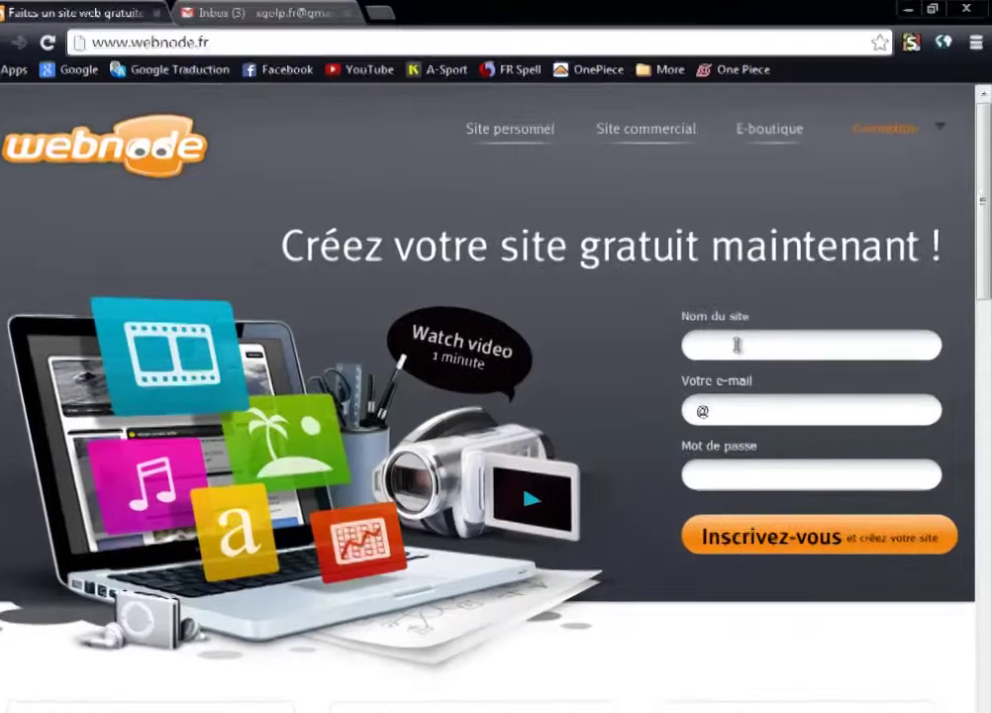
Sign up for the site 'swordoom77' with an e-mail address and an account password.
left_click(753, 337)
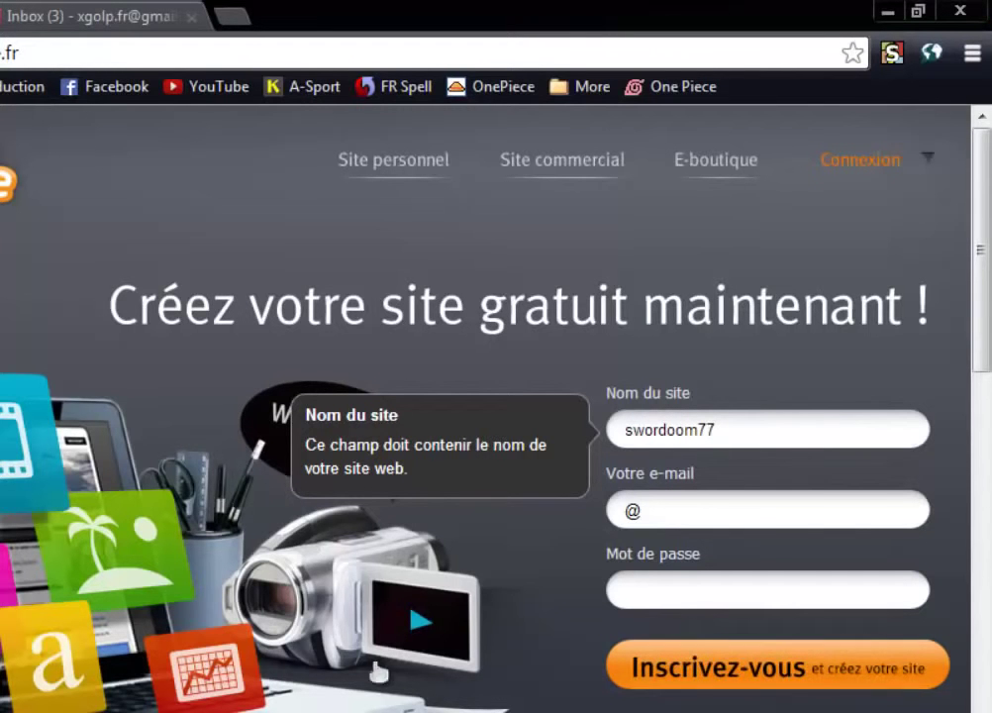
left_click(768, 513)
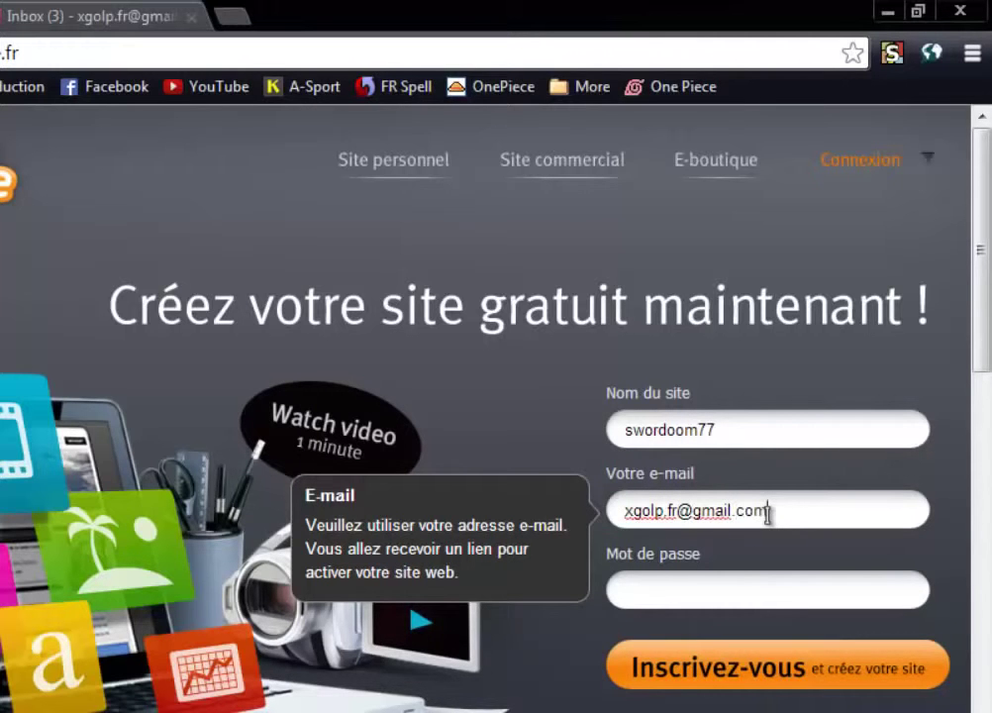
left_click(703, 598)
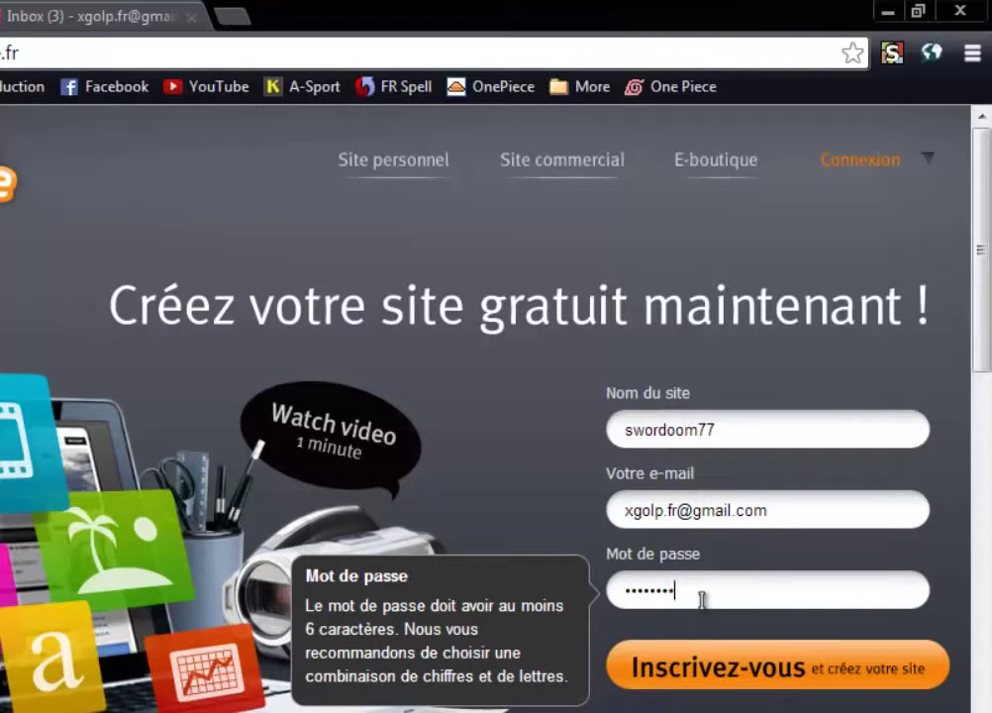
left_click(759, 683)
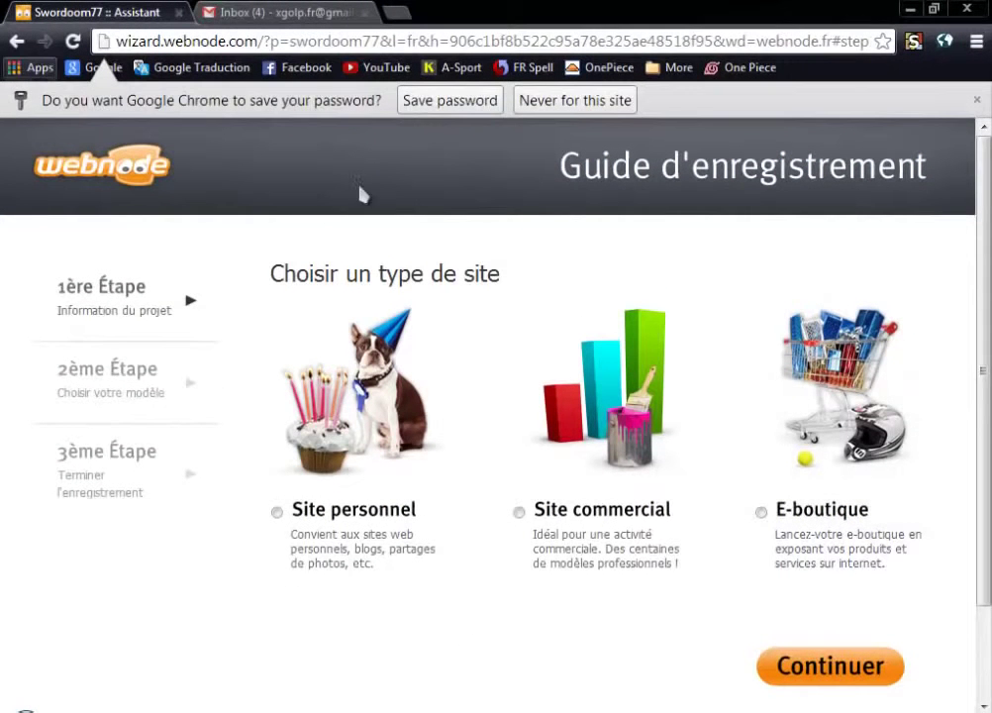
Save the account password in the browser and choose Site personnel as the site type.
left_click(464, 100)
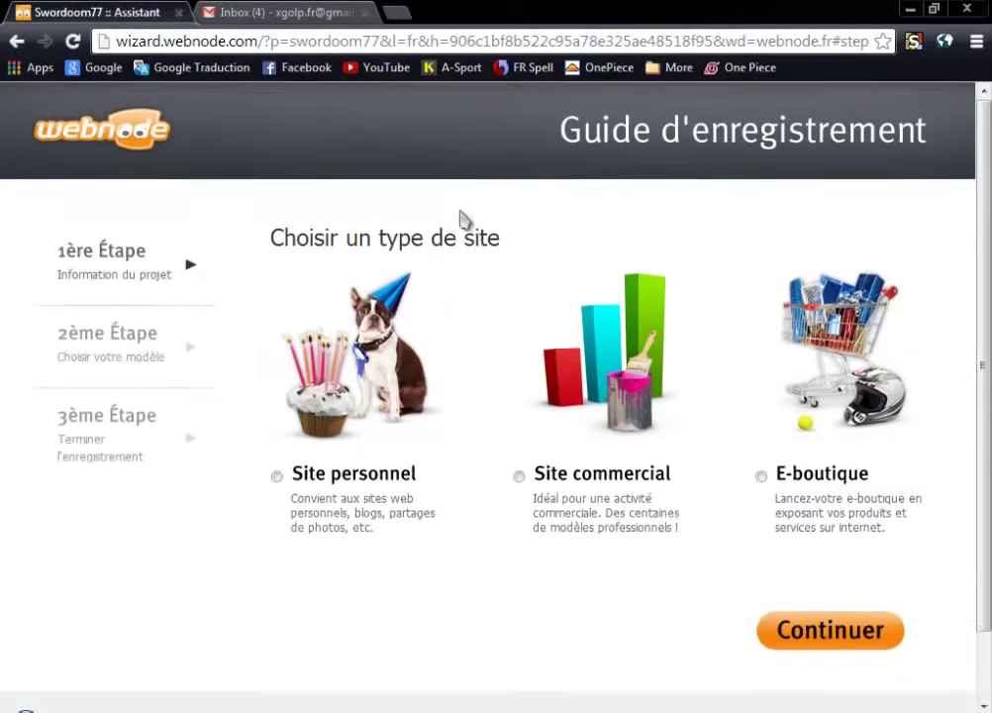
scroll(433, 263, "down", 2)
scroll(430, 263, "up", 2)
scroll(240, 312, "down", 2)
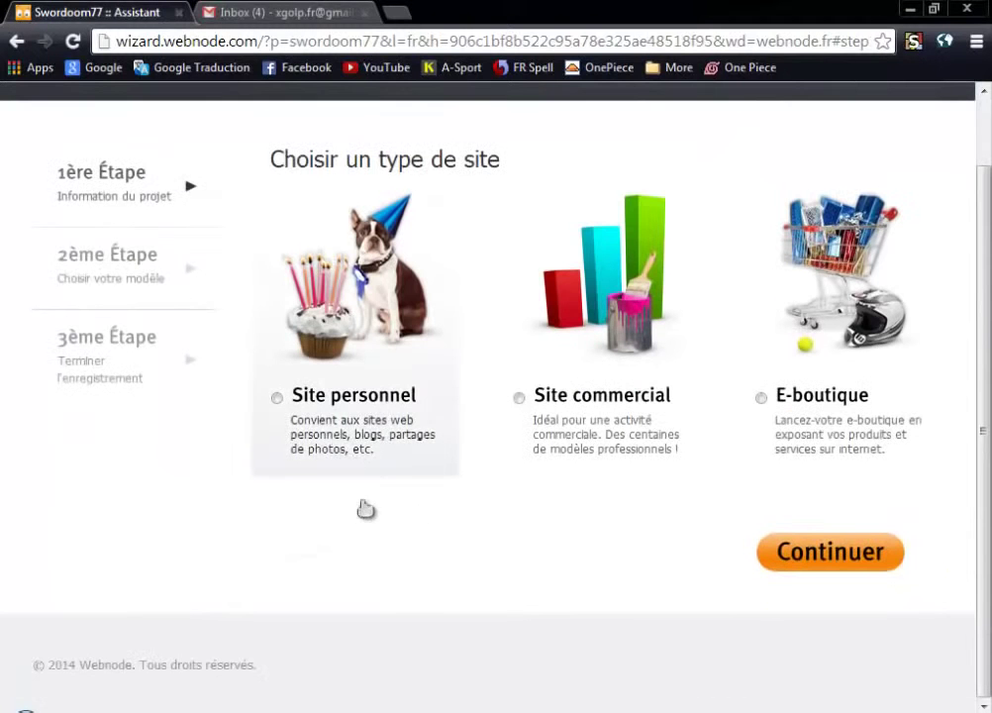
left_click(277, 398)
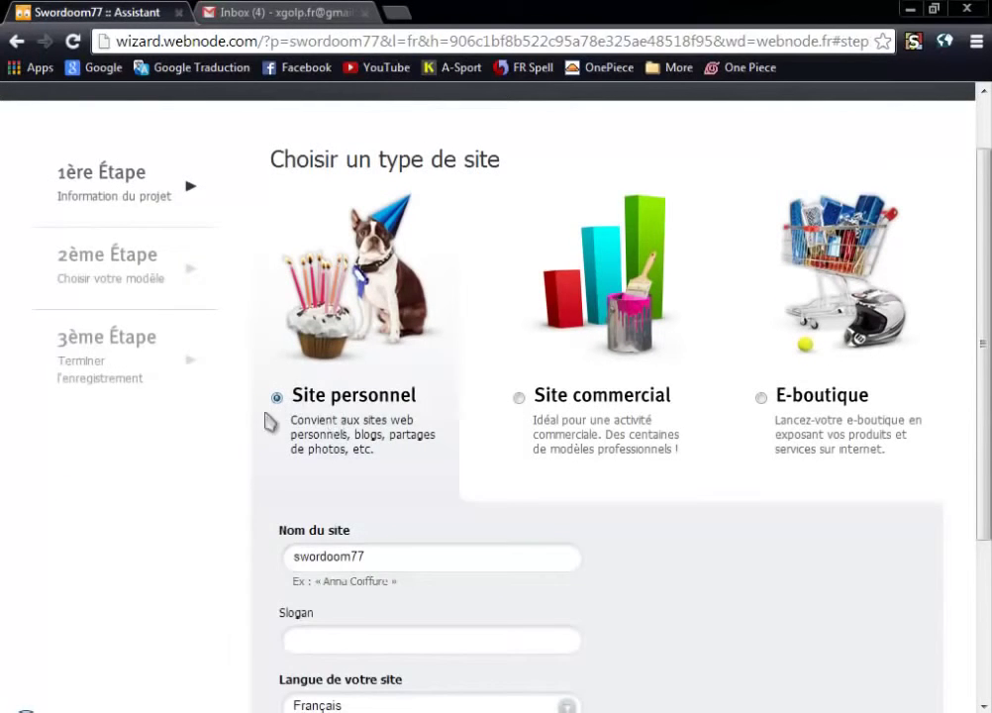
scroll(302, 456, "down", 2)
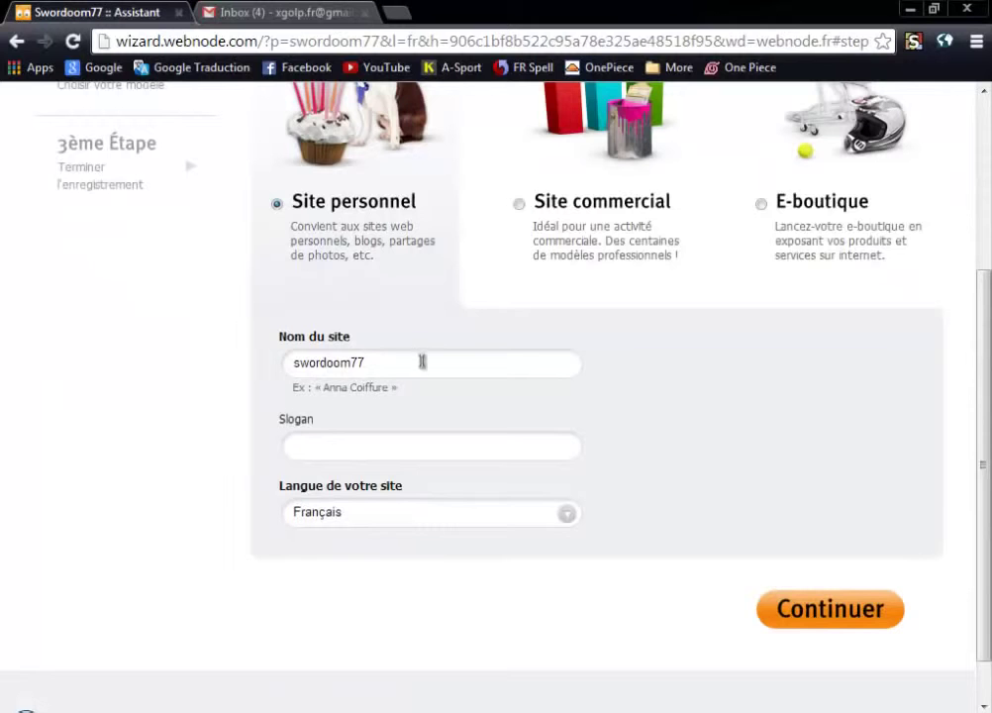
left_click_drag(422, 363, 288, 381)
left_click(462, 364)
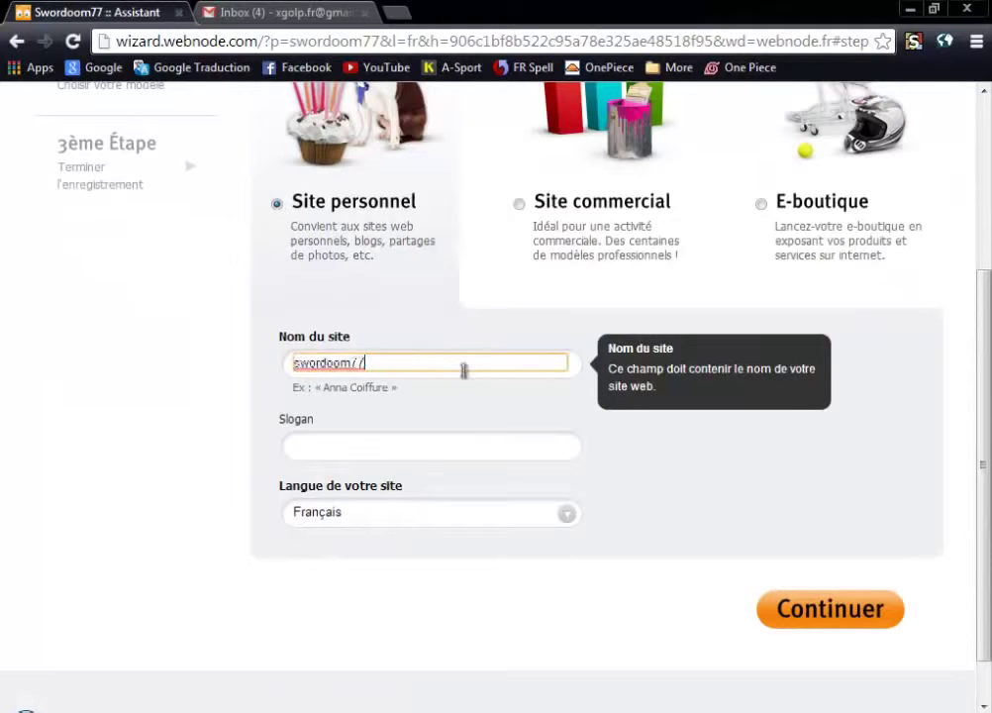
left_click(164, 396)
Set the slogan to 'Swordoom77' by pasting the site name and capitalising it, then continue.
left_click(322, 445)
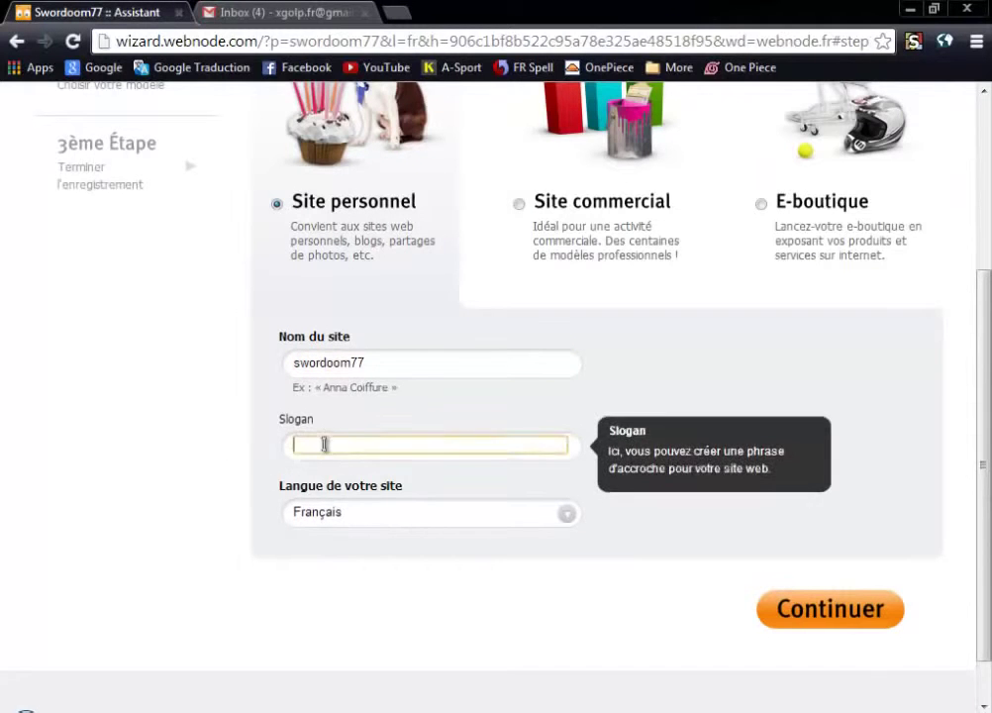
scroll(327, 448, "down", 1)
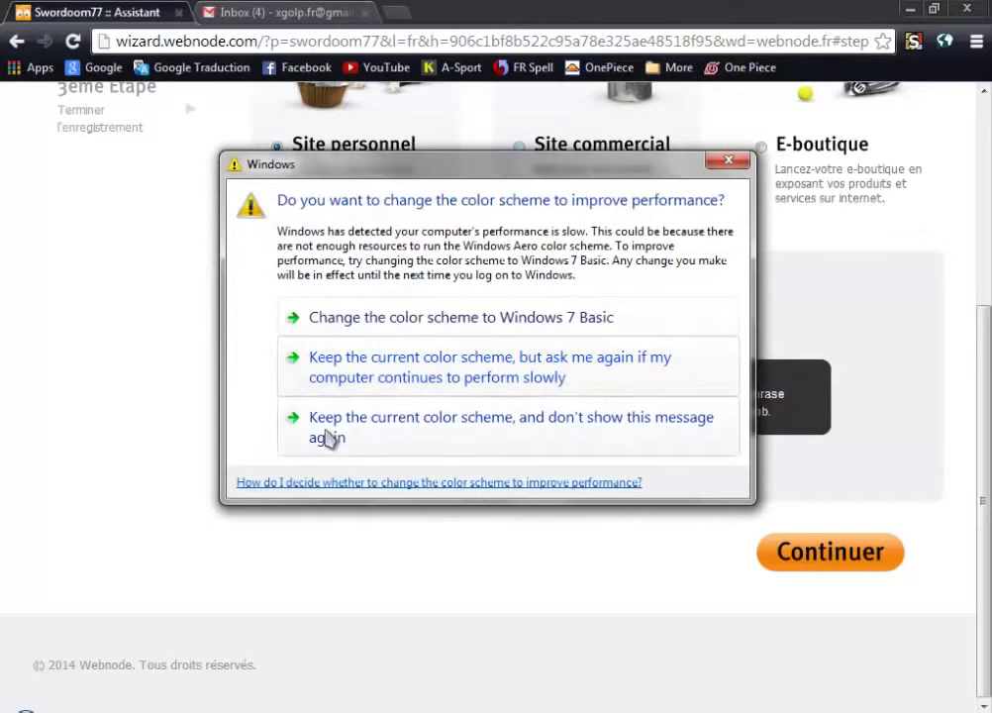
left_click(410, 447)
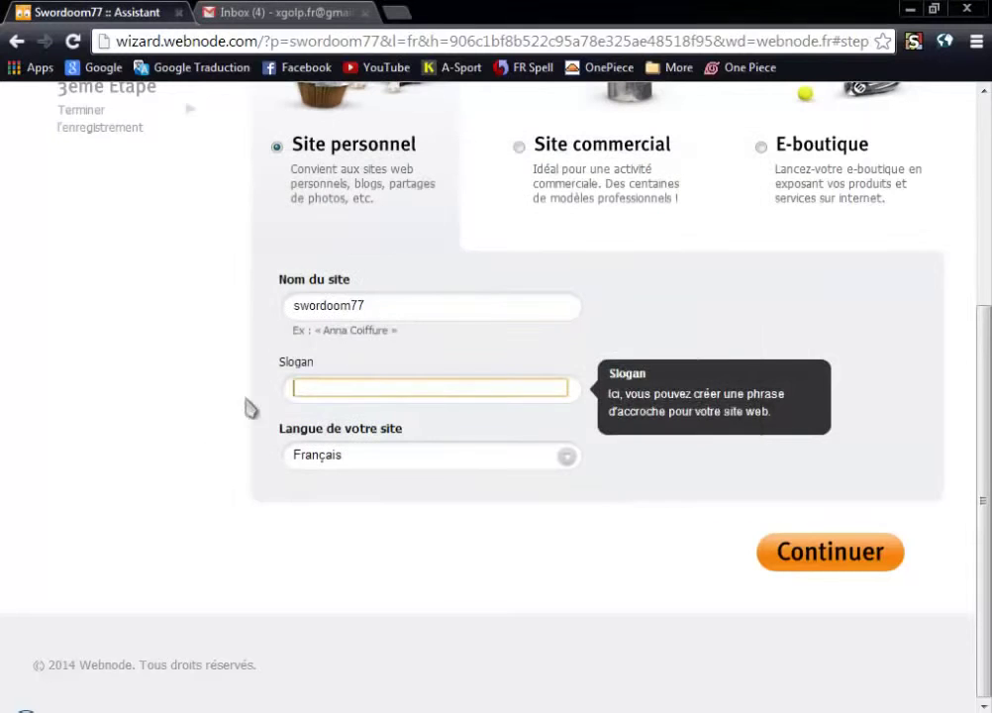
double_click(388, 310)
key("ctrl+c")
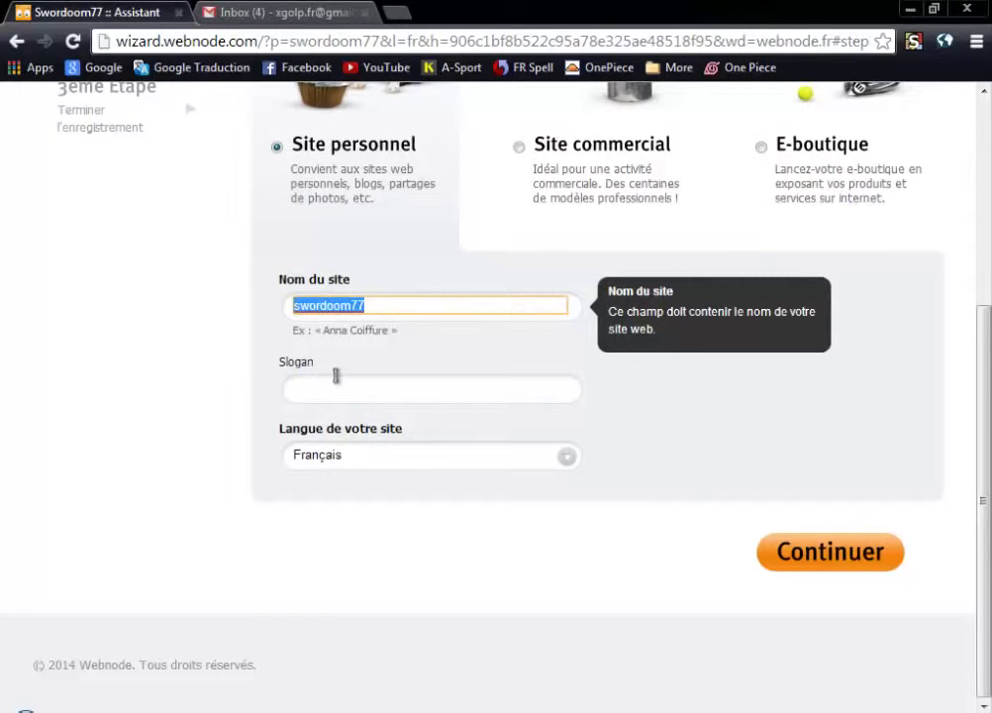
left_click(301, 388)
key("ctrl+v")
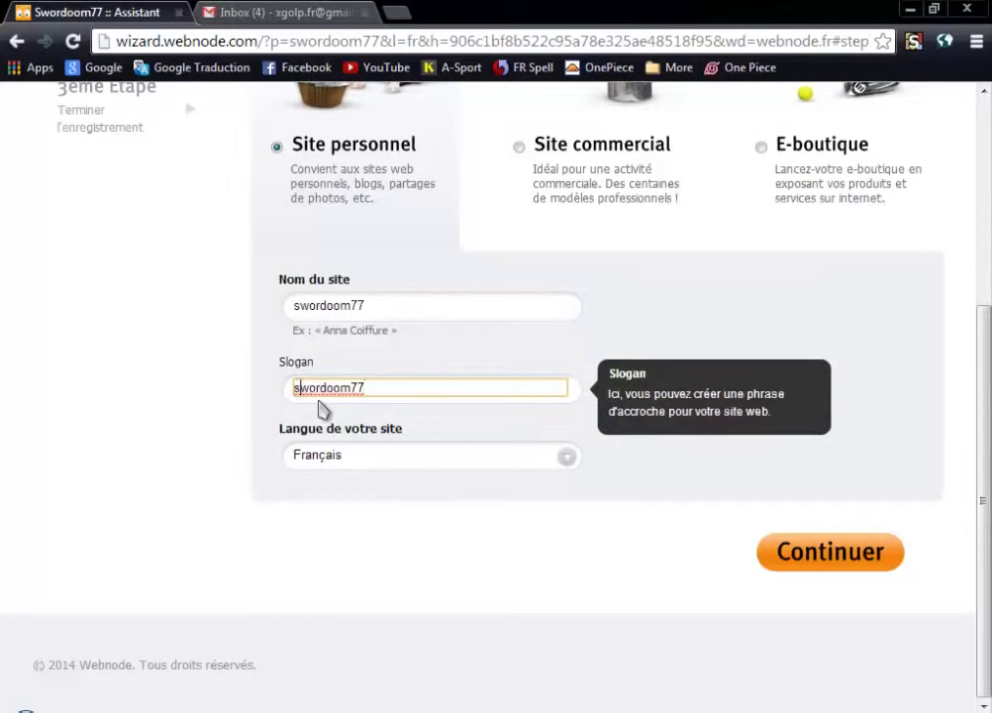
key("Delete")
type("S")
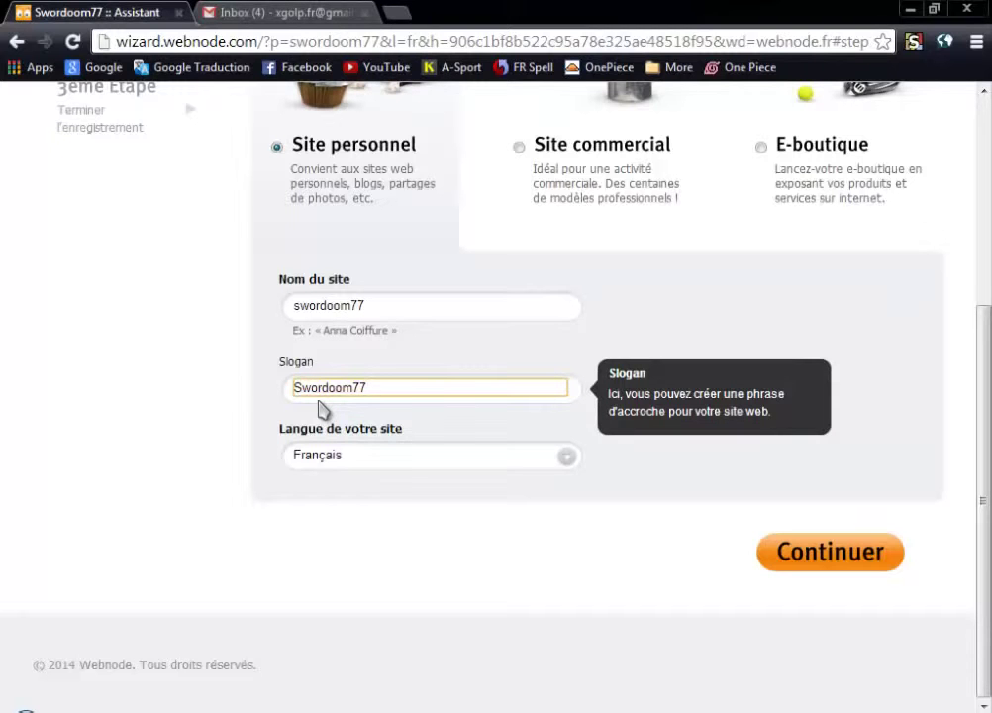
left_click(381, 487)
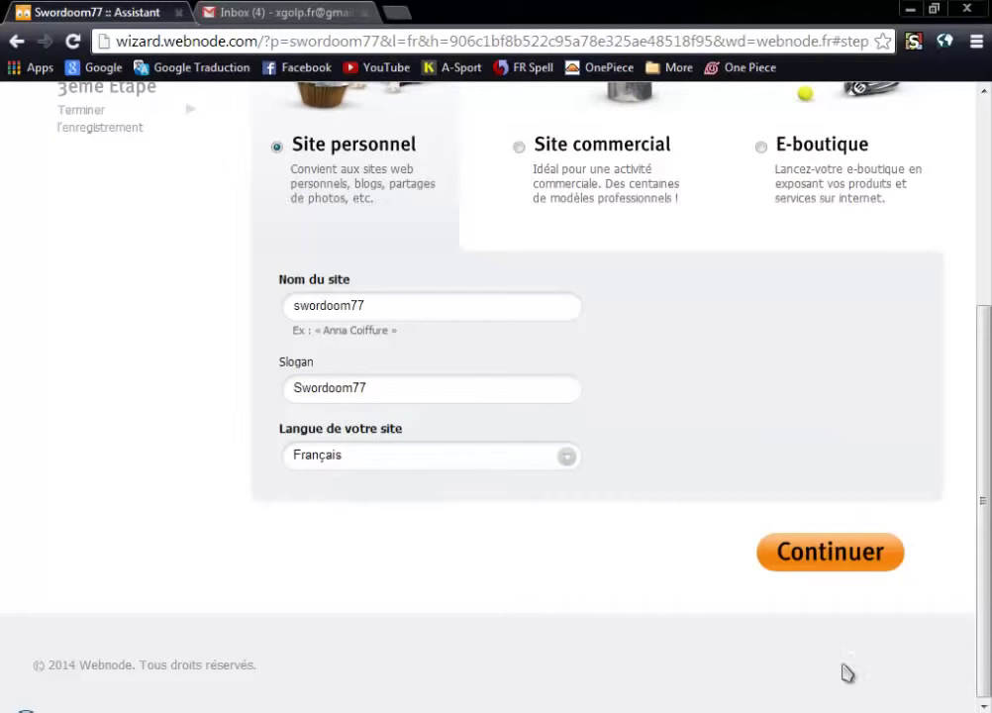
left_click(841, 557)
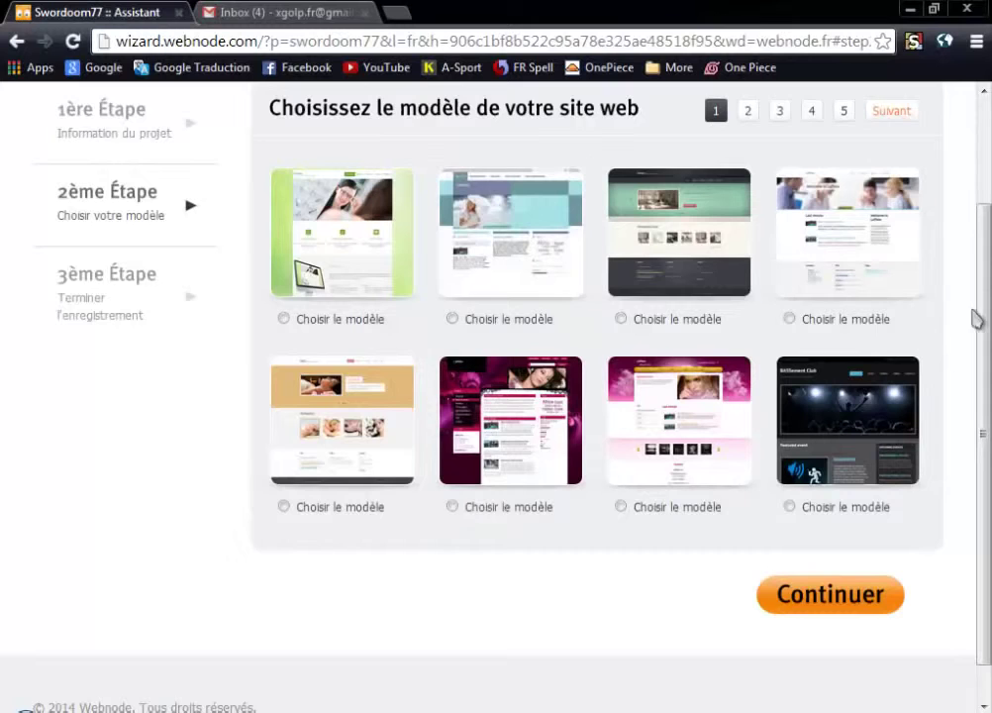
Browse the template gallery forward through pages 2 to 13.
left_click_drag(982, 305, 974, 380)
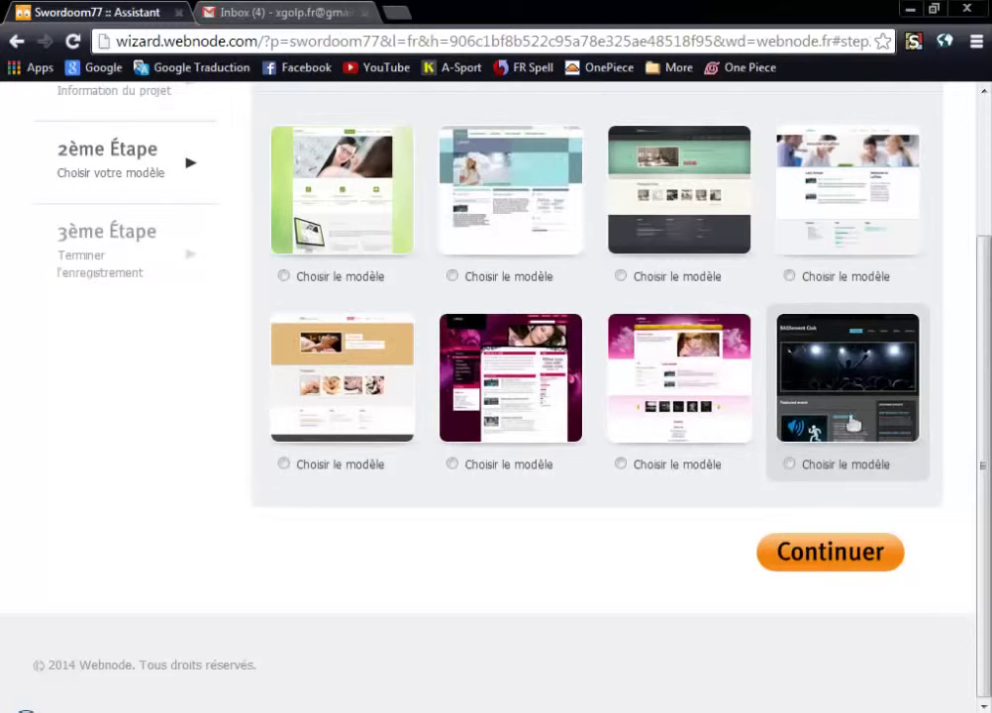
scroll(980, 426, "up", 1)
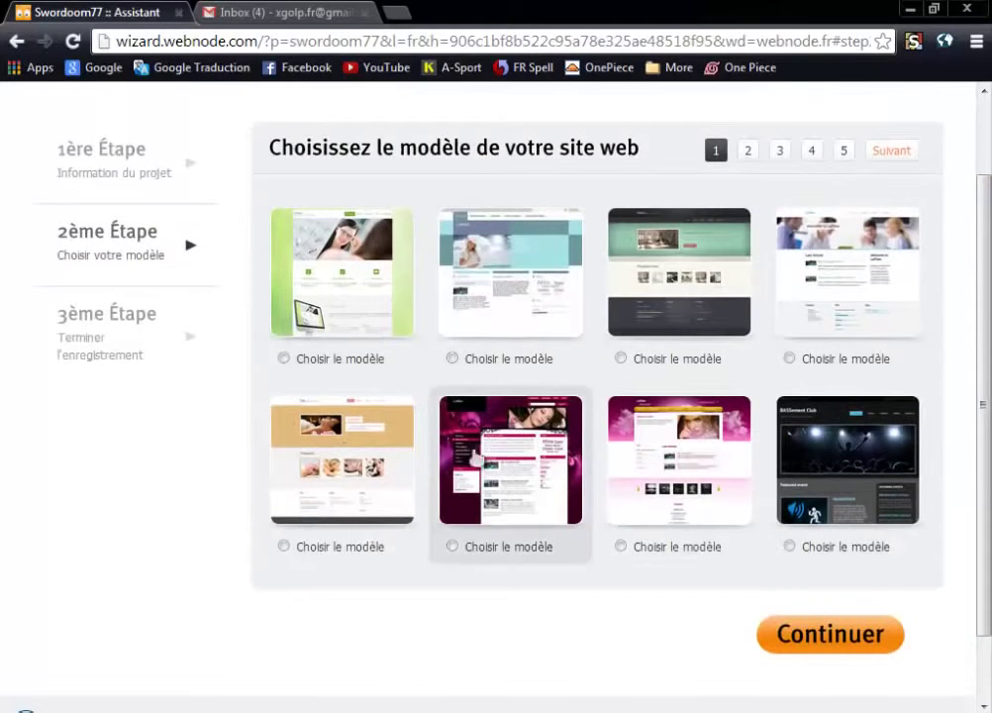
left_click(750, 150)
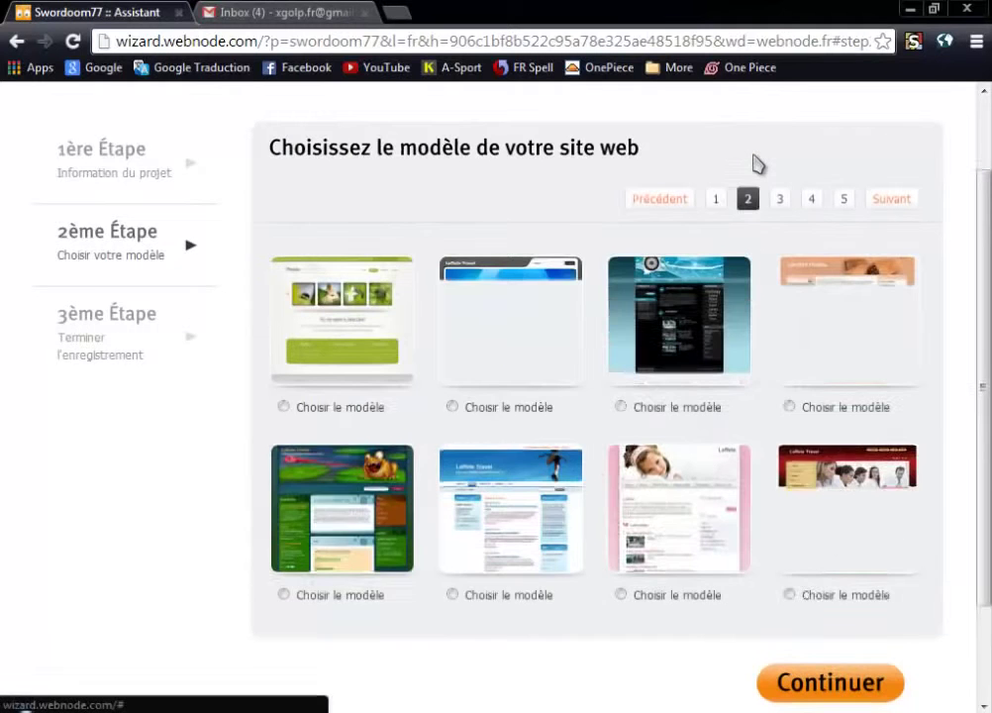
scroll(753, 199, "down", 1)
scroll(772, 258, "up", 2)
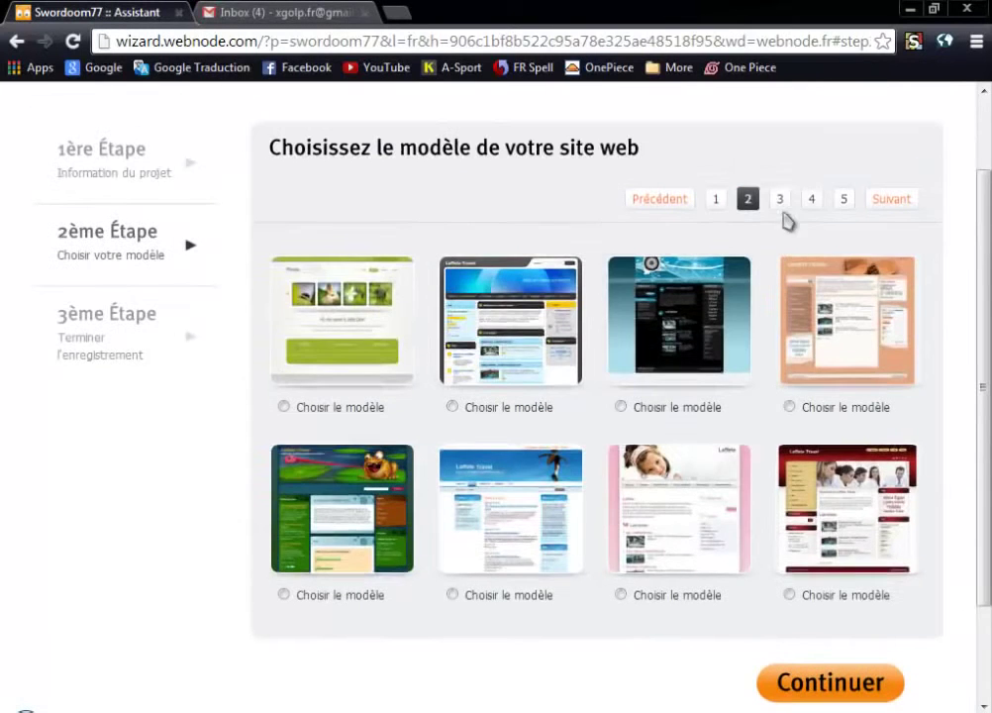
left_click(779, 199)
left_click(811, 199)
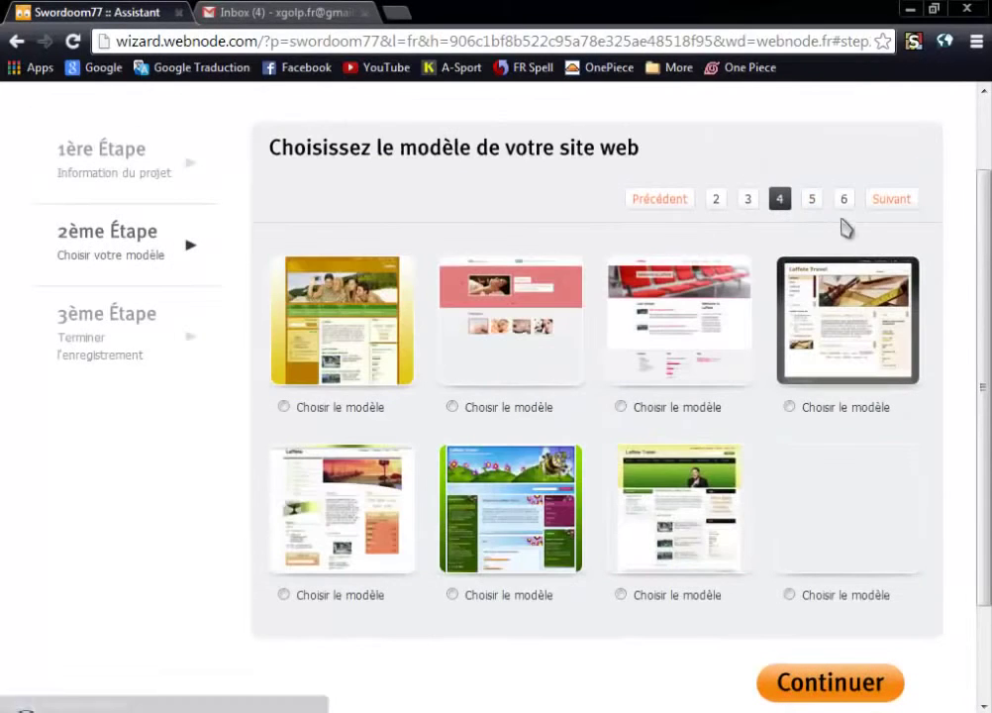
left_click(811, 199)
left_click(843, 201)
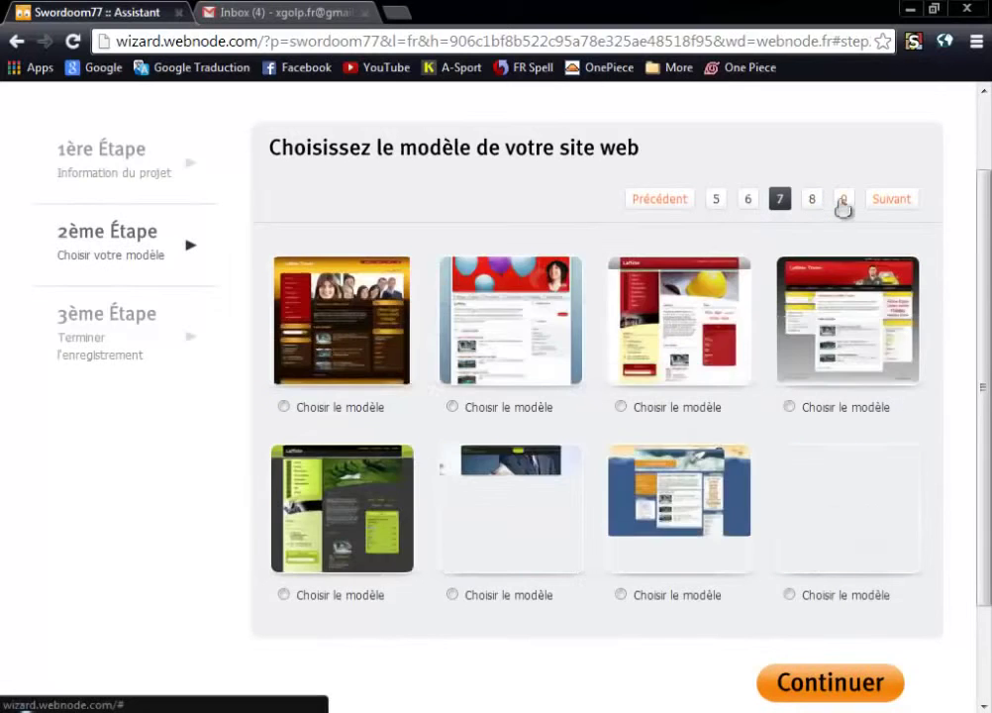
left_click(842, 201)
left_click(842, 201)
left_click(841, 201)
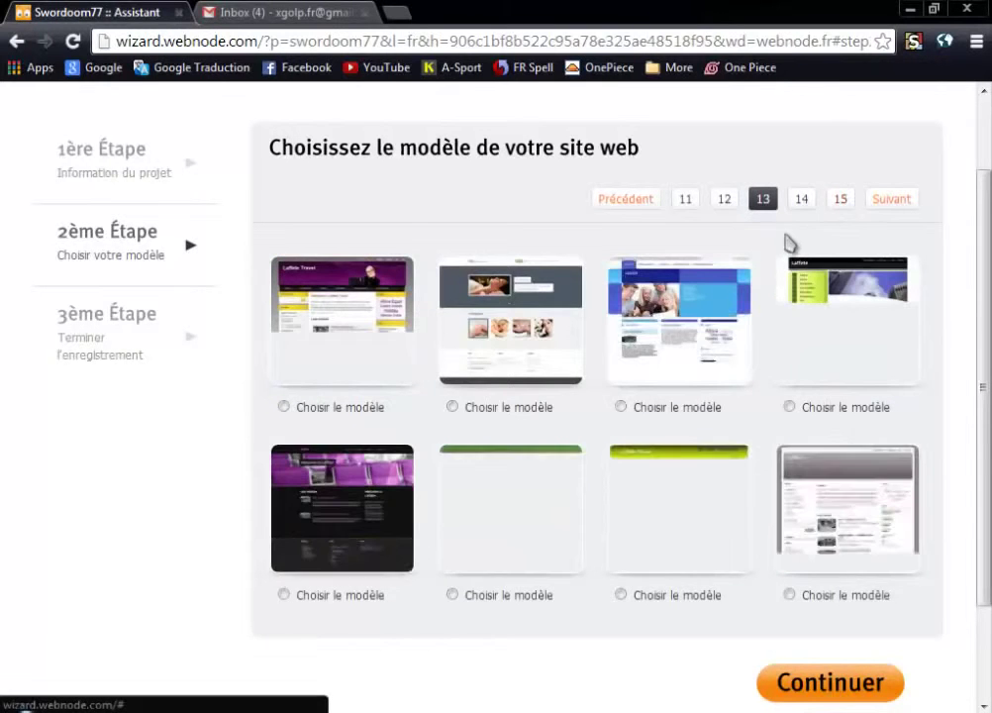
Return to template page 1 and choose the dark concert-stage template.
left_click(687, 201)
left_click(688, 201)
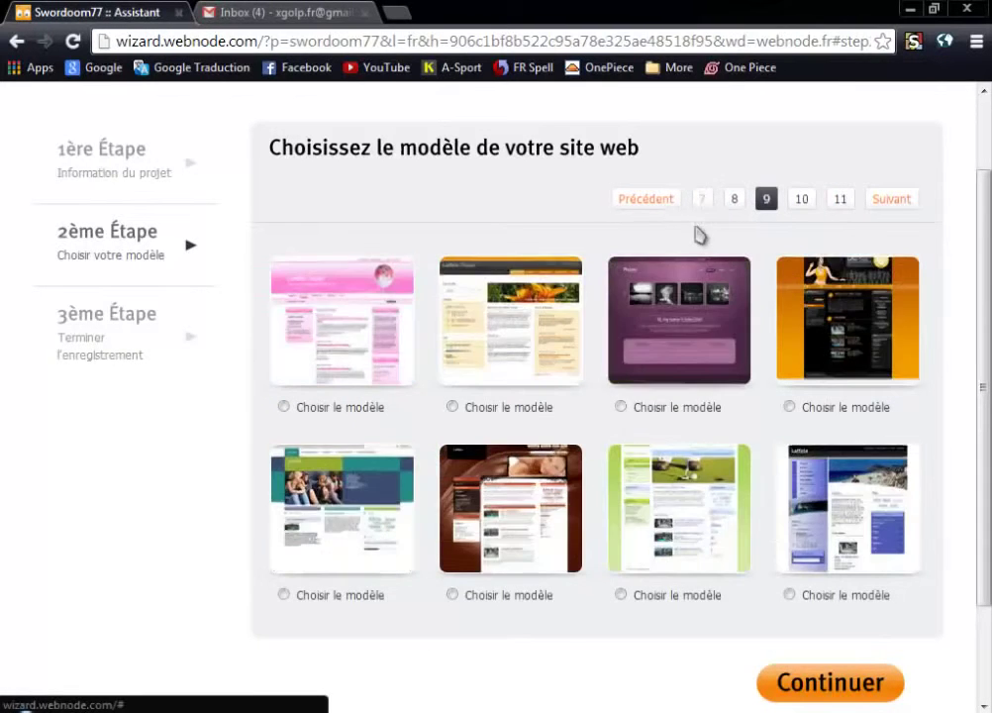
left_click(703, 203)
left_click(714, 203)
left_click(716, 199)
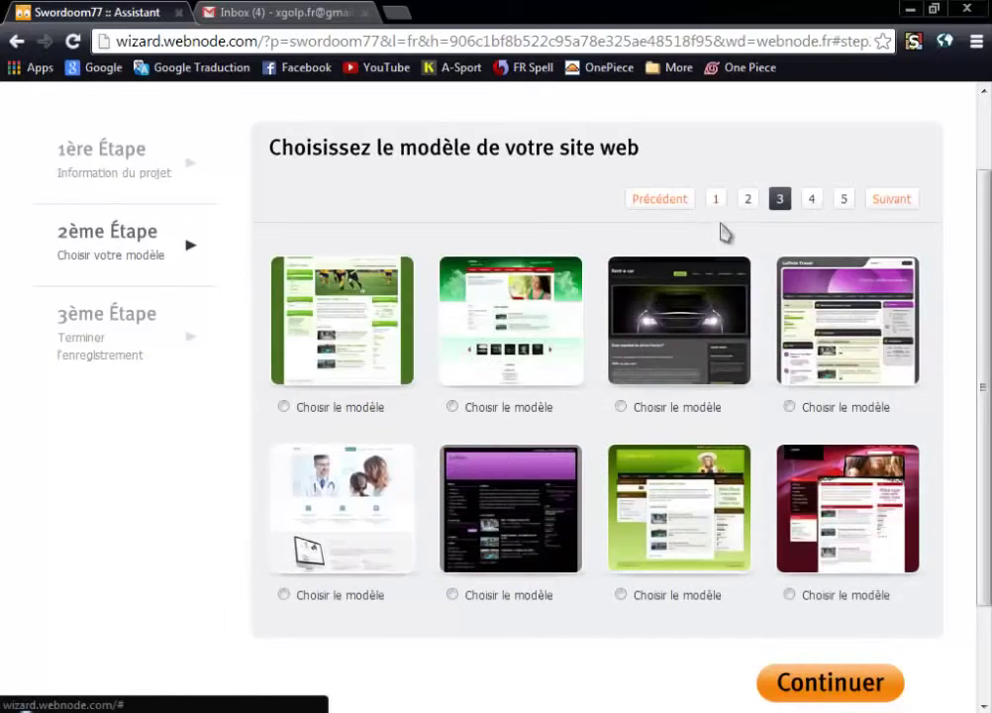
left_click(720, 198)
scroll(792, 327, "down", 2)
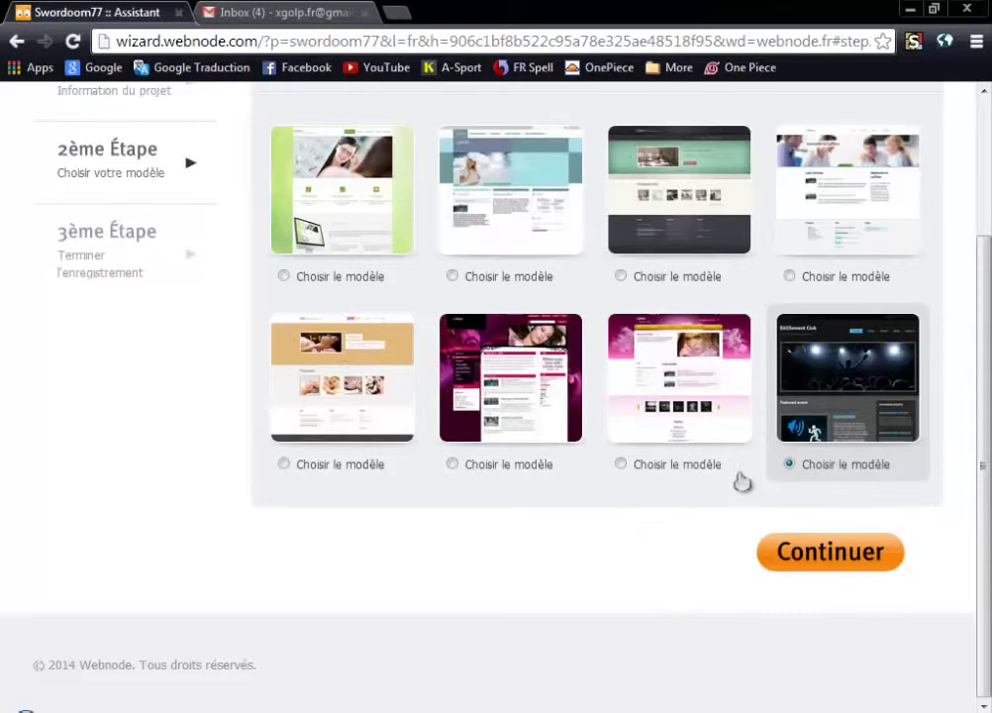
scroll(782, 396, "up", 2)
scroll(644, 416, "down", 2)
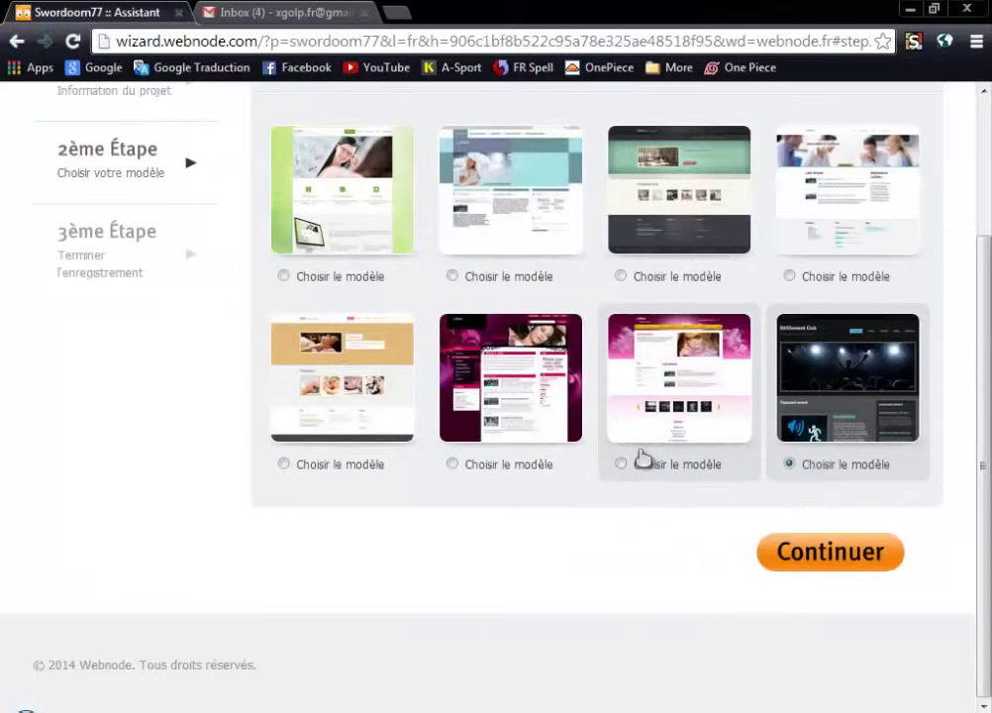
left_click(822, 556)
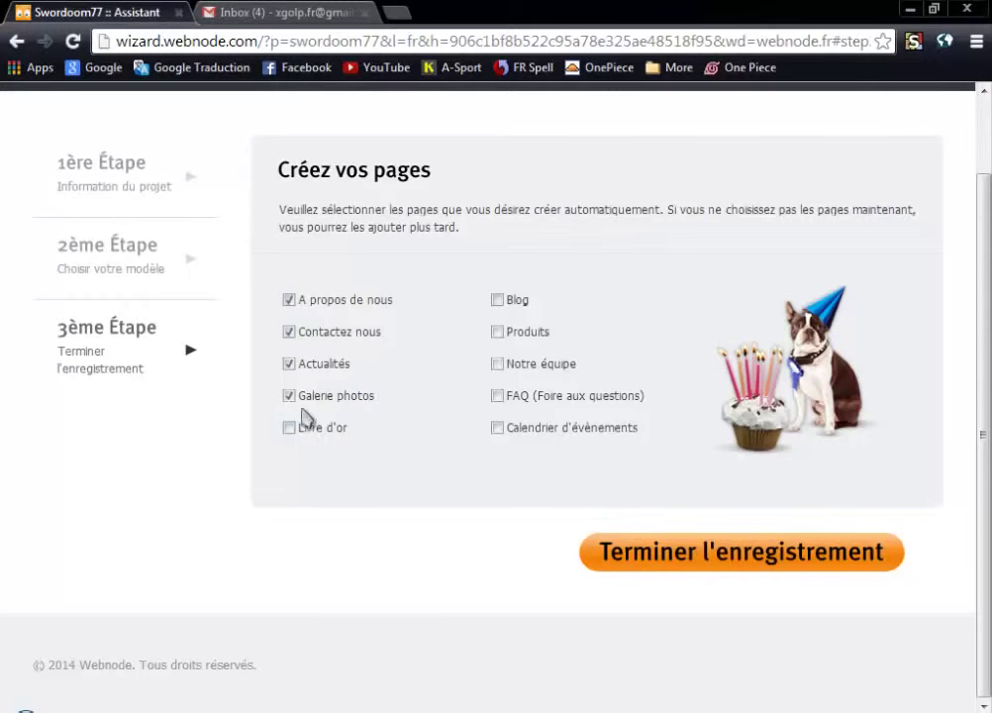
Keep only the 'A propos de nous' and 'Contactez nous' pages and finish registration.
left_click(290, 395)
left_click(289, 363)
left_click(289, 333)
left_click(289, 300)
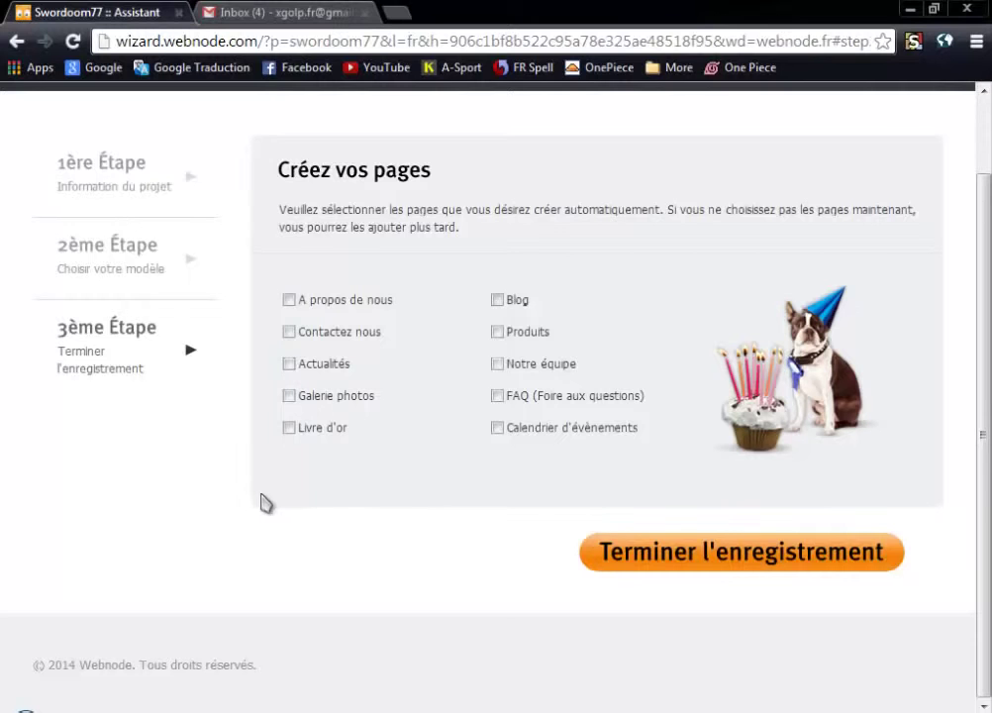
left_click(289, 332)
left_click(290, 301)
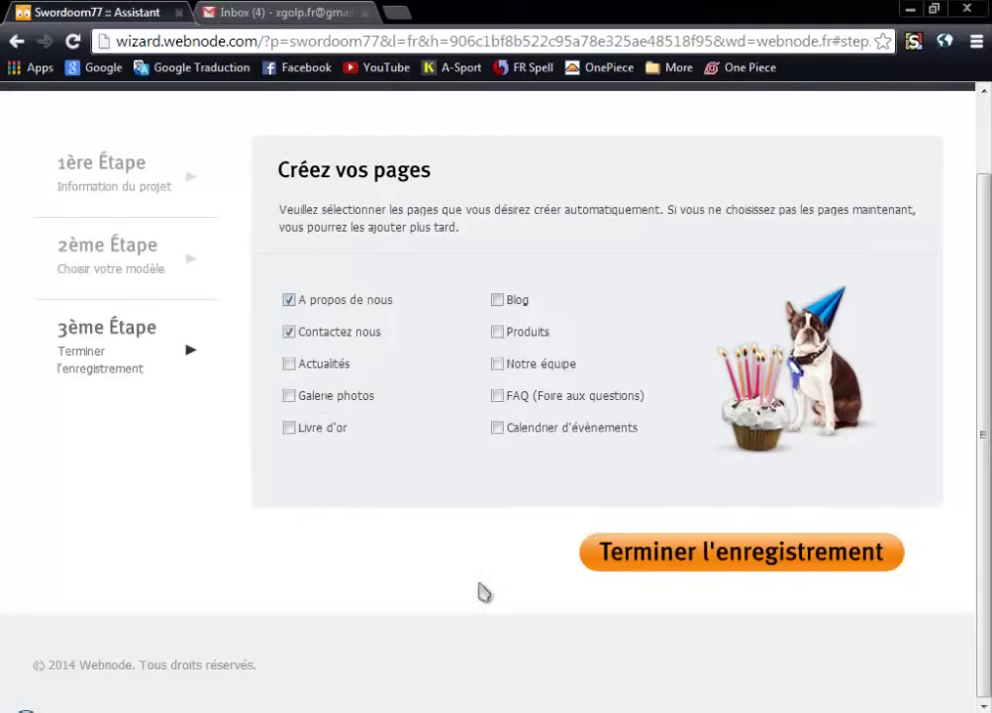
left_click(766, 579)
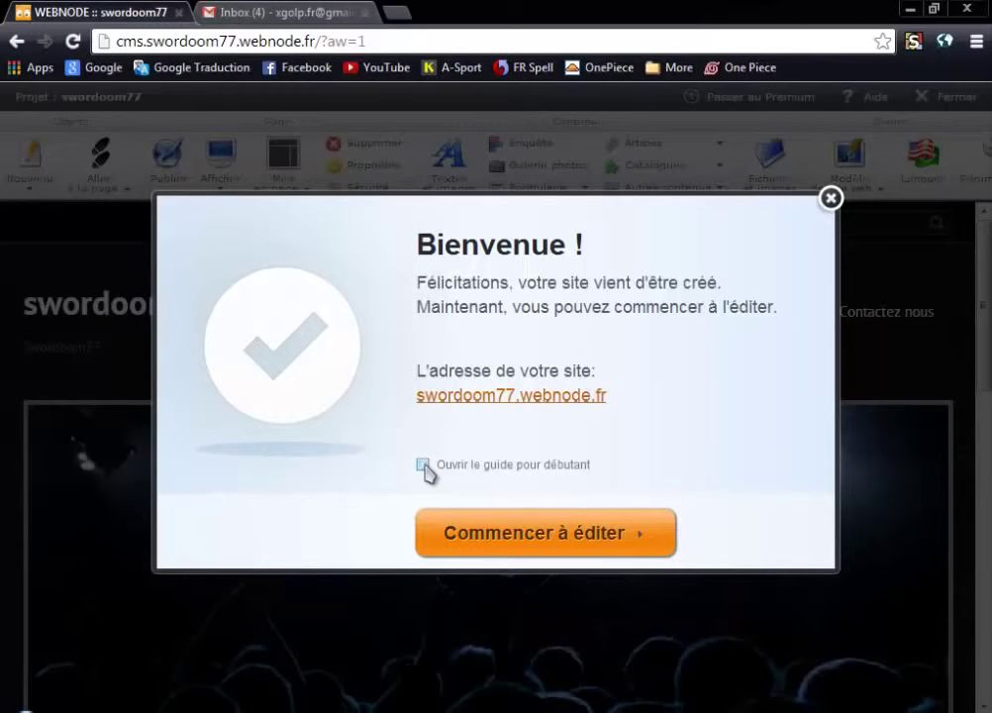
Dismiss the welcome message and open the concert-stage header picture in Editeur d'image.
left_click(525, 540)
scroll(516, 421, "down", 15)
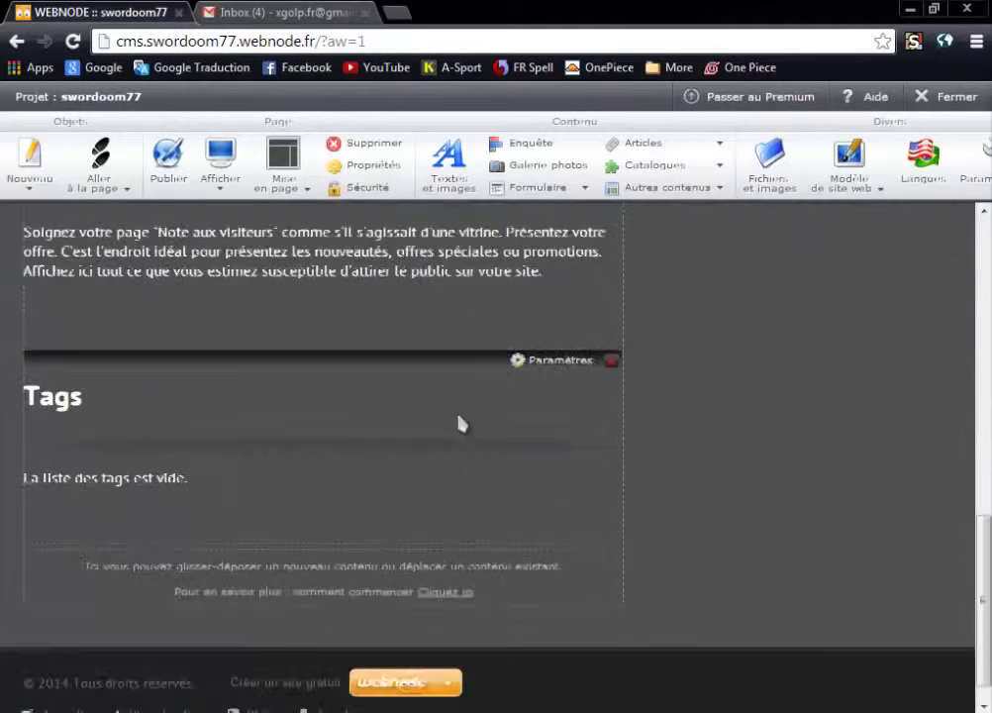
scroll(459, 424, "up", 10)
scroll(545, 567, "down", 2)
scroll(551, 531, "up", 2)
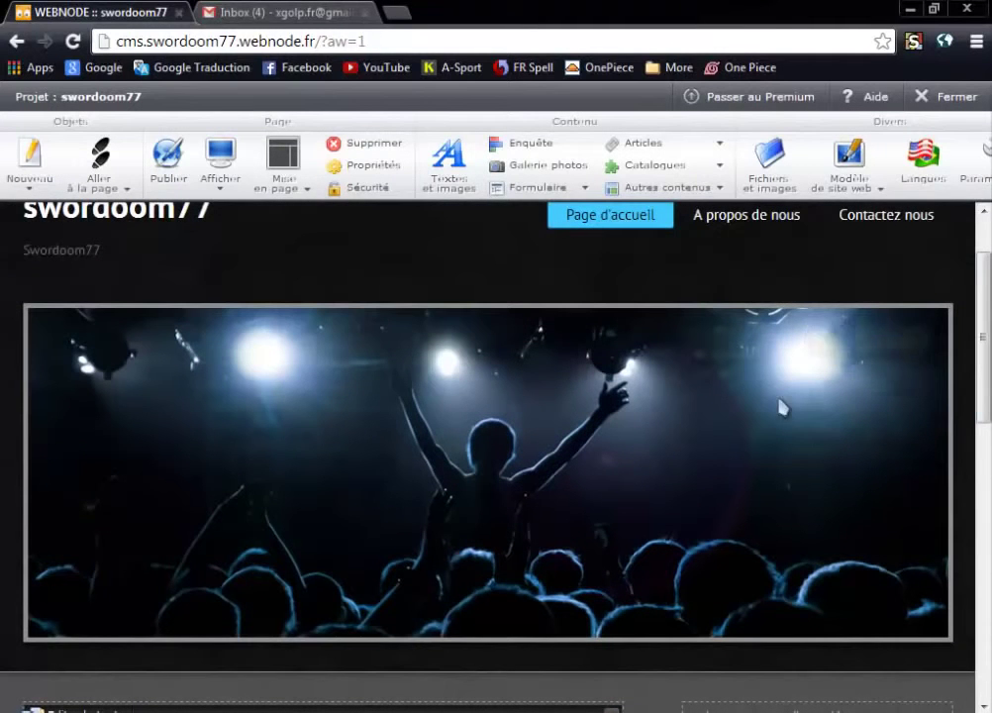
left_click(857, 348)
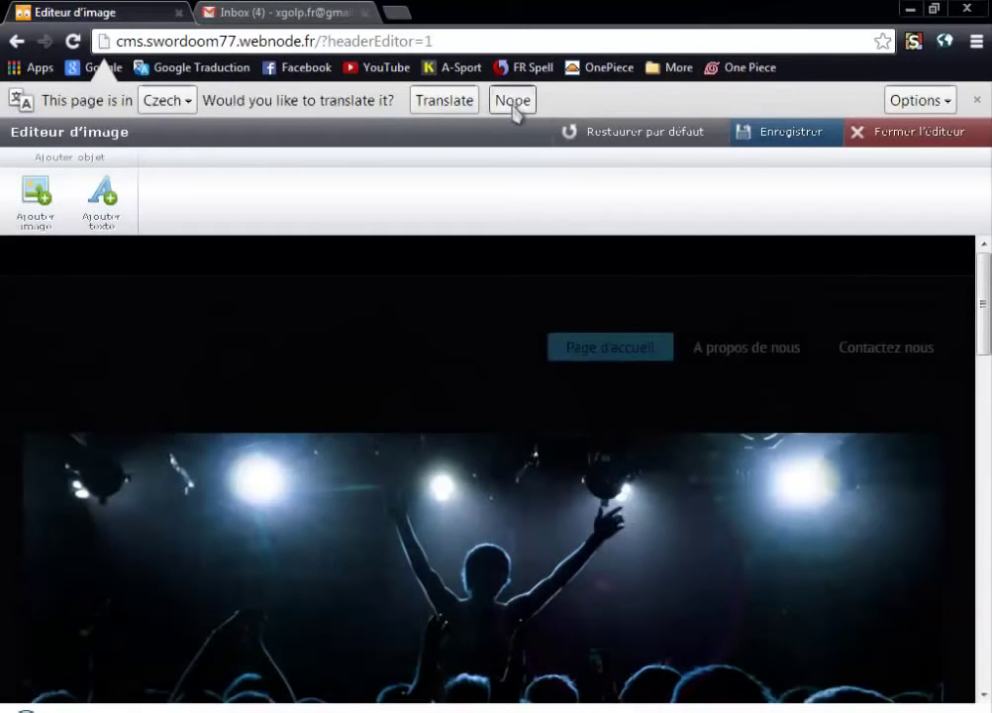
Upload the 4e61b2d85c49f wallpaper from Pictures > Wallpapers as a new header image.
left_click(513, 100)
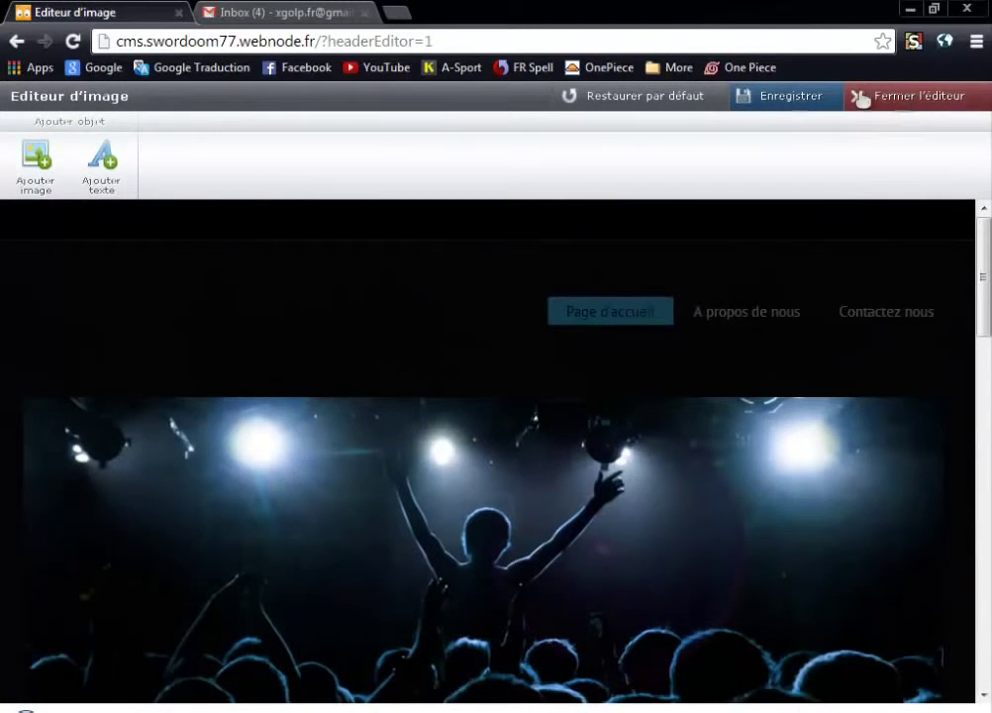
left_click(28, 183)
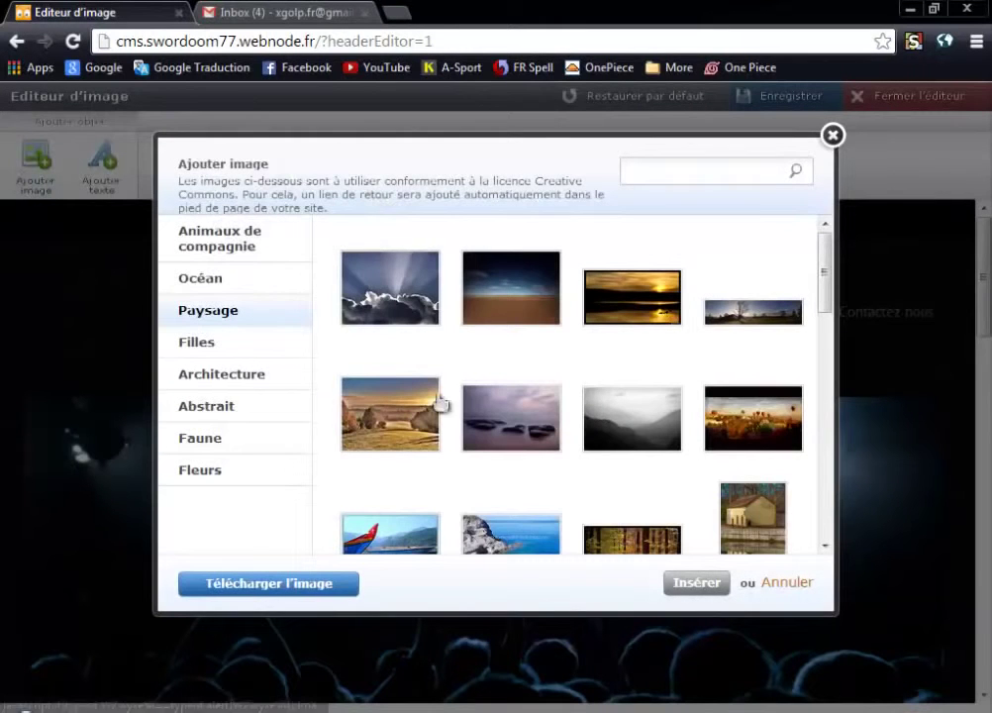
scroll(830, 307, "down", 10)
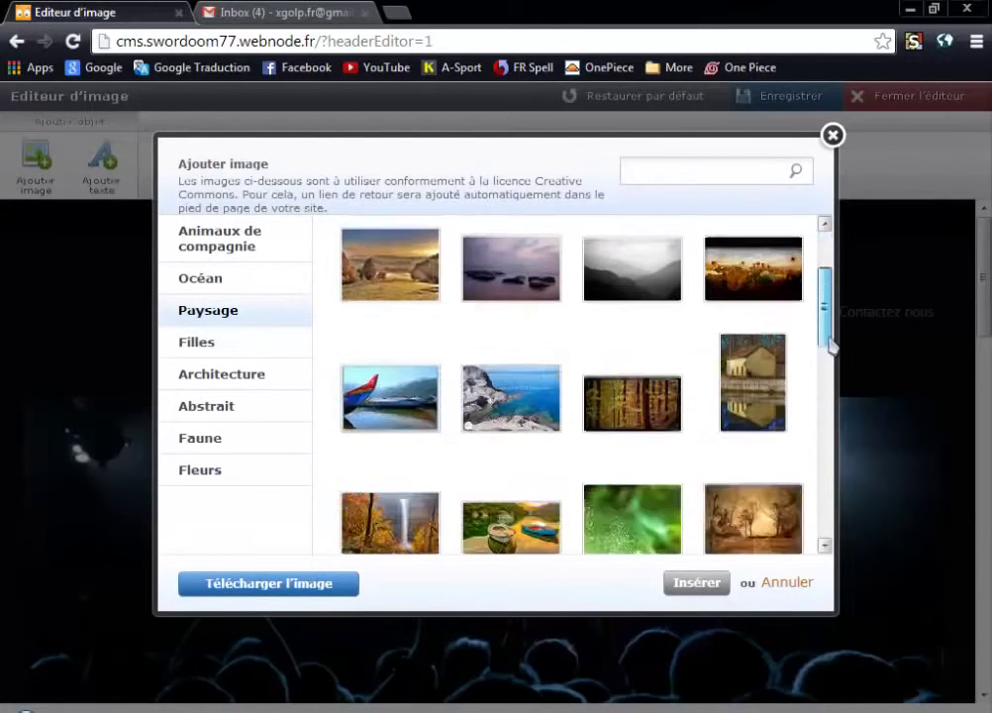
scroll(830, 379, "up", 3)
scroll(830, 380, "up", 7)
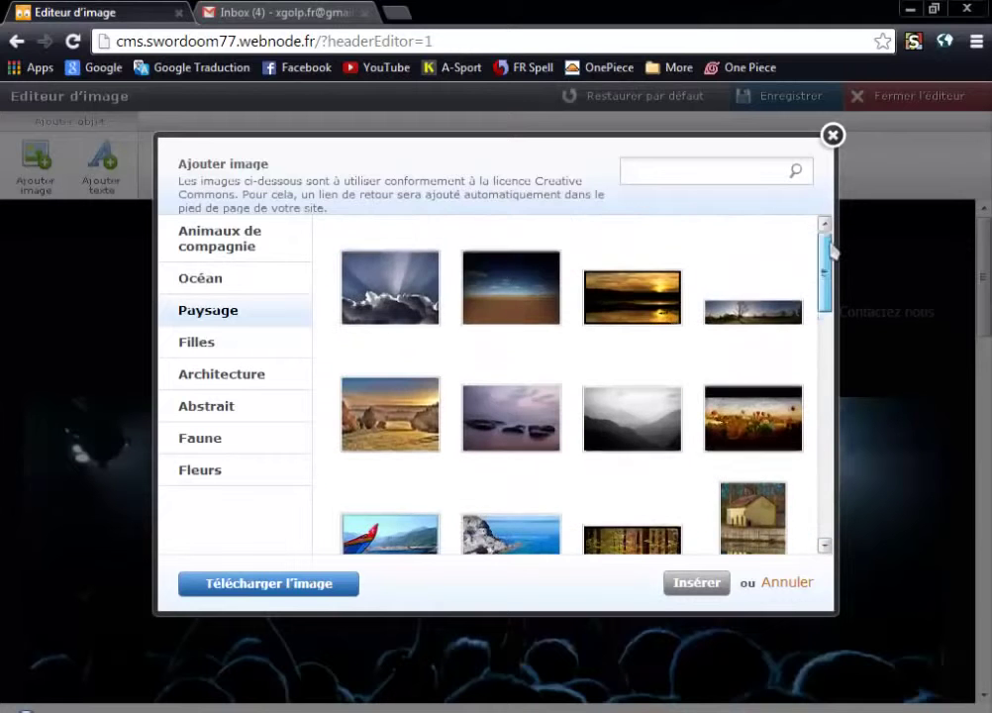
left_click(295, 587)
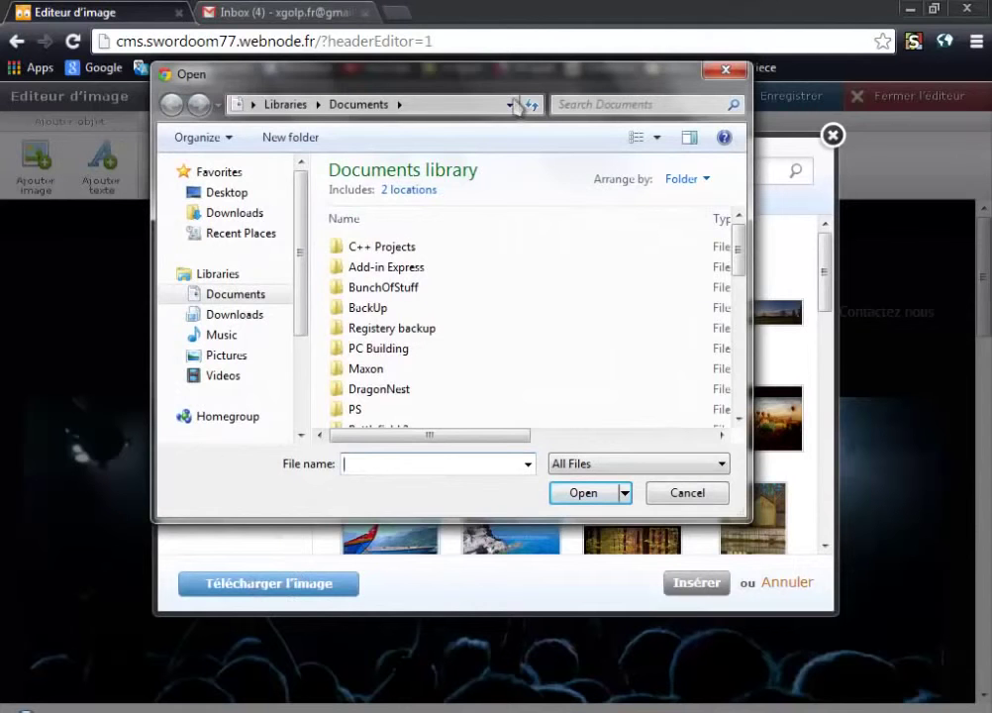
left_click(220, 223)
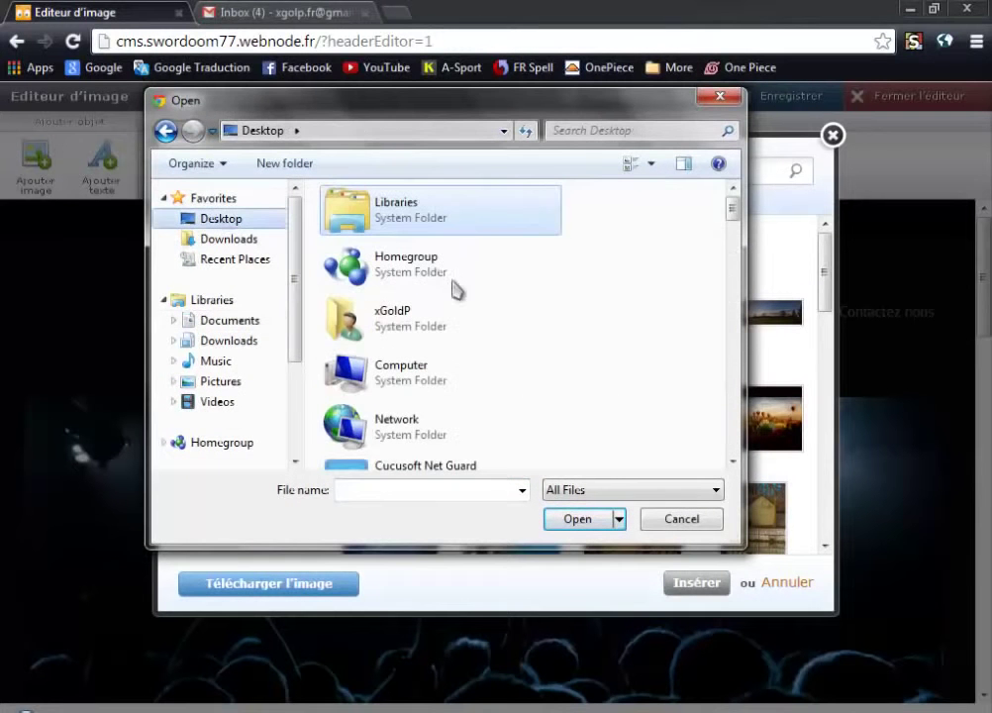
left_click(225, 383)
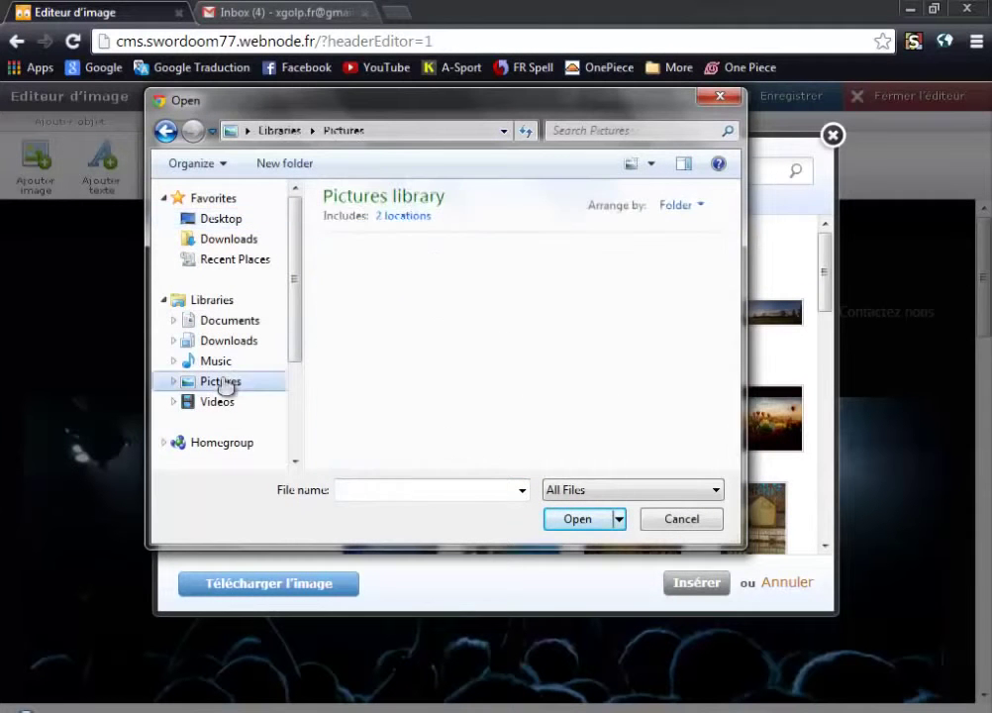
double_click(651, 332)
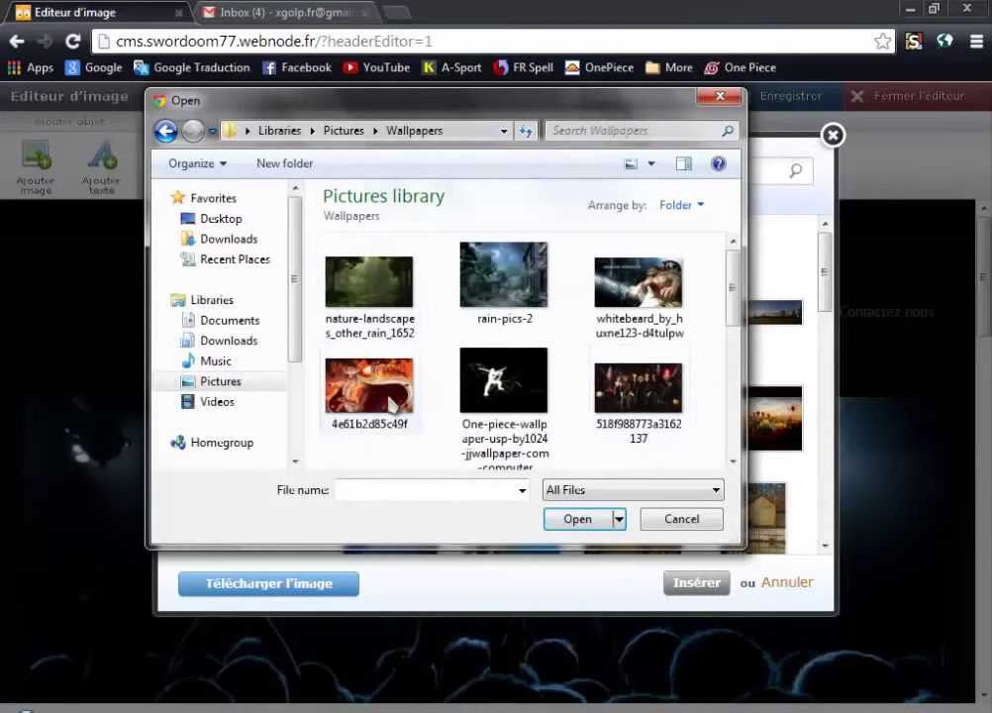
double_click(391, 396)
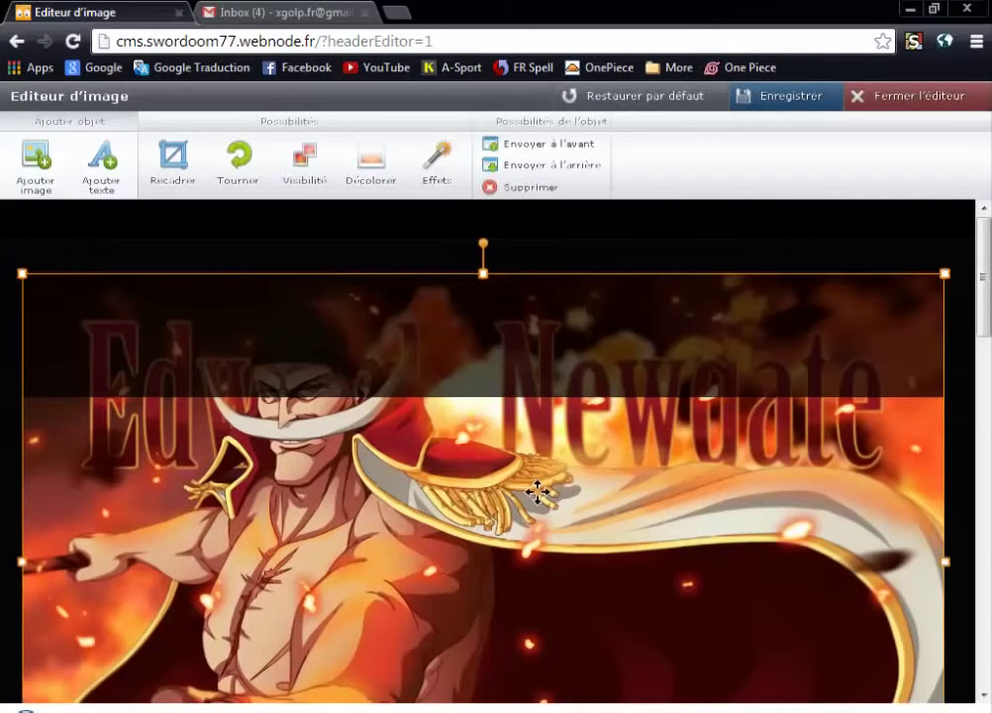
Move the uploaded wallpaper lower in the header and save the header image.
left_click_drag(495, 519, 497, 649)
scroll(985, 340, "down", 3)
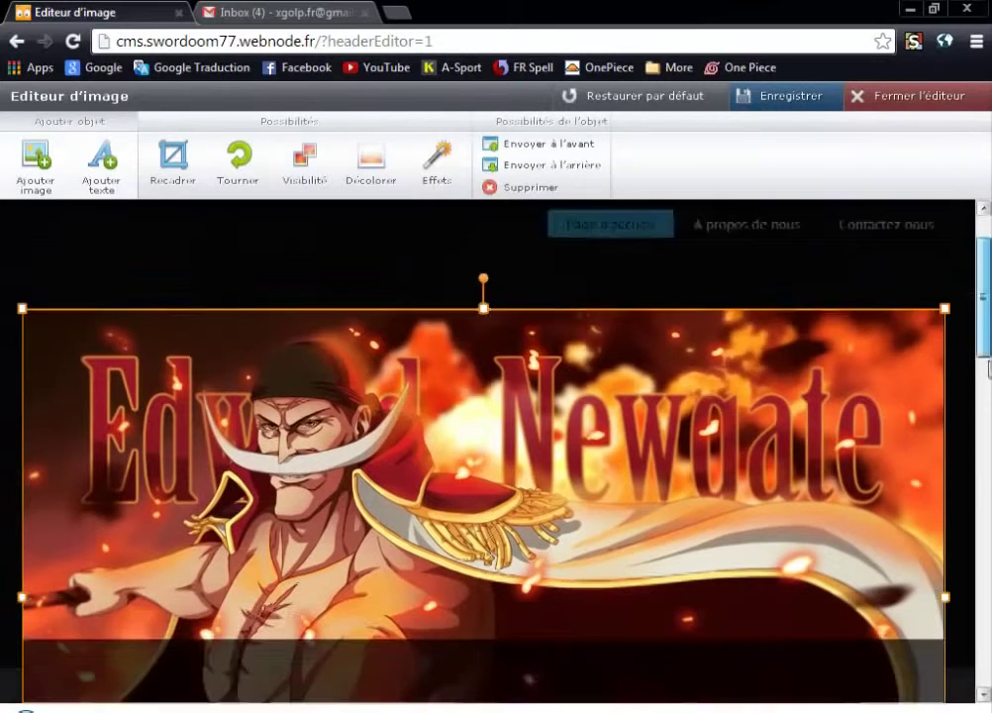
scroll(987, 341, "up", 1)
scroll(988, 342, "up", 2)
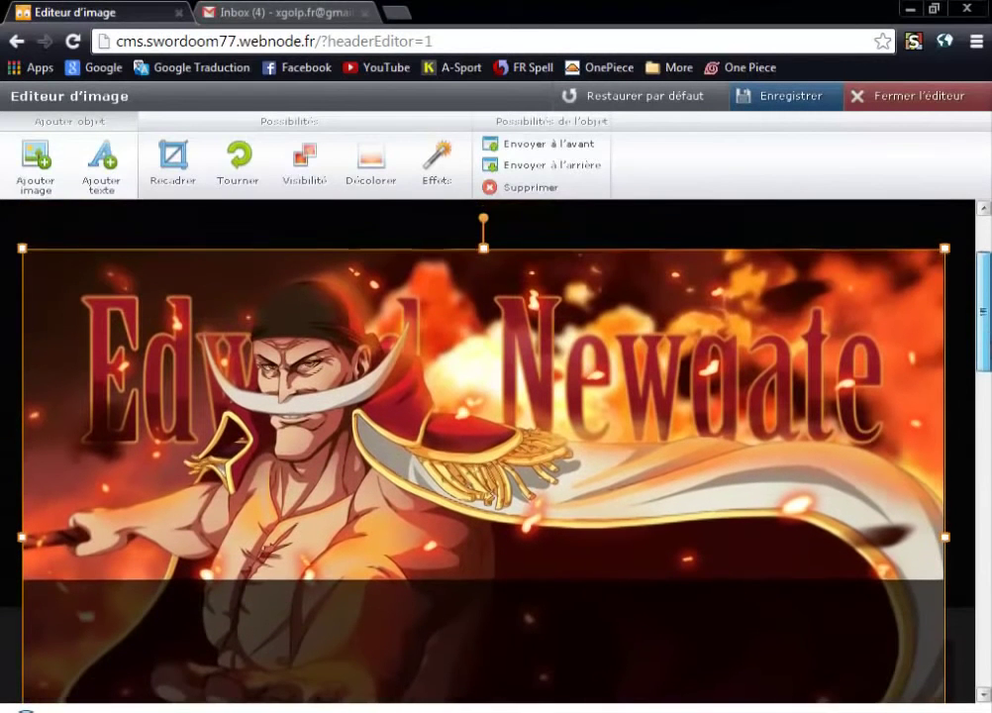
scroll(980, 287, "down", 1)
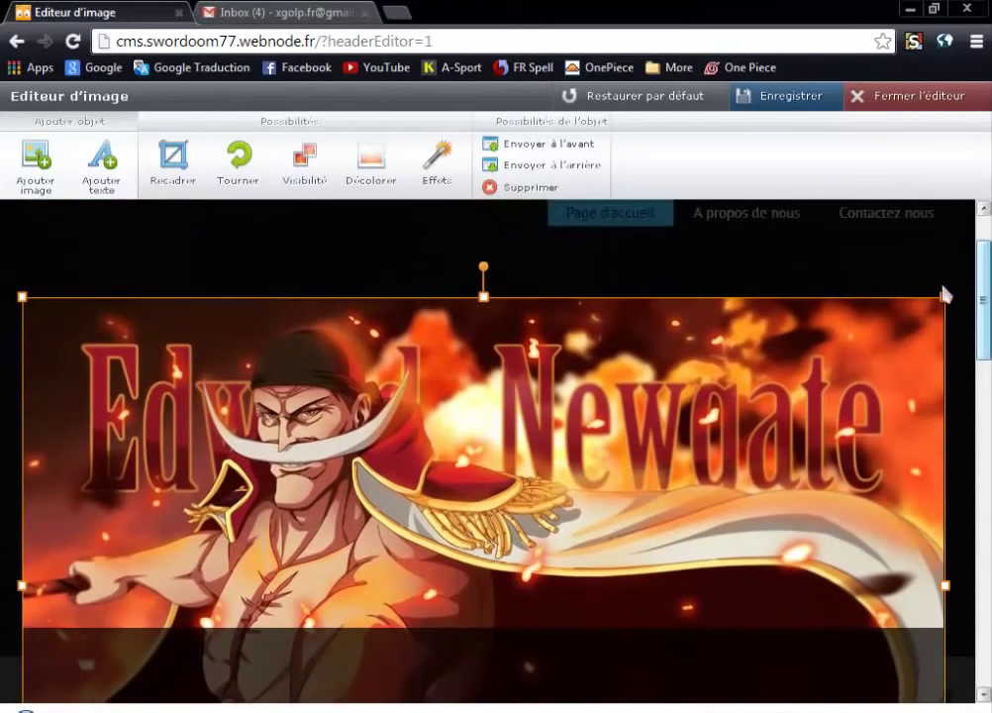
left_click(785, 99)
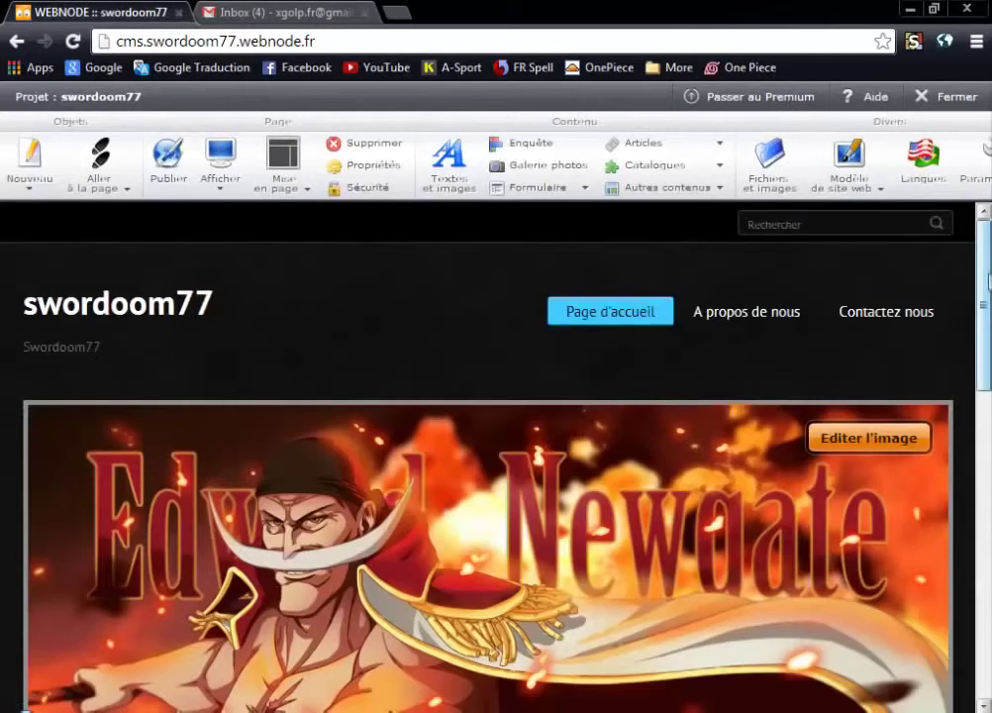
left_click_drag(986, 293, 977, 478)
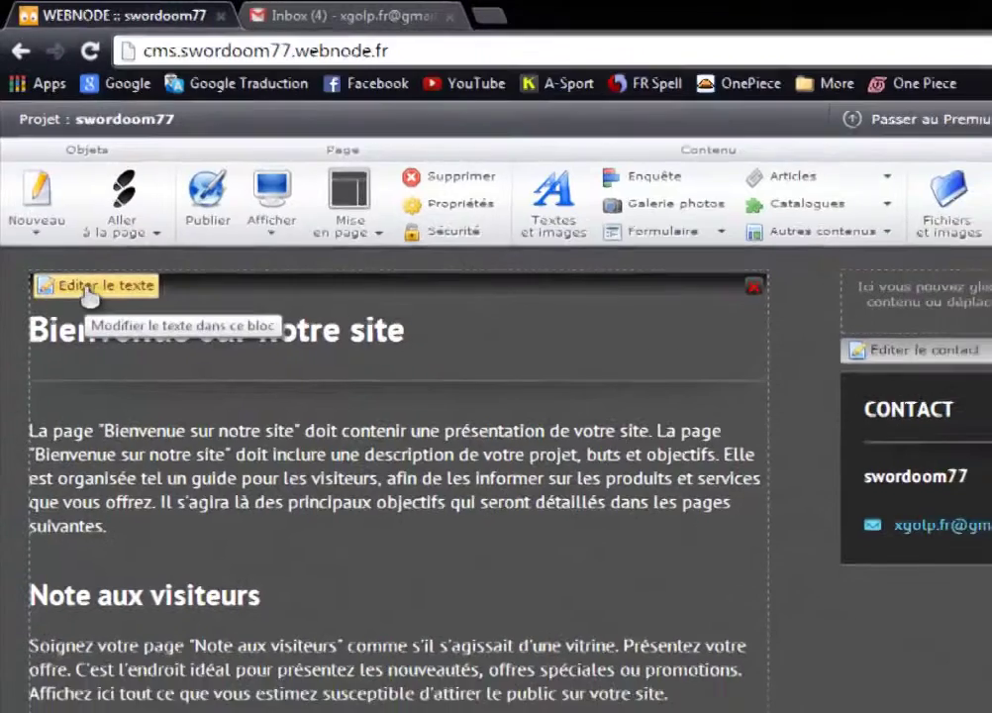
Append 'SworDoom77' to the 'Bienvenue sur notre site' heading.
left_click(81, 266)
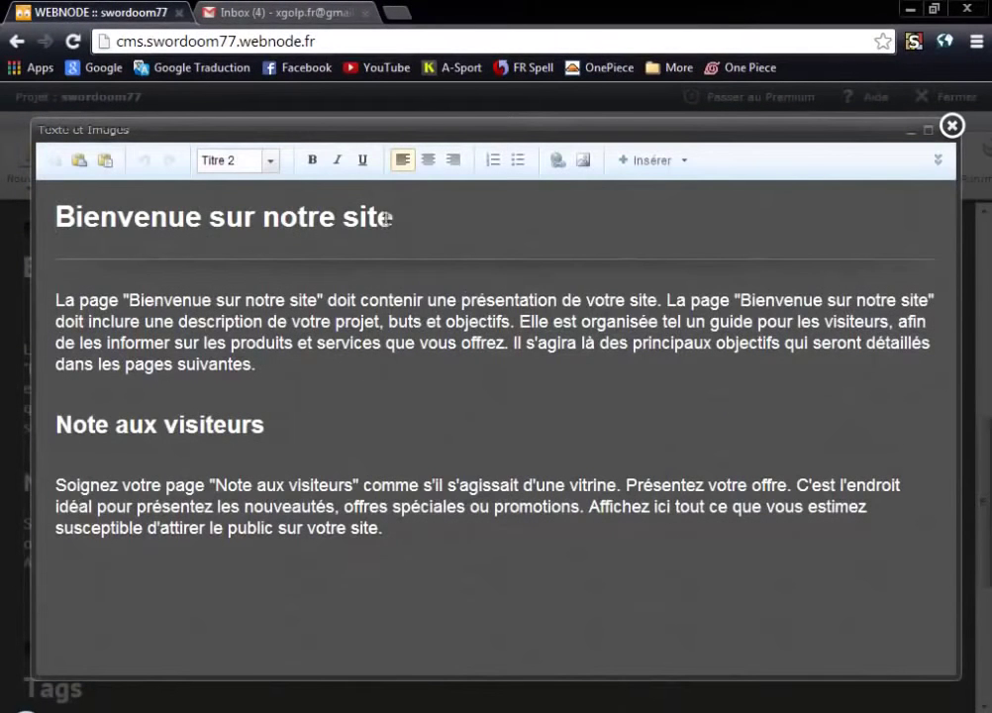
left_click_drag(387, 218, 40, 219)
left_click_drag(212, 220, 409, 227)
type("Swor")
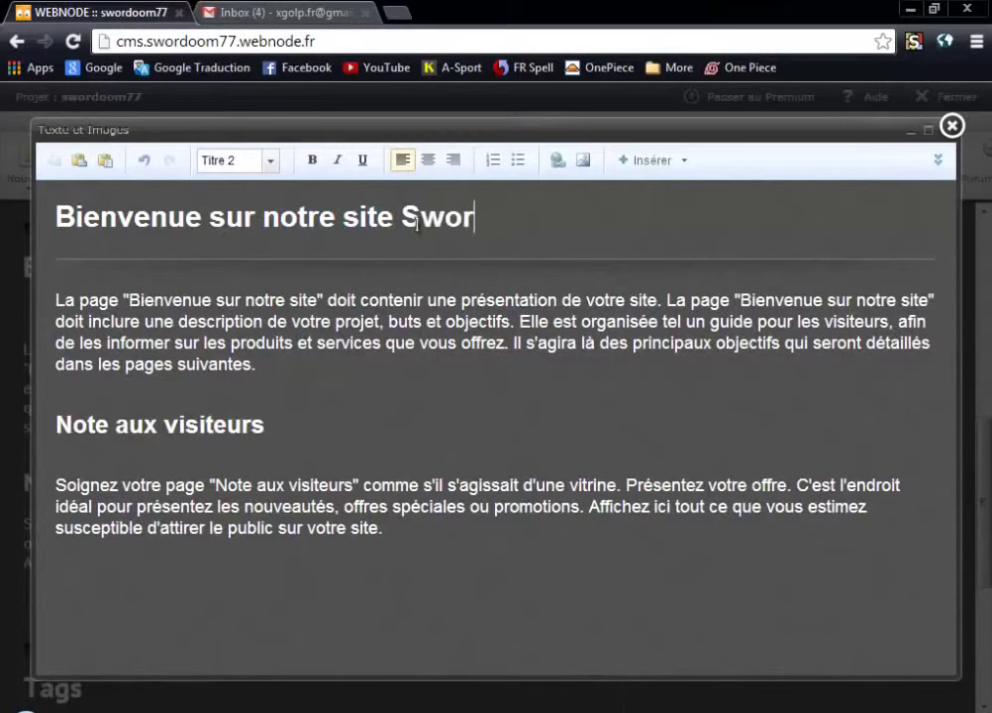
type("Doom77")
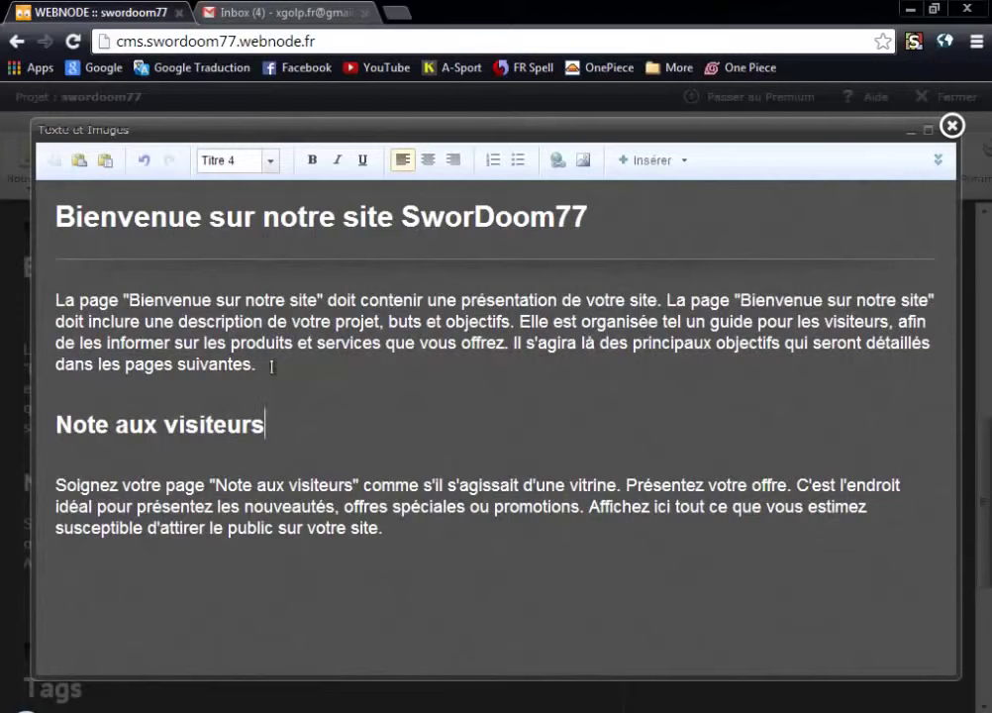
Replace the last visitor-note paragraph with 'Salut tout le monde!' and save the text.
left_click_drag(272, 368, 56, 297)
left_click(354, 485)
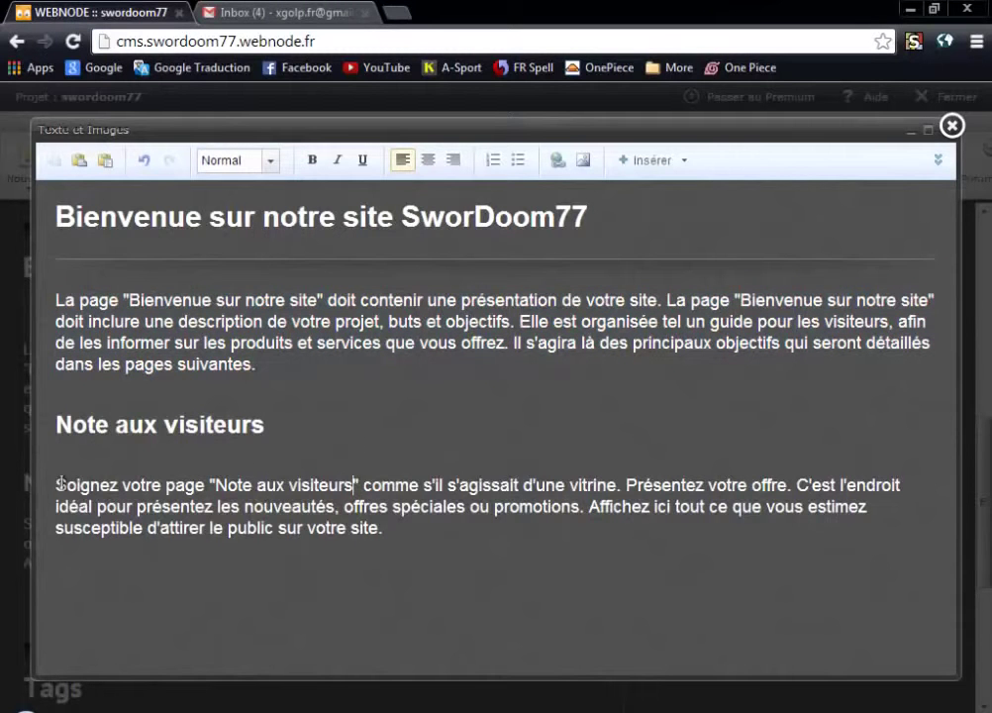
left_click_drag(58, 485, 387, 543)
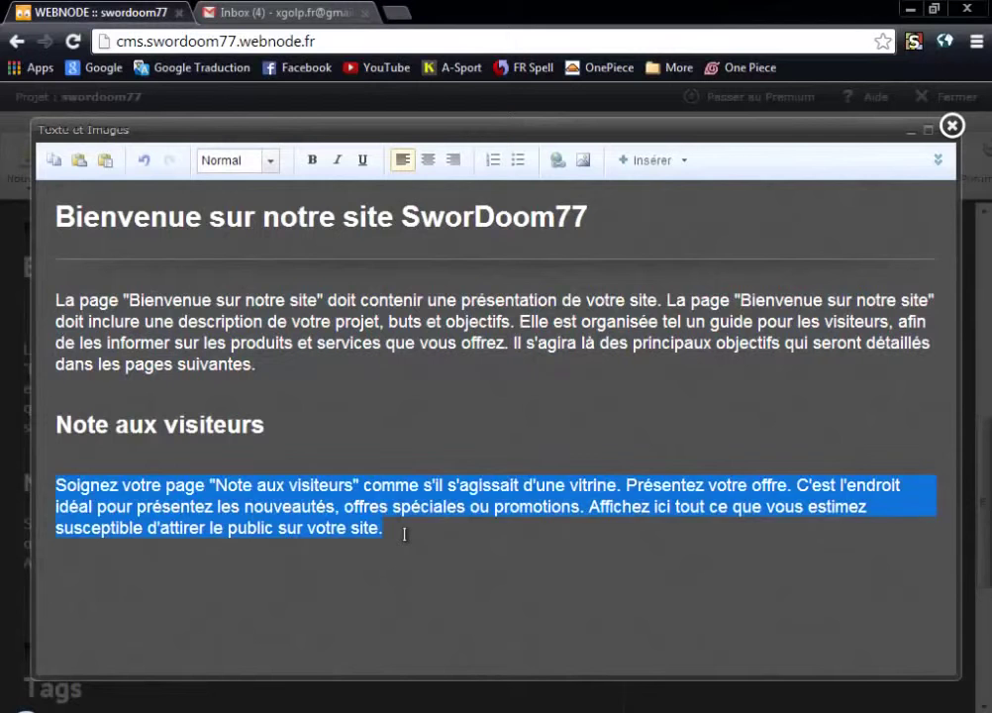
key("Delete")
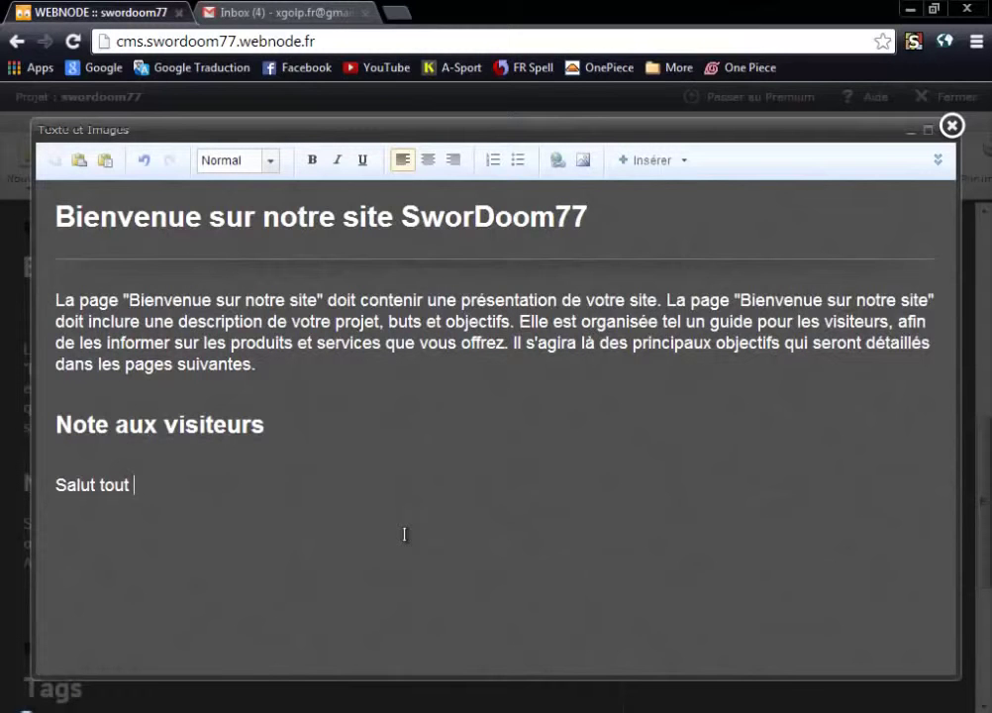
type("monde!")
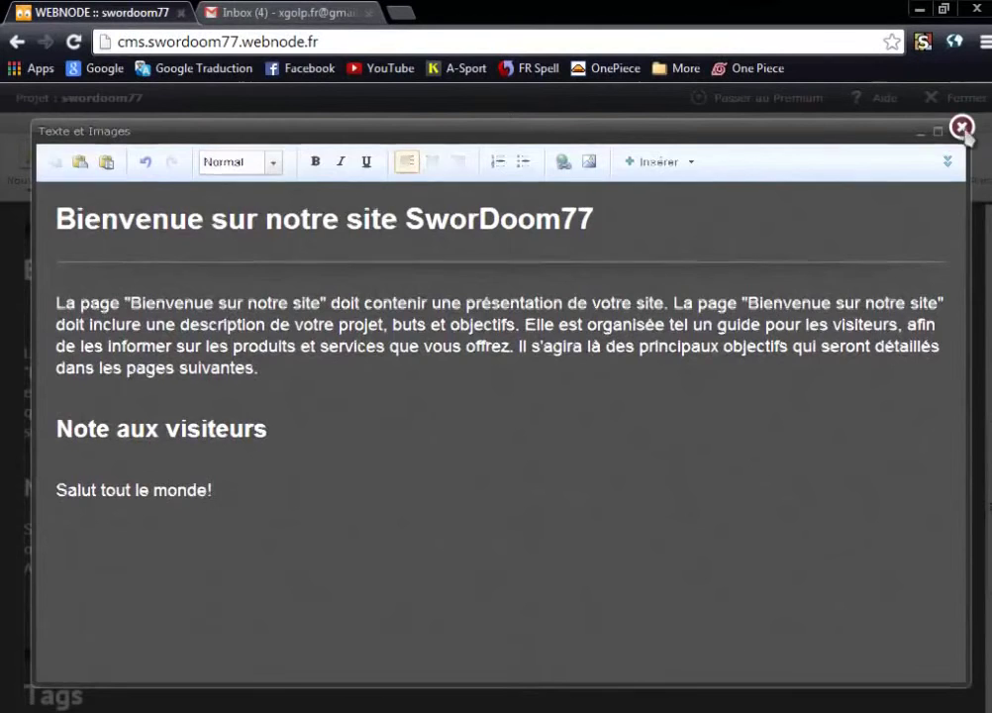
left_click(960, 128)
left_click(538, 454)
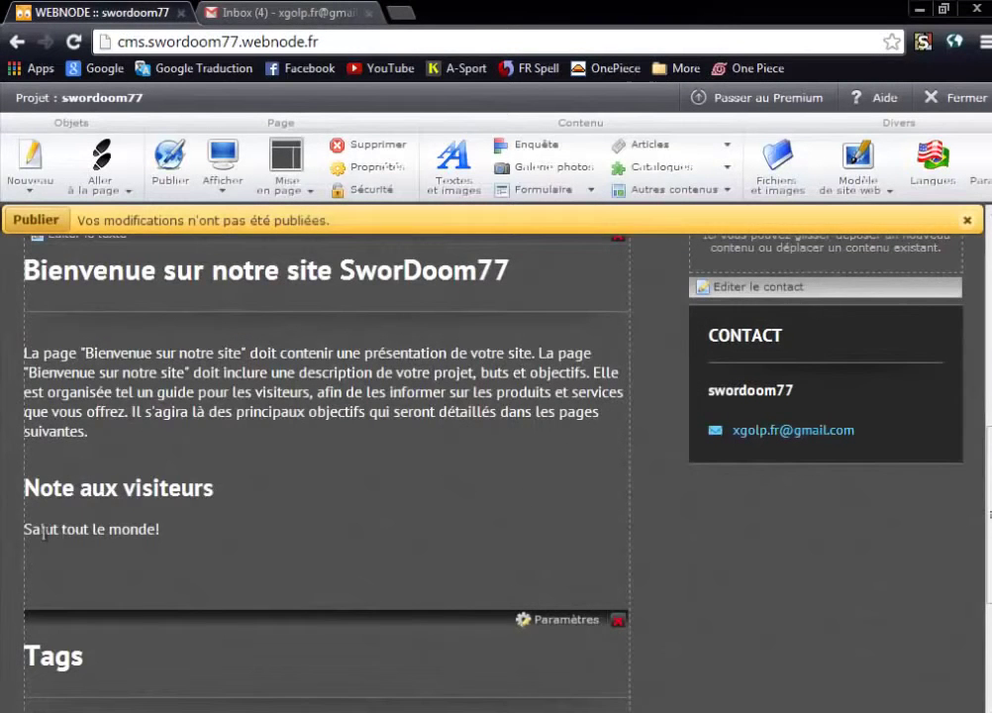
In the Contacts dialog, set Afficher les contacts to Non and confirm with OK.
scroll(248, 503, "up", 3)
scroll(337, 530, "down", 2)
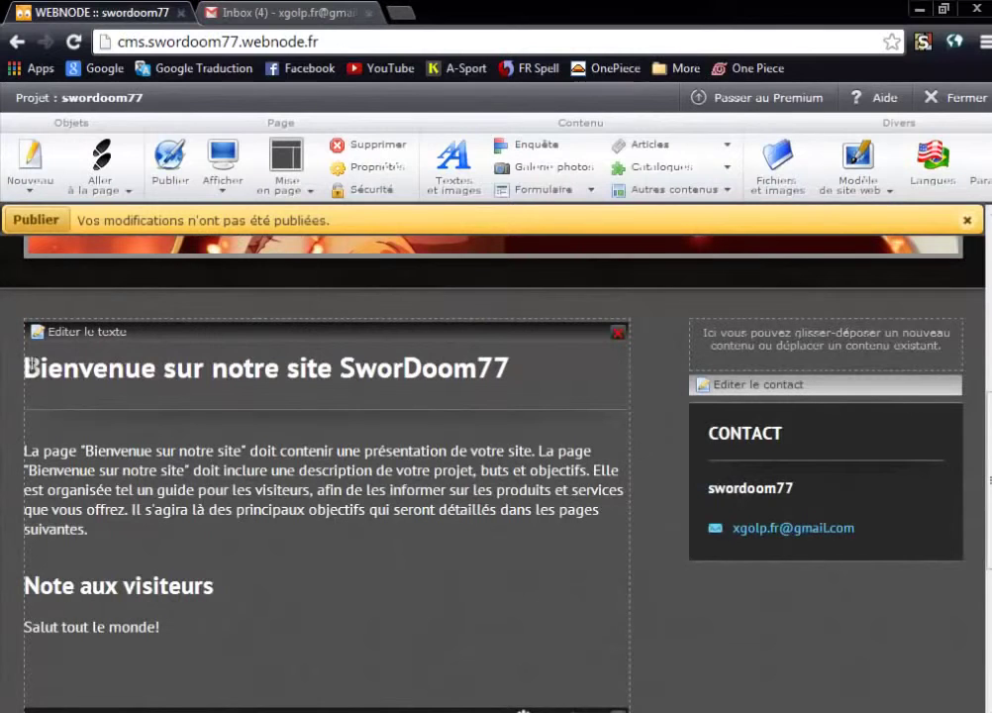
left_click_drag(30, 367, 516, 377)
left_click(516, 377)
scroll(516, 376, "down", 1)
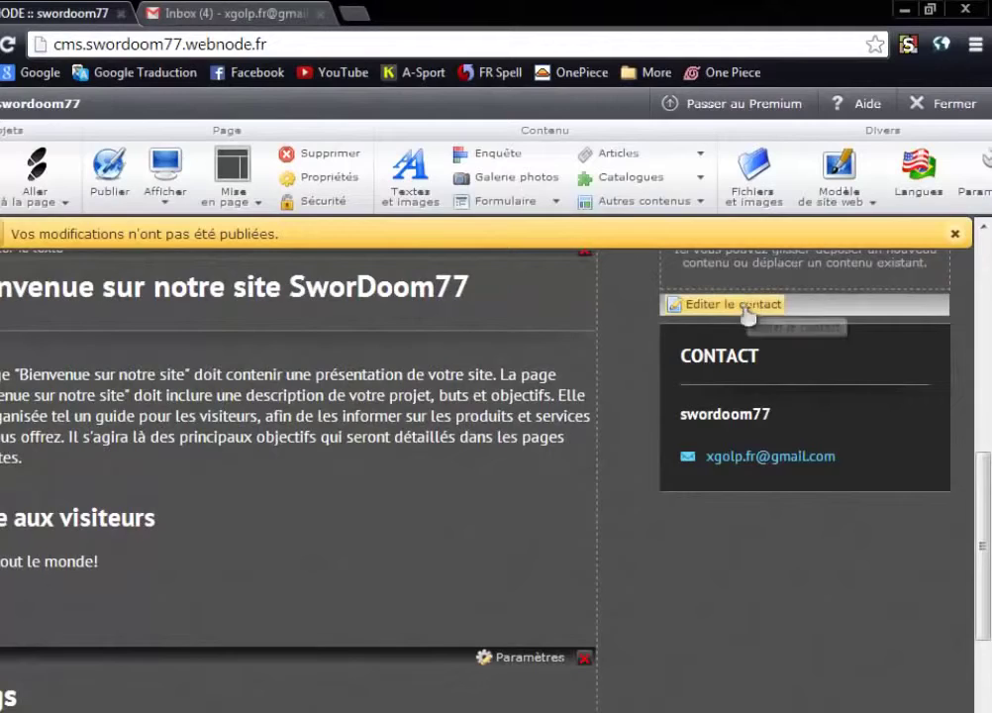
left_click(750, 307)
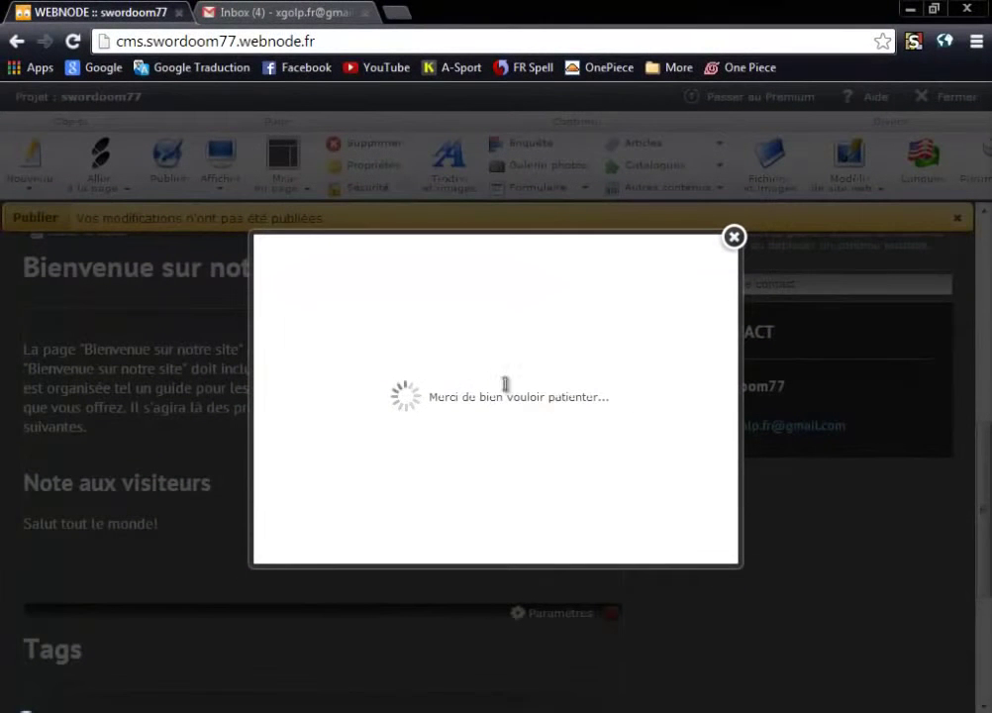
left_click_drag(547, 370, 209, 373)
left_click(470, 410)
left_click_drag(514, 367, 376, 369)
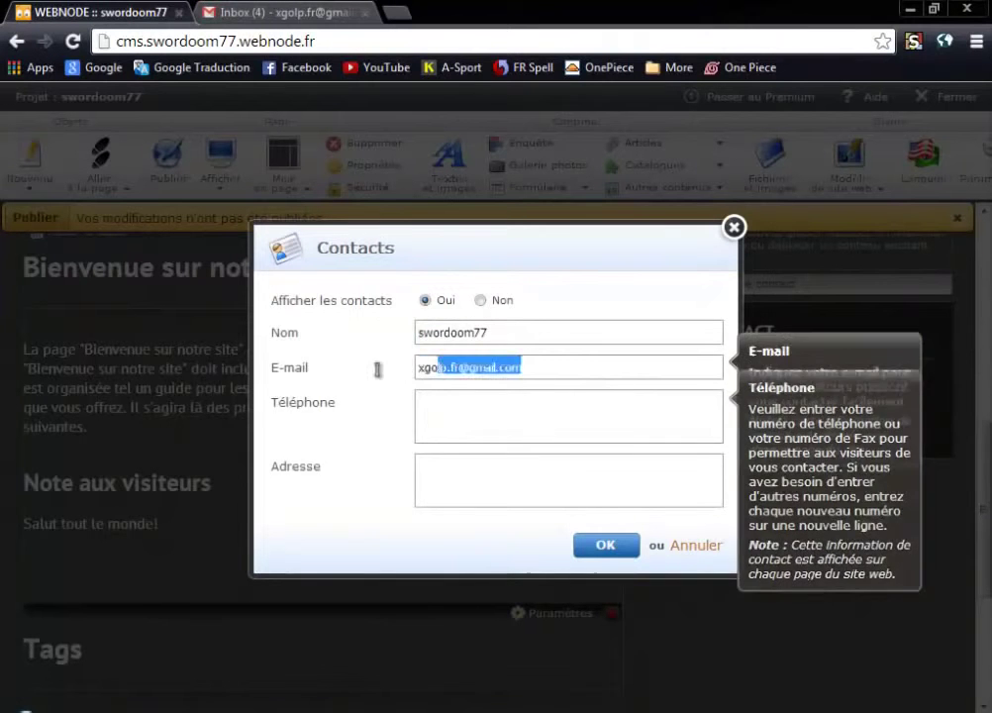
left_click(458, 394)
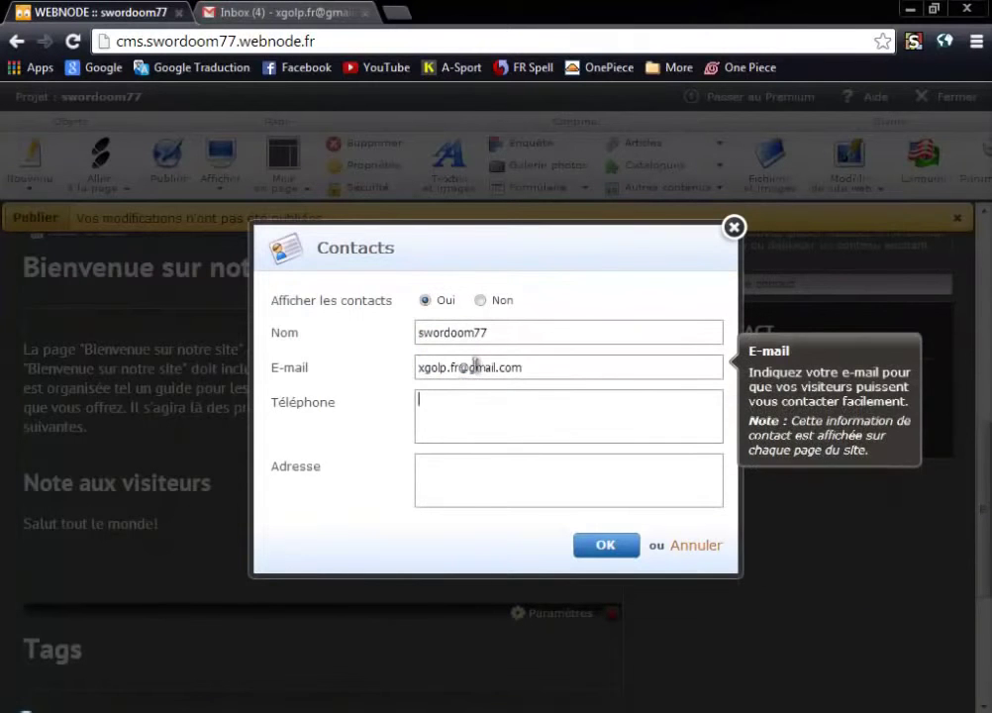
left_click(459, 481)
left_click_drag(545, 332, 382, 355)
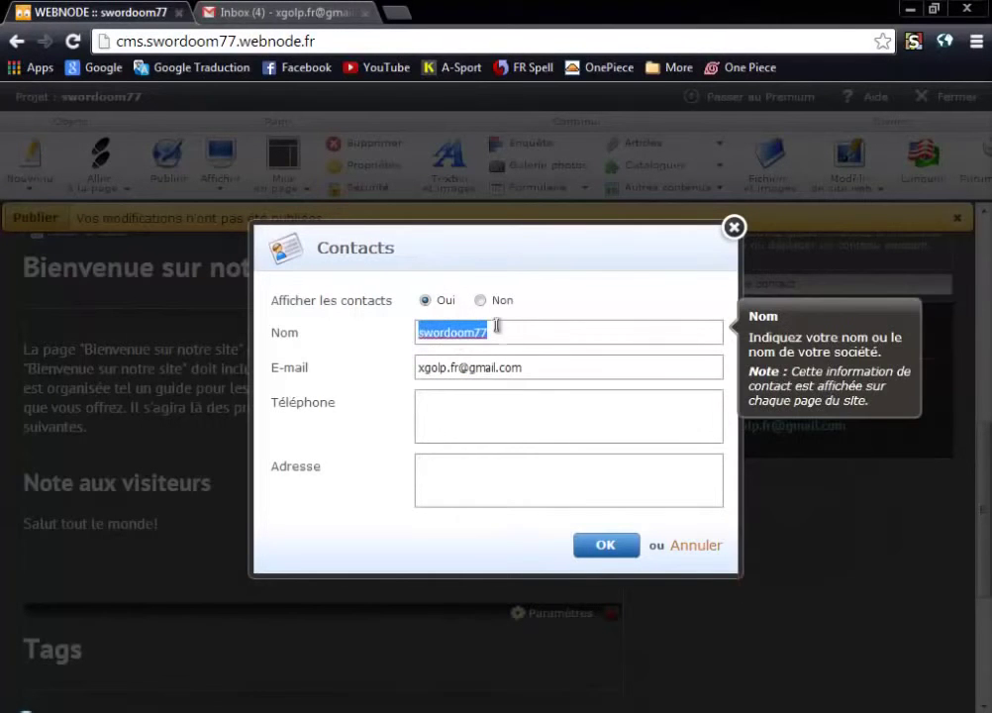
left_click(401, 333)
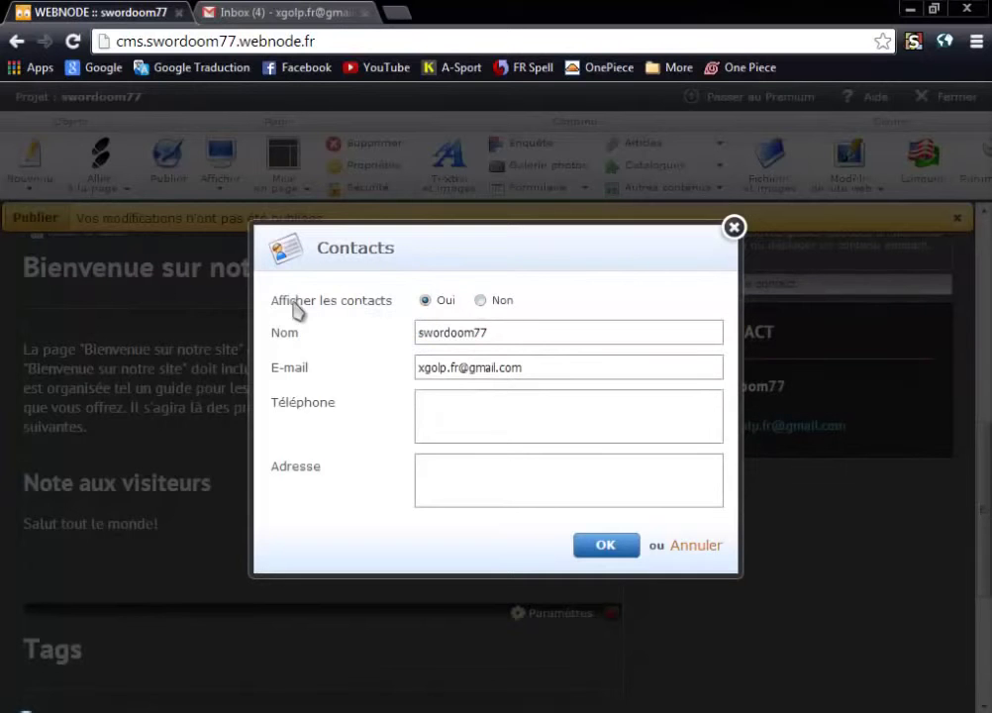
left_click(480, 301)
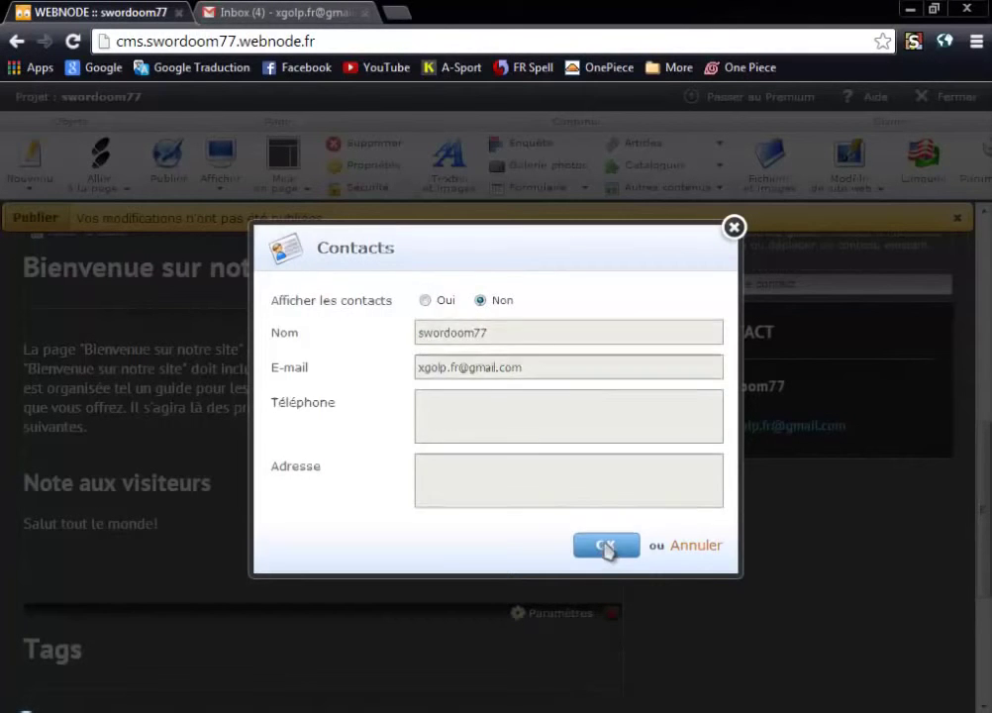
left_click(606, 548)
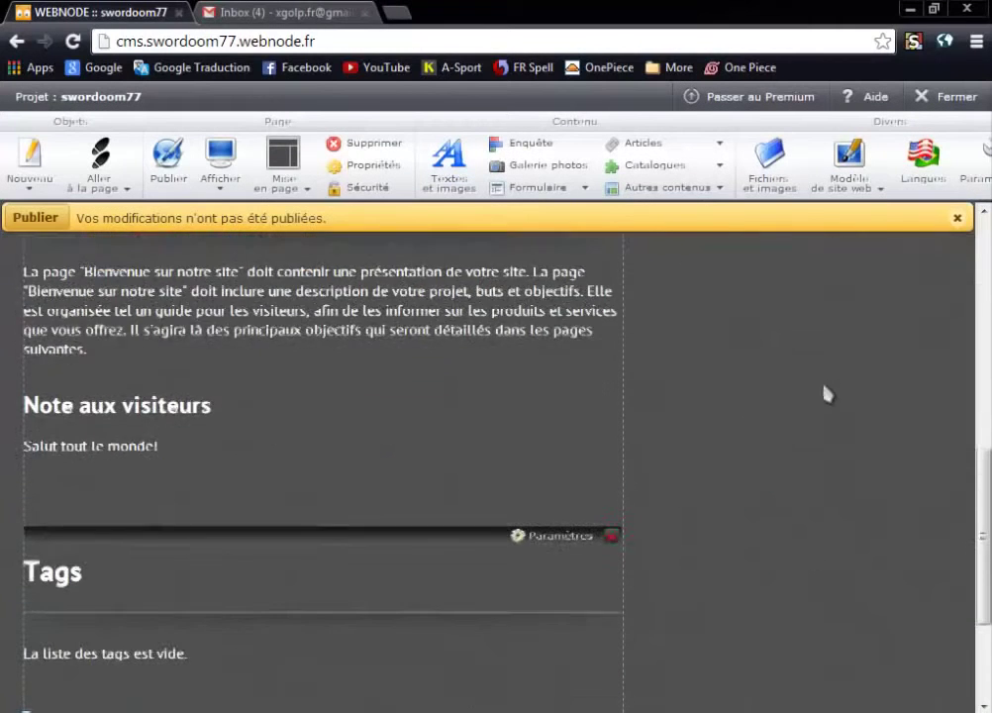
Drop a Textes et images block into the right column reading 'Salut tout le monde' and save.
scroll(847, 446, "up", 2)
scroll(756, 461, "down", 1)
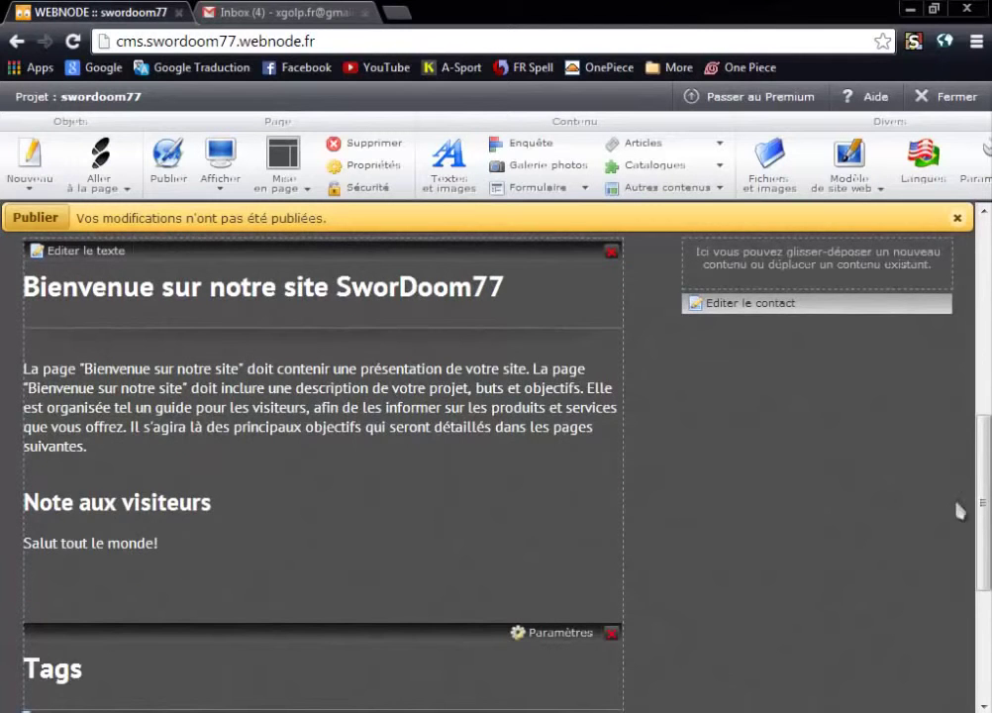
scroll(668, 442, "up", 3)
scroll(733, 440, "down", 6)
scroll(731, 441, "up", 4)
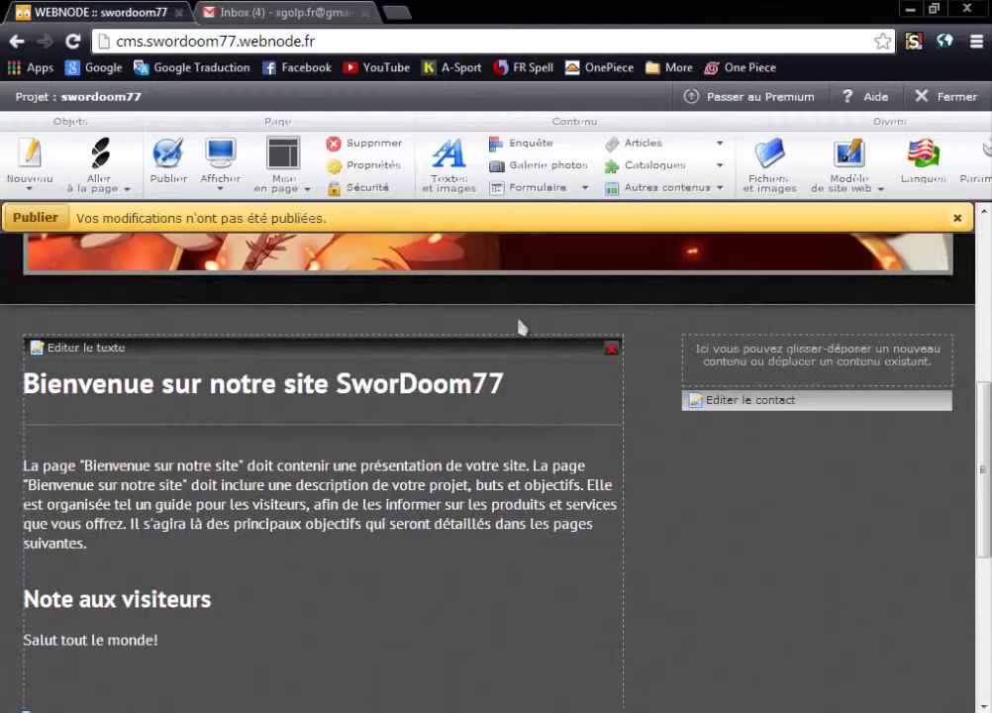
left_click_drag(448, 162, 769, 337)
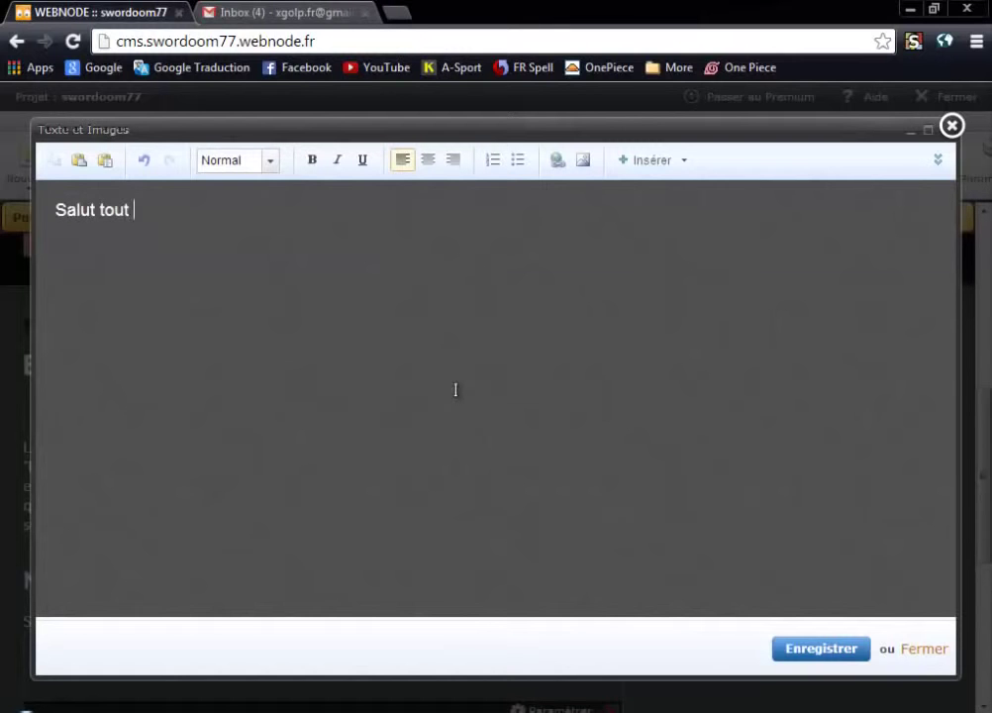
left_click(818, 645)
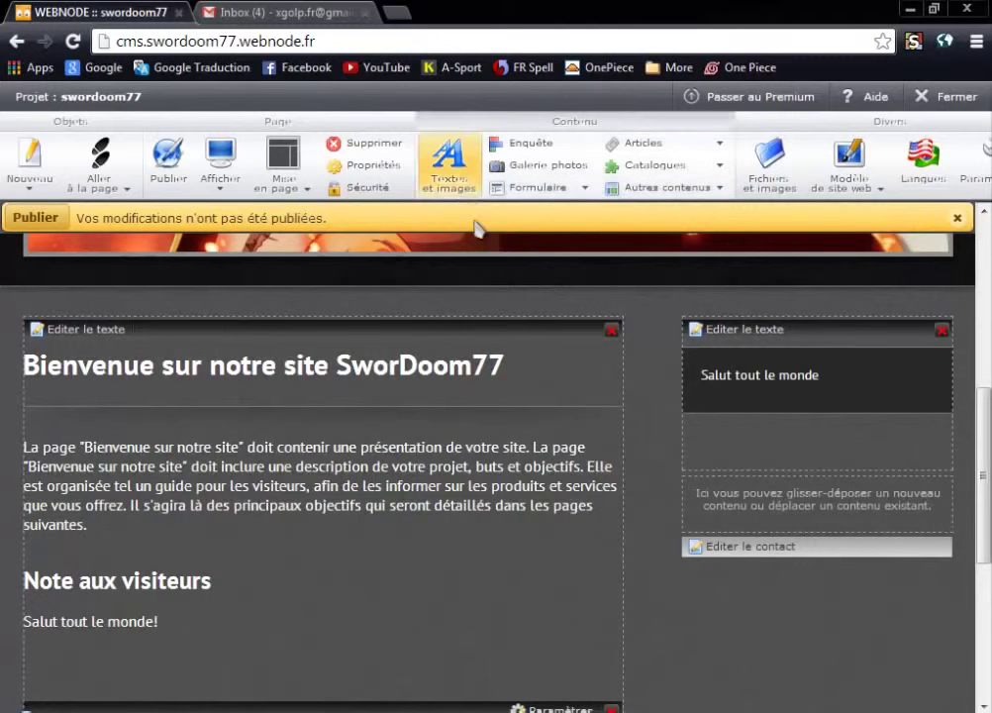
Set Afficher les contacts to Oui and save, restoring the CONTACT block in the right column.
left_click(580, 189)
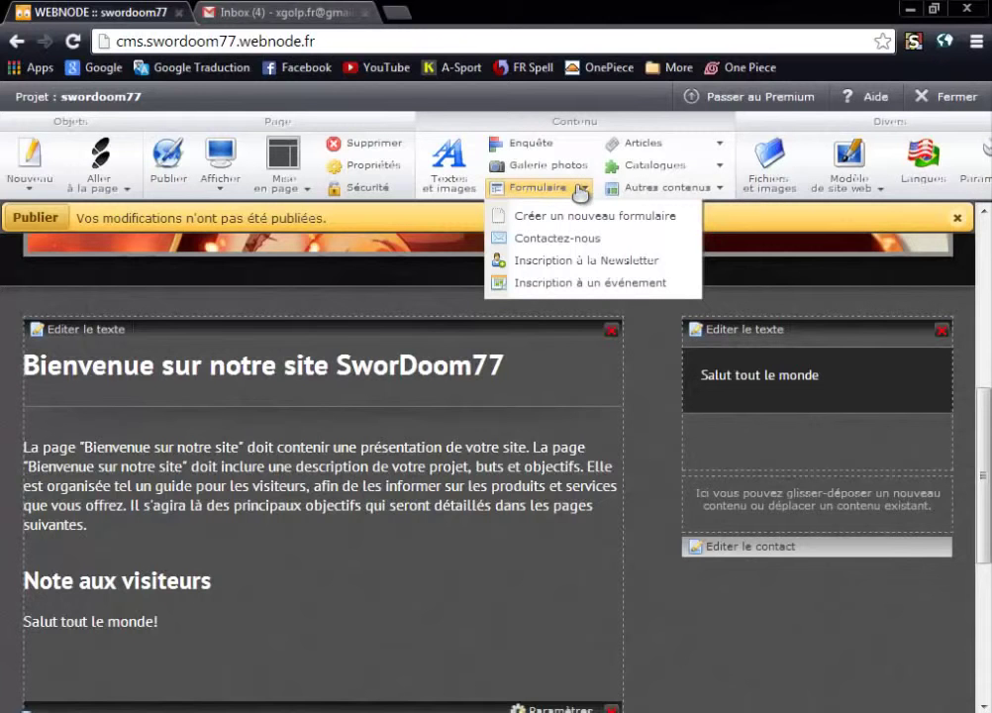
left_click(654, 457)
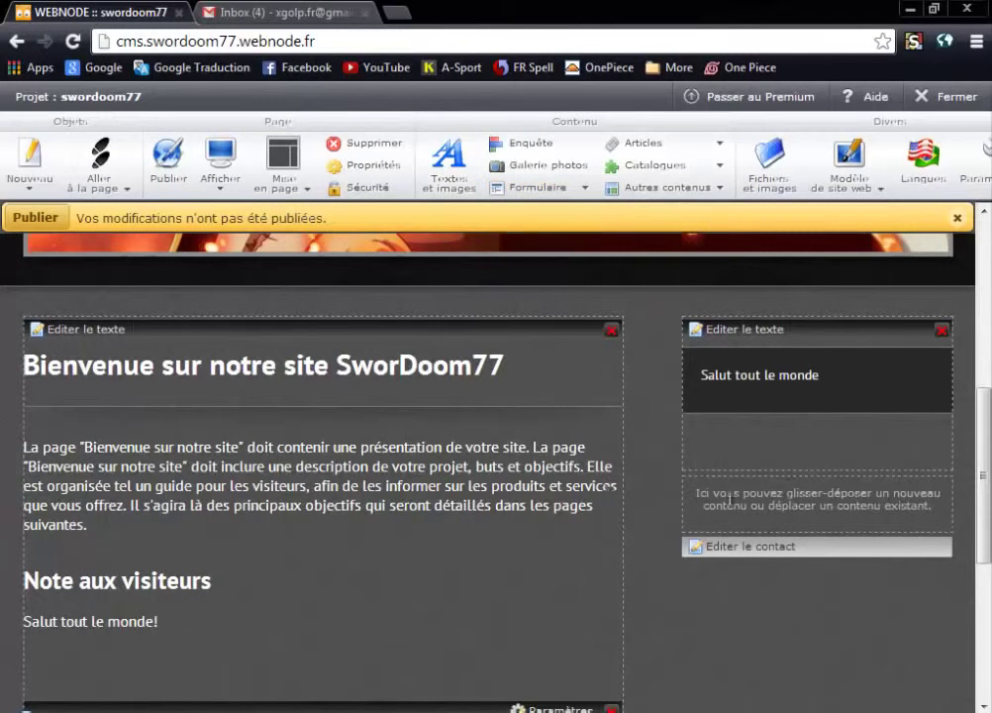
left_click(740, 548)
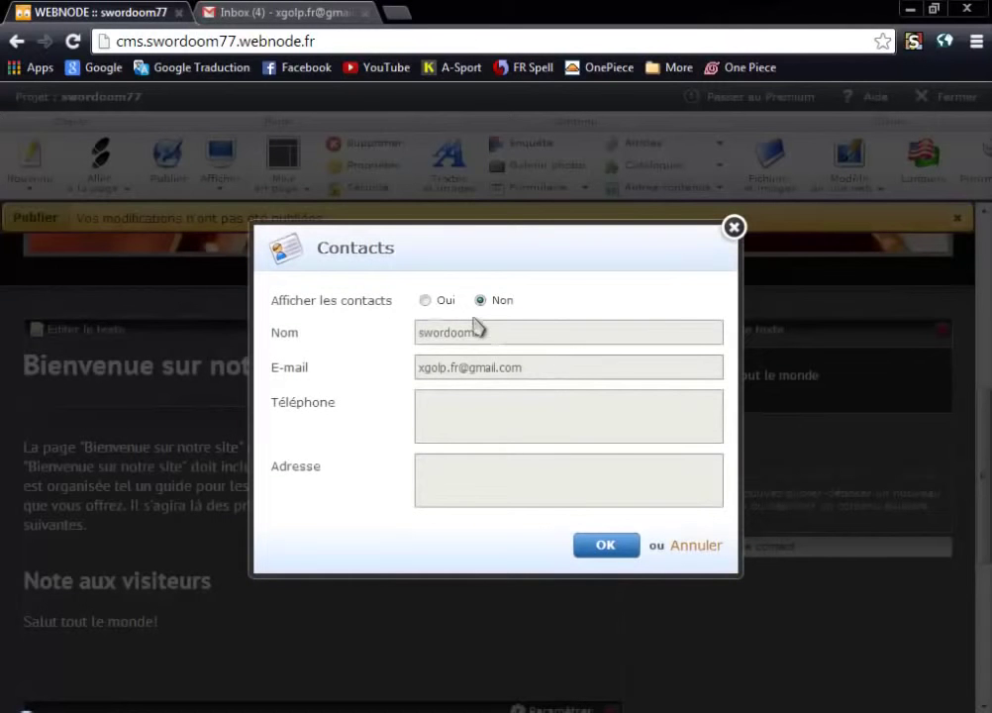
left_click(432, 303)
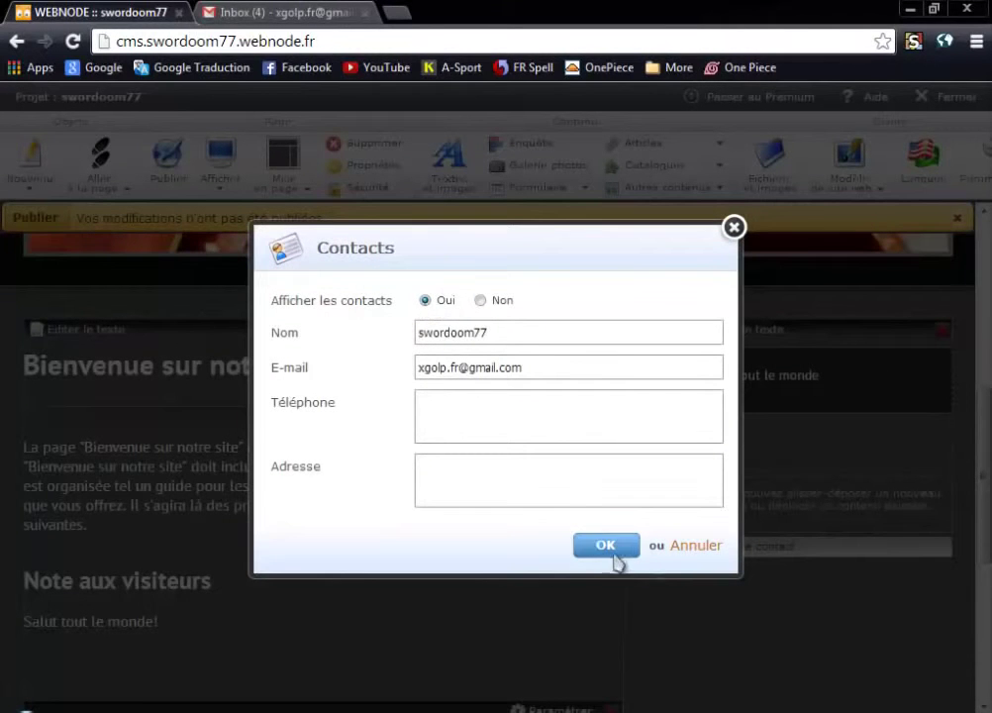
left_click(697, 546)
left_click(551, 441)
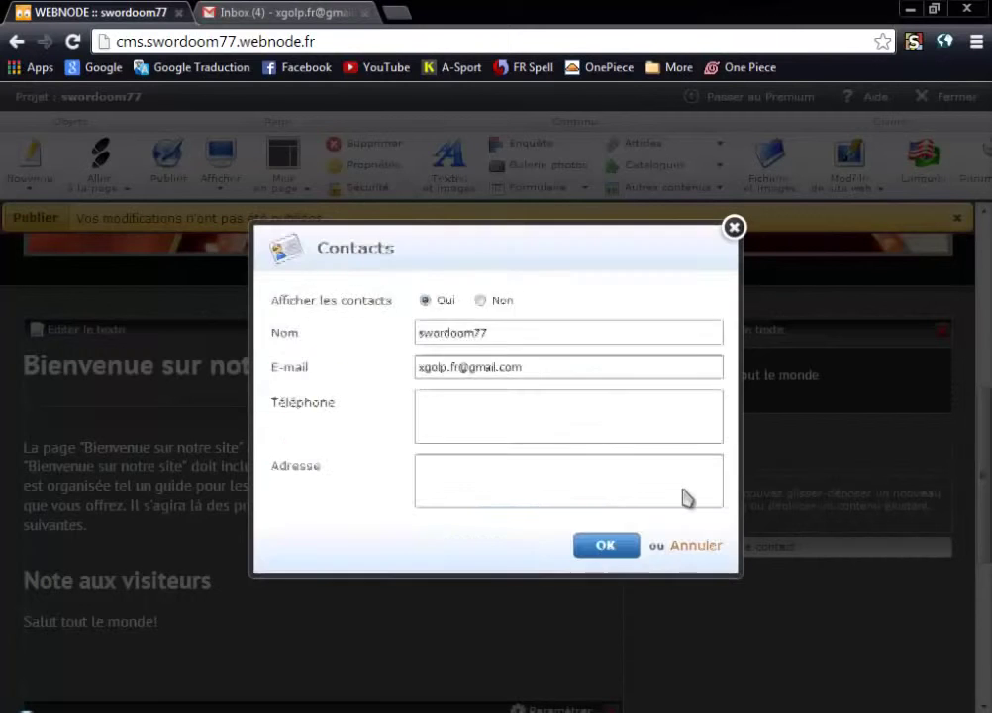
scroll(598, 357, "up", 1)
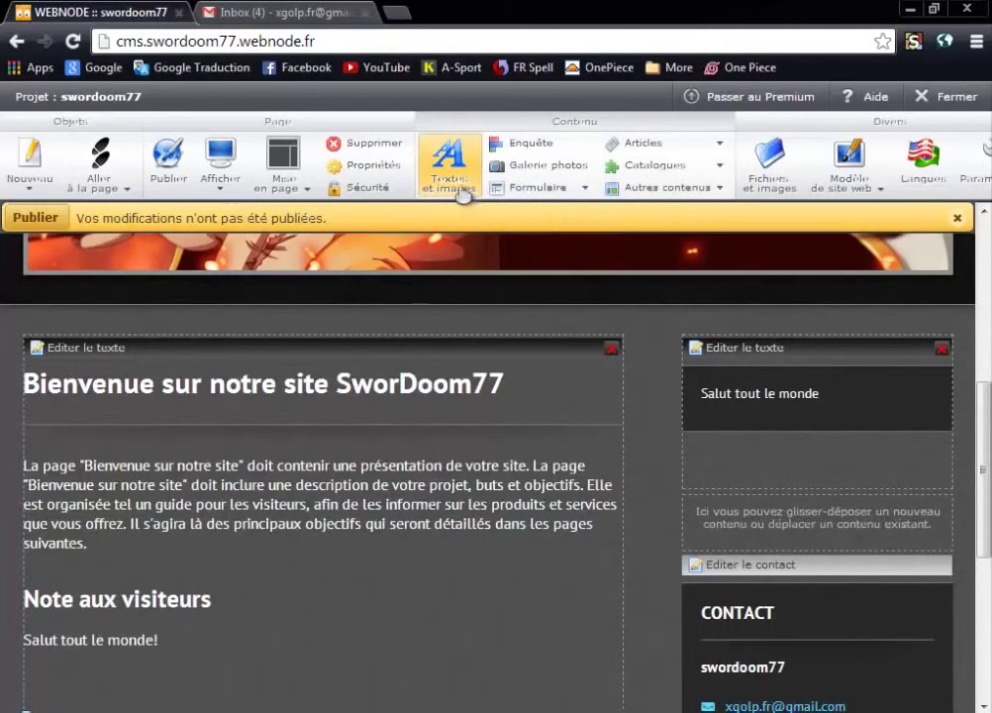
Drop a Textes et images block into the right column and open it for editing.
left_click_drag(463, 195, 758, 555)
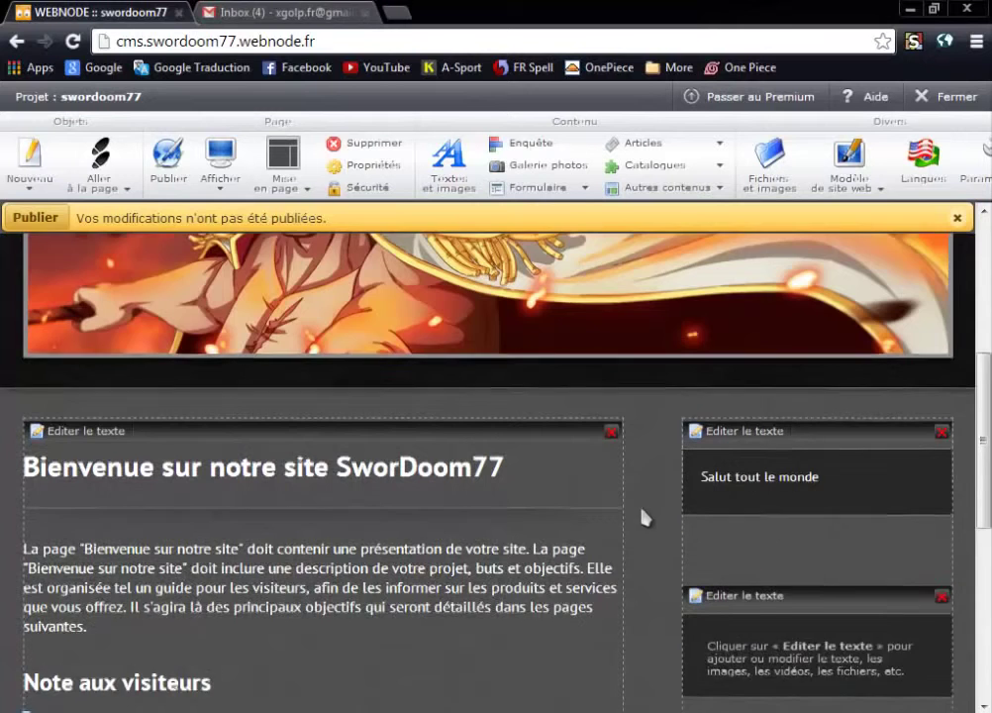
scroll(643, 510, "down", 1)
scroll(684, 513, "down", 1)
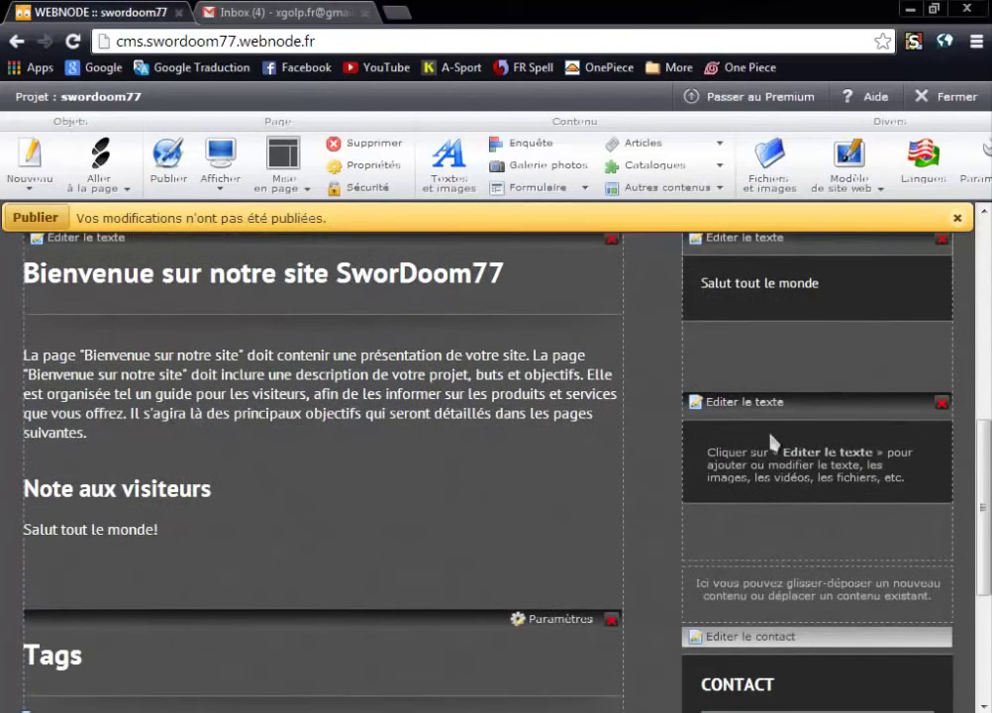
left_click(763, 403)
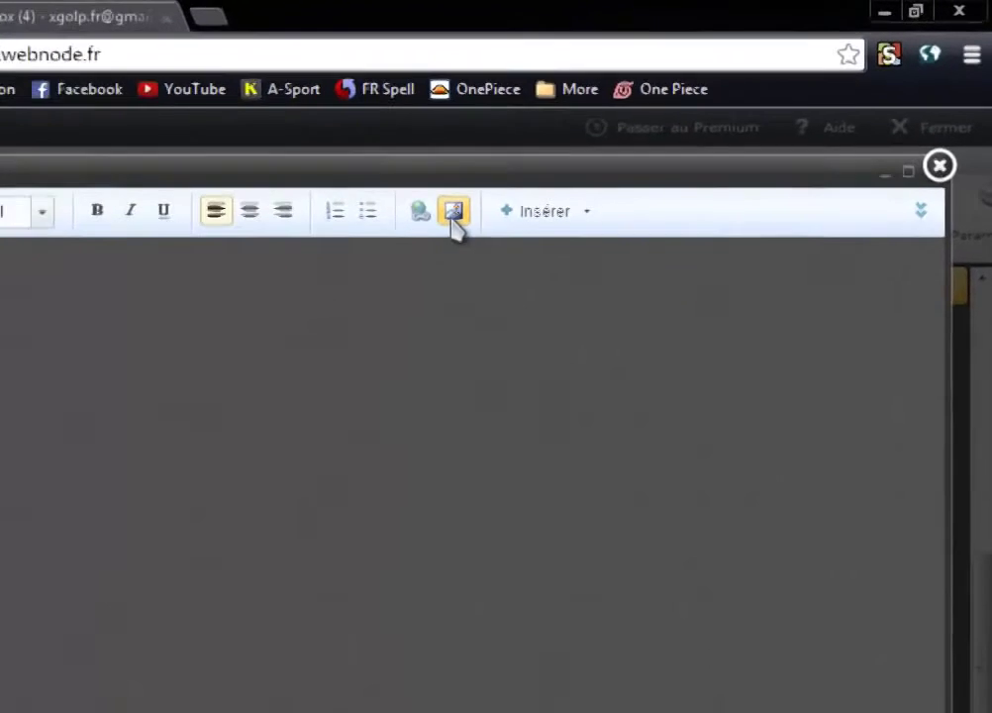
Upload Real-Madrid-Clean-Image-Logo-HD into the block and save it with Enregistrer.
left_click(453, 214)
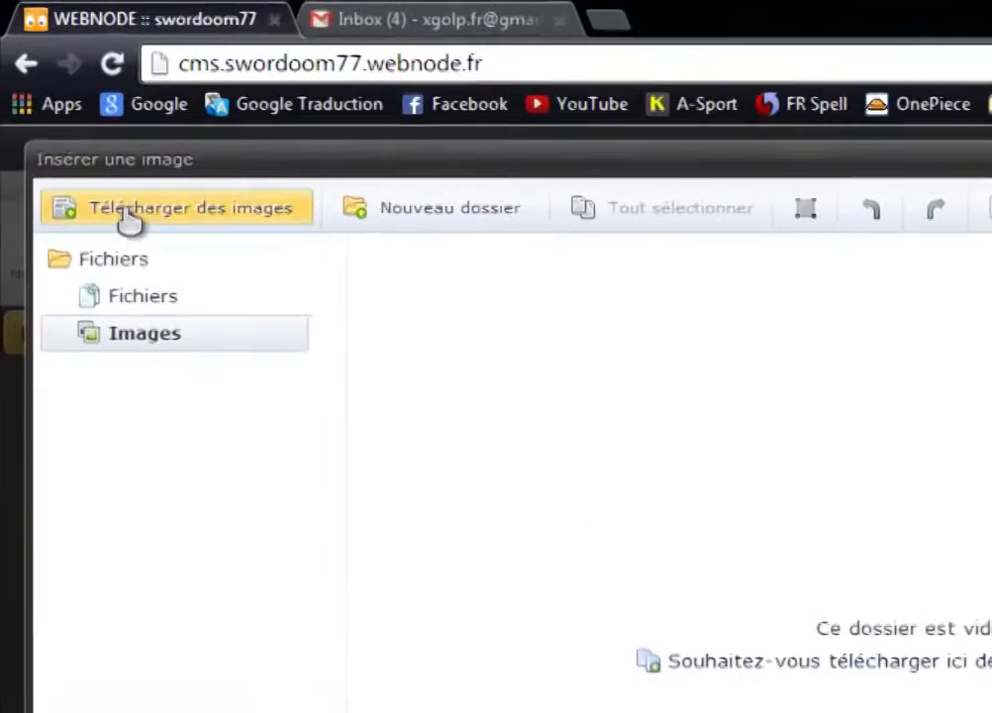
left_click(163, 238)
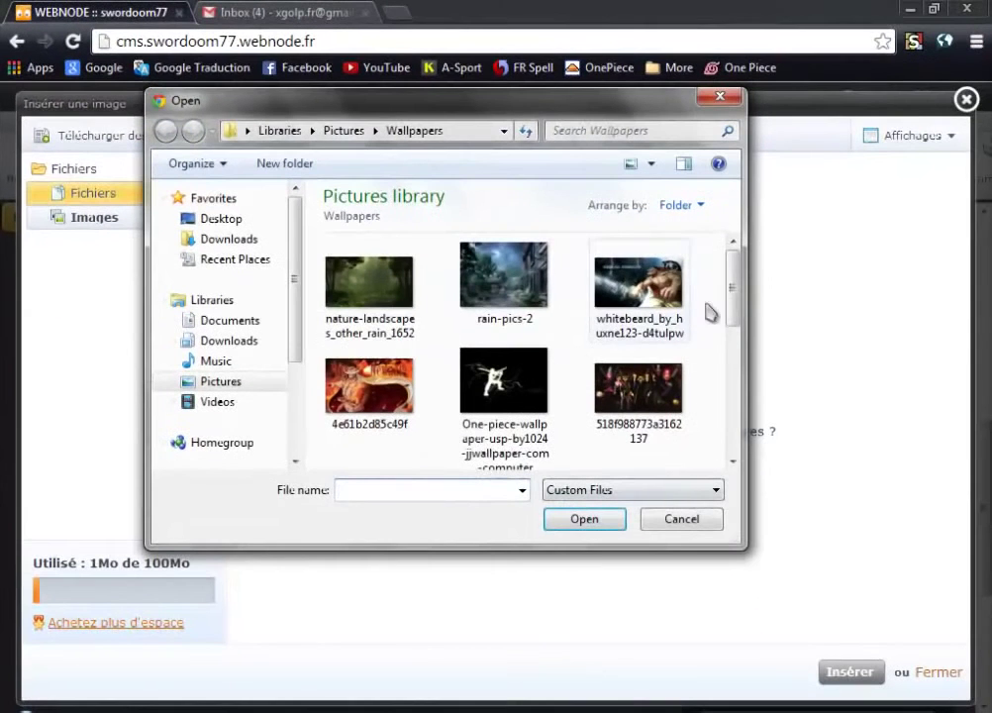
left_click_drag(738, 288, 738, 392)
left_click(636, 366)
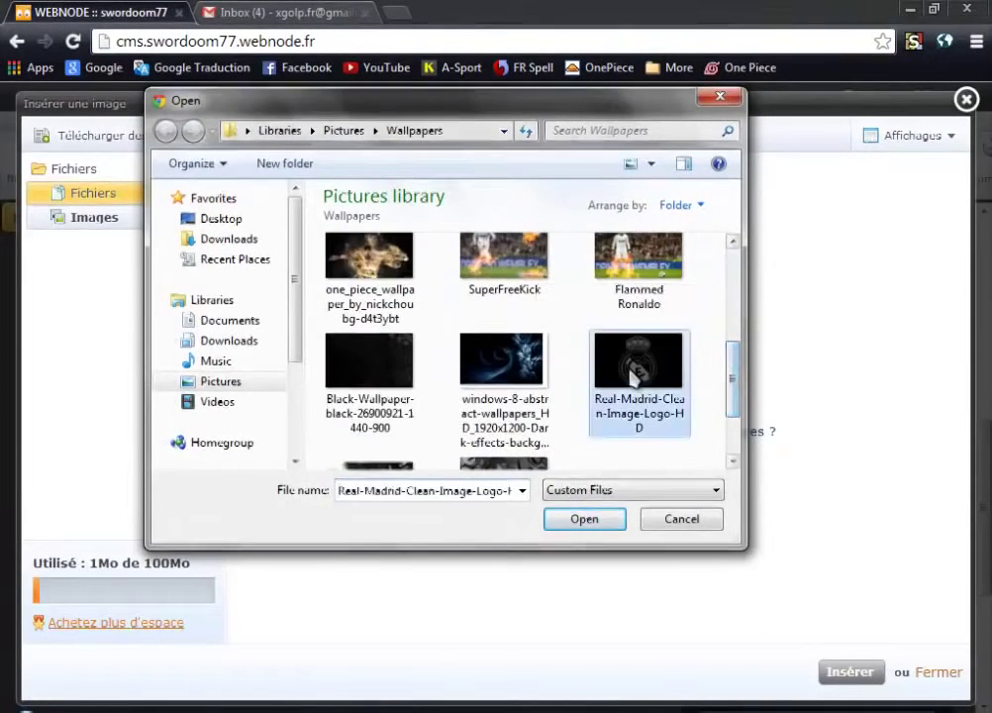
left_click(584, 519)
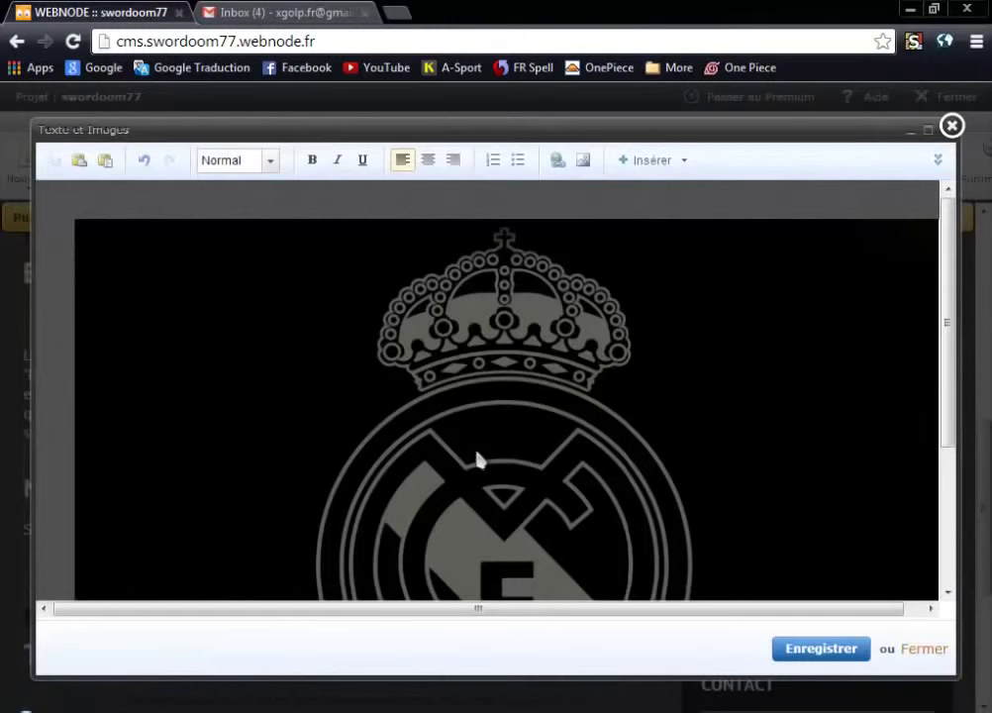
left_click_drag(480, 460, 485, 286)
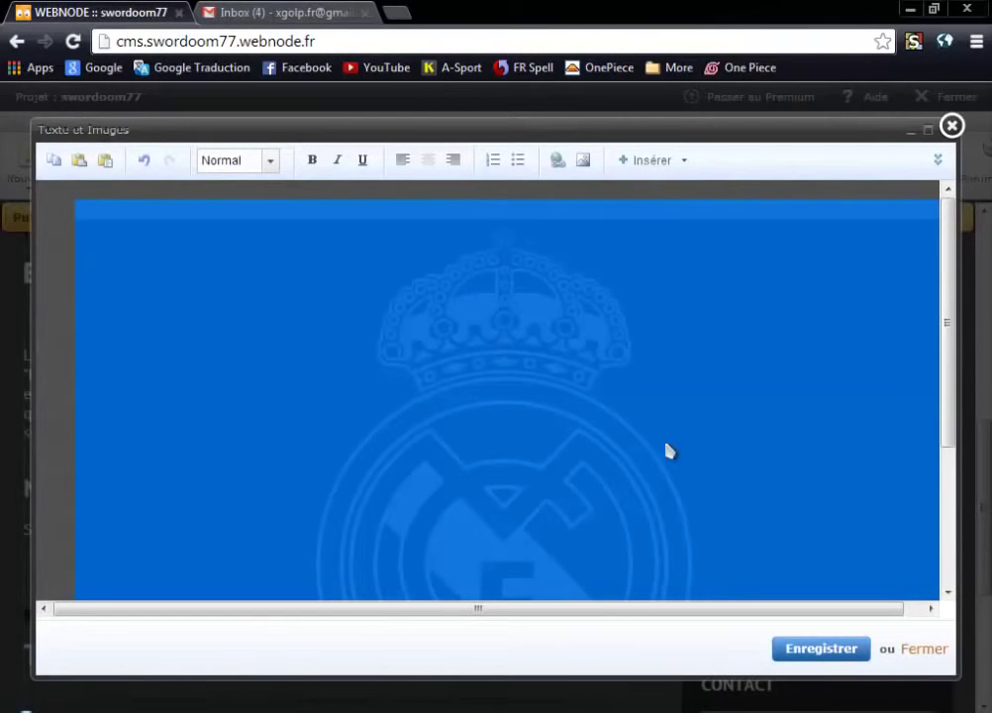
left_click(267, 188)
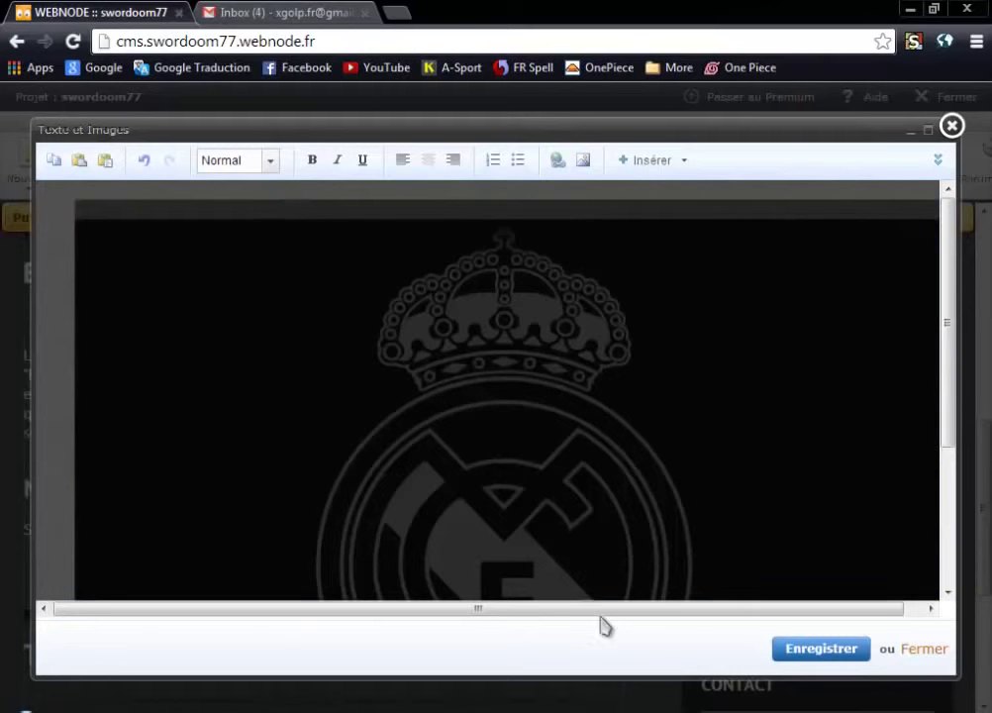
left_click(792, 645)
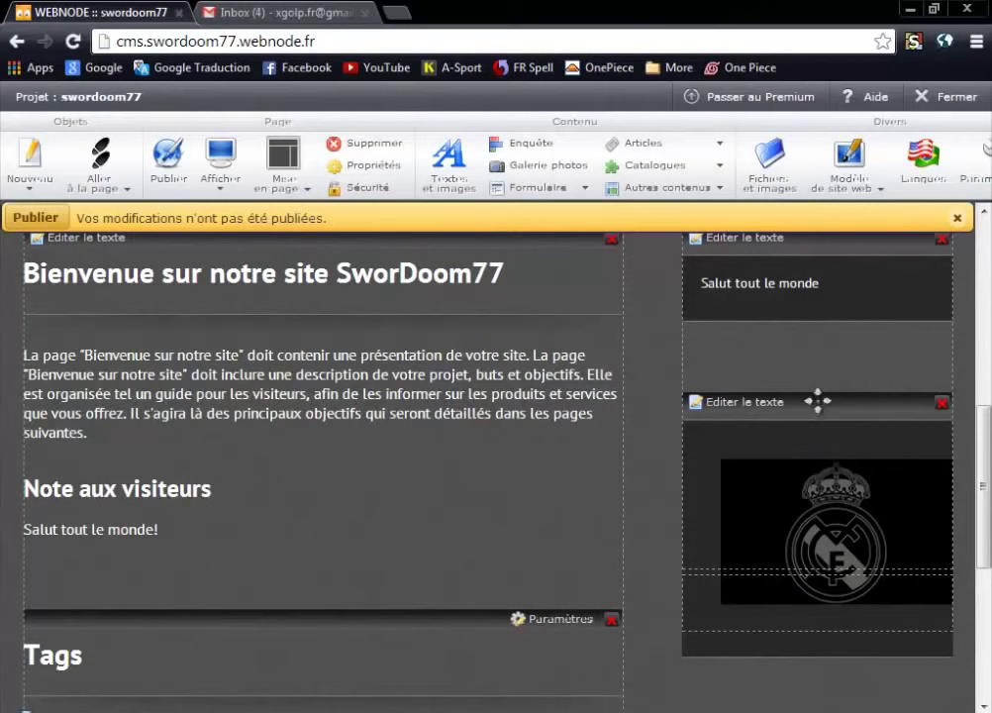
Reposition the Real Madrid logo block within the right column.
left_click_drag(817, 401, 797, 289)
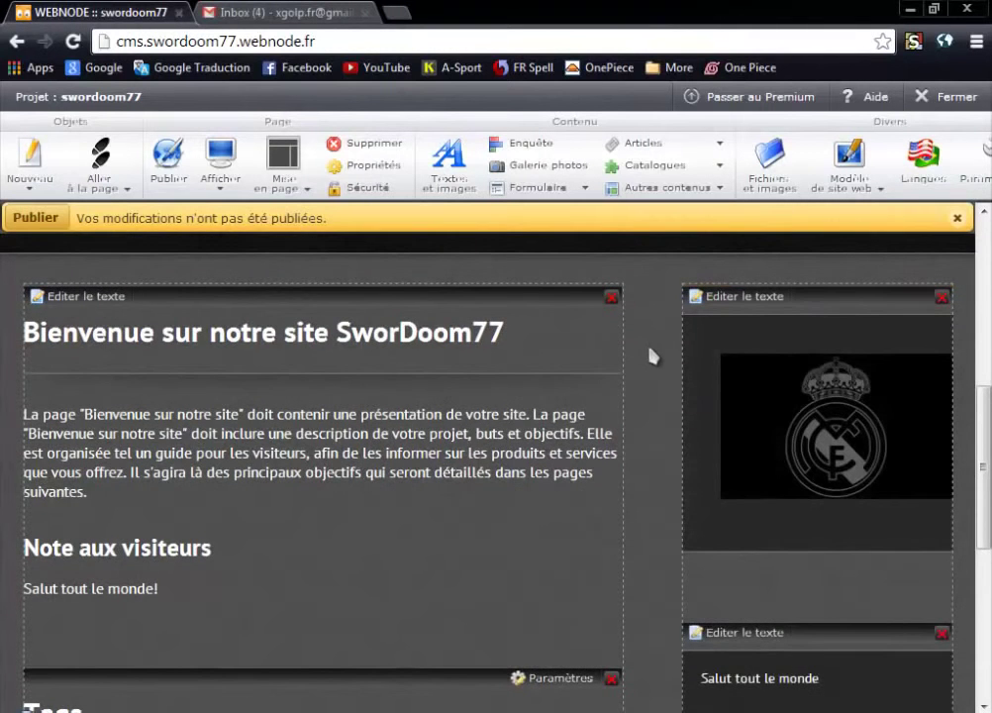
scroll(698, 353, "down", 1)
scroll(698, 356, "up", 1)
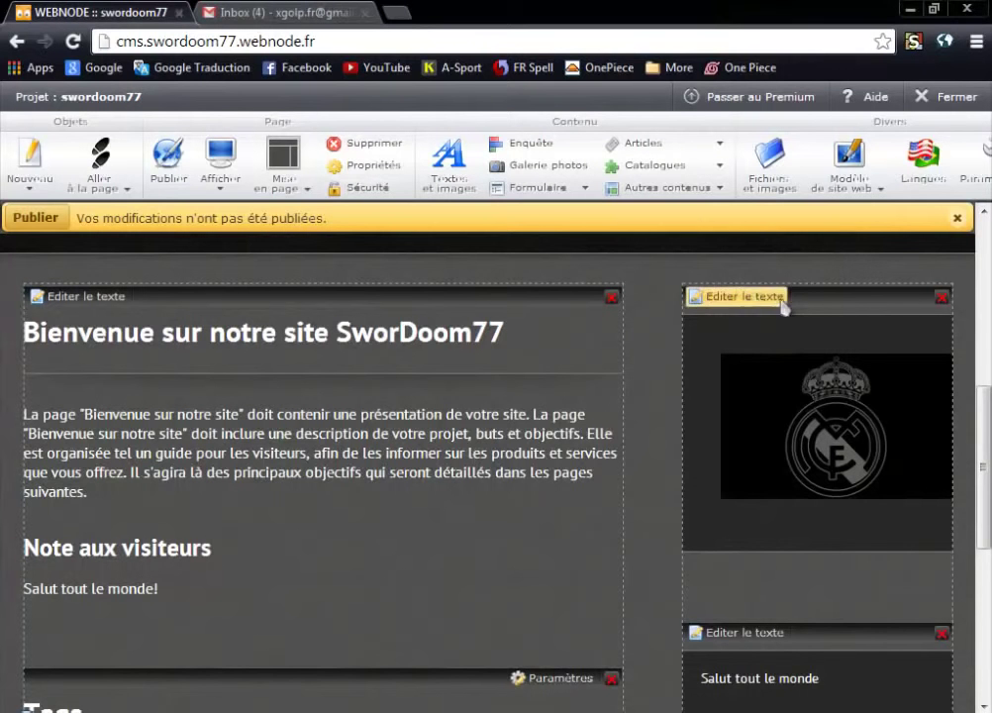
left_click_drag(844, 290, 808, 628)
scroll(743, 606, "down", 1)
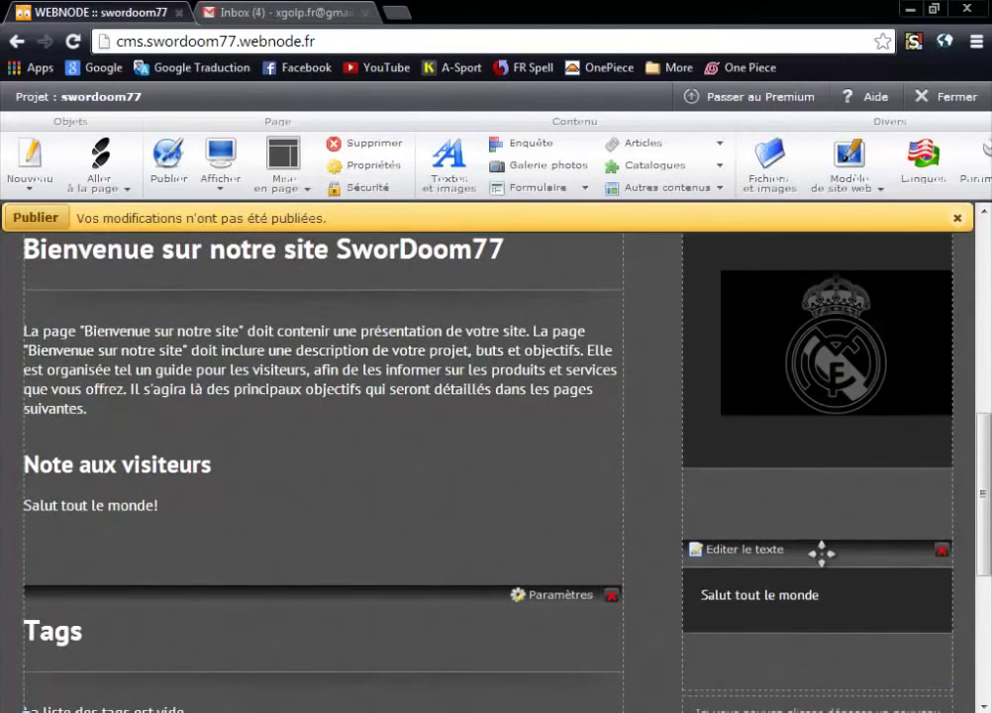
left_click_drag(822, 553, 782, 442)
Show the form types available under the Formulaire dropdown in the Contenu group.
scroll(628, 489, "down", 1)
scroll(848, 436, "down", 2)
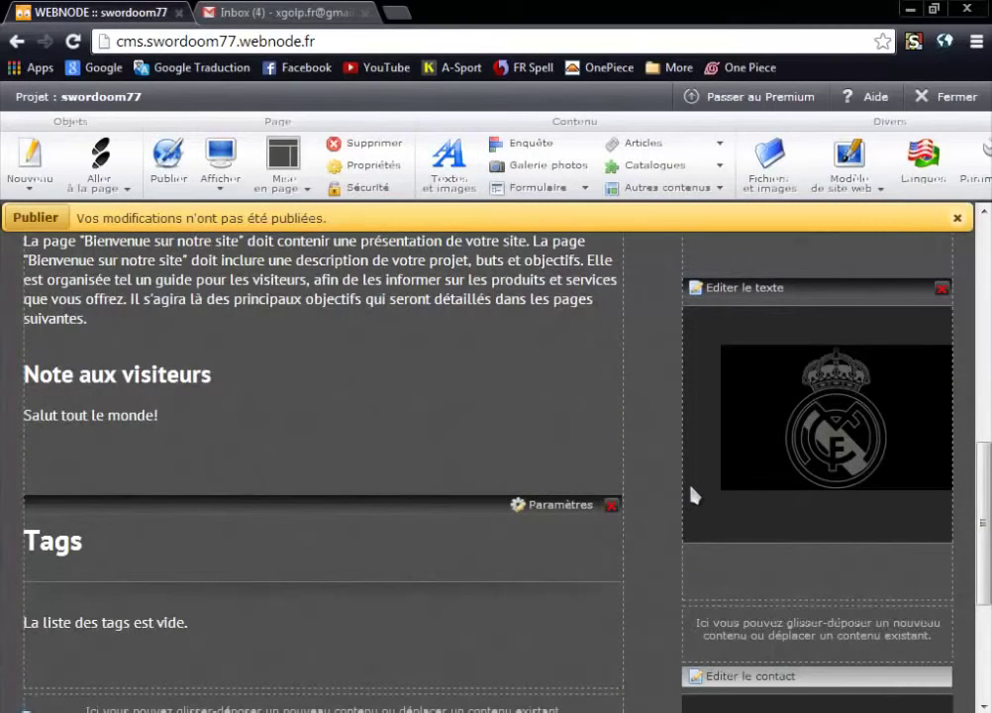
scroll(609, 461, "down", 2)
scroll(608, 456, "up", 4)
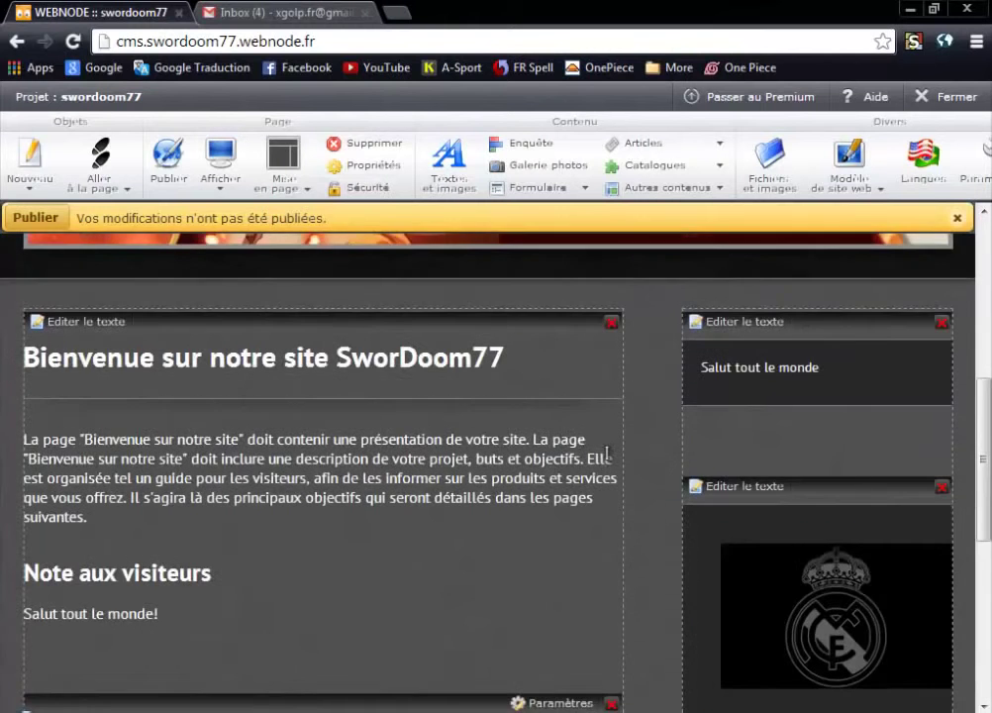
scroll(554, 436, "up", 2)
scroll(535, 414, "down", 1)
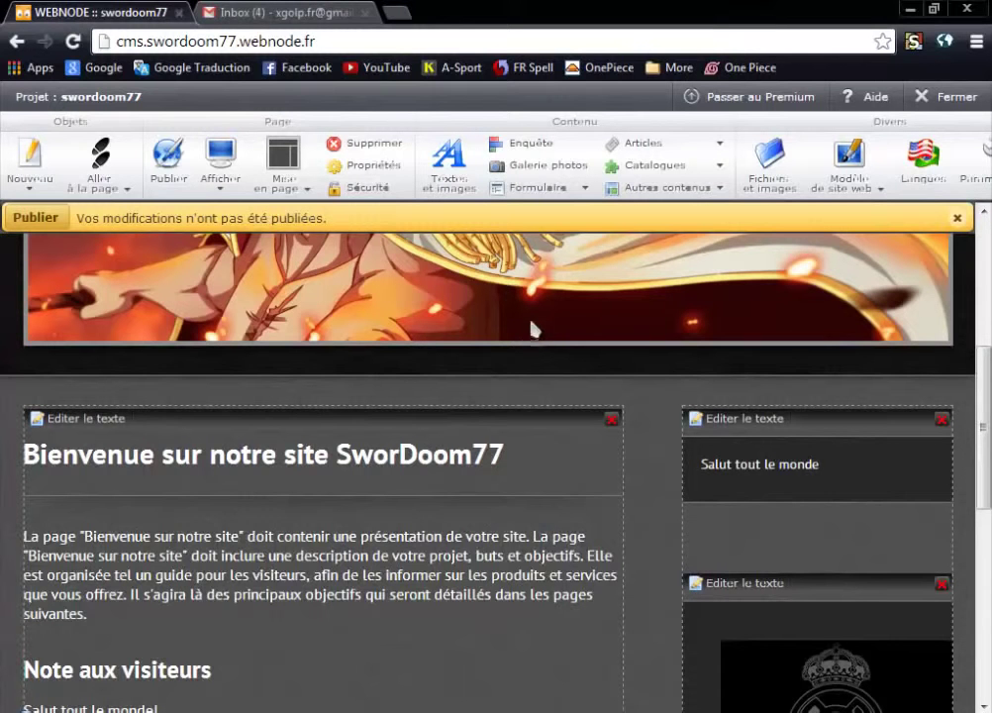
left_click(220, 192)
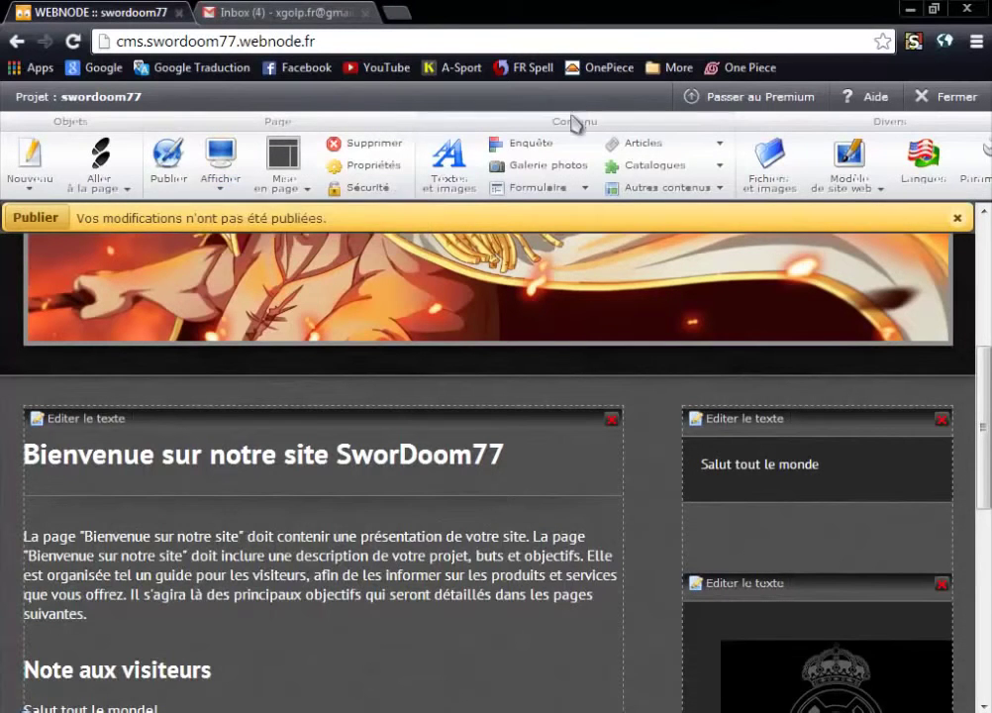
left_click(590, 194)
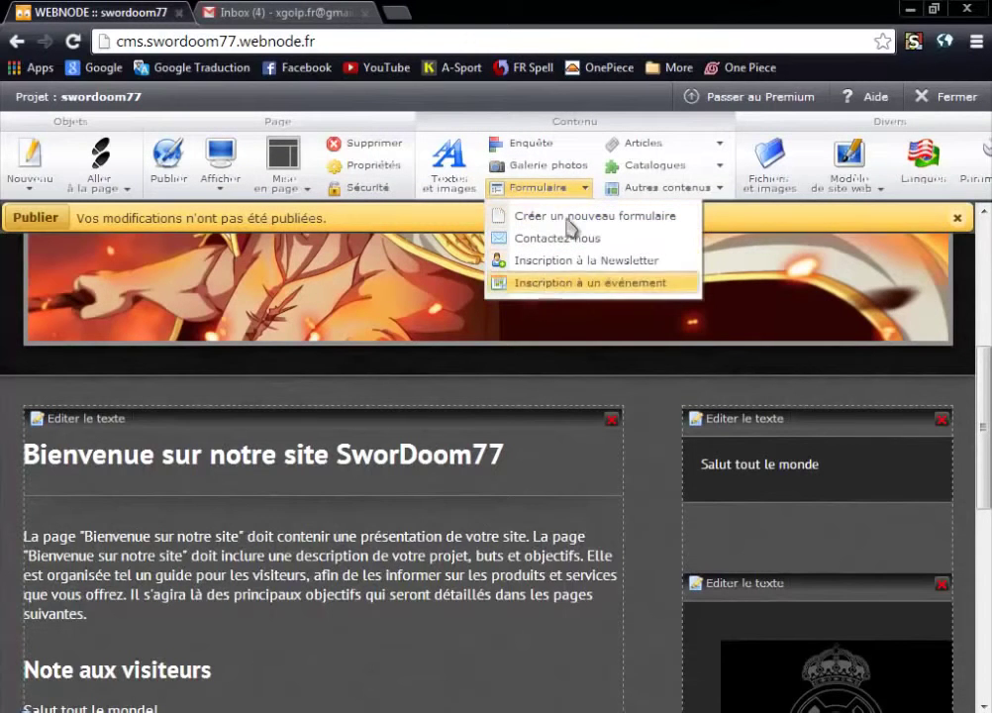
Drag 'Espace Facebook J'aime' from Autres contenus > Réseaux Sociaux onto the right column.
left_click(715, 191)
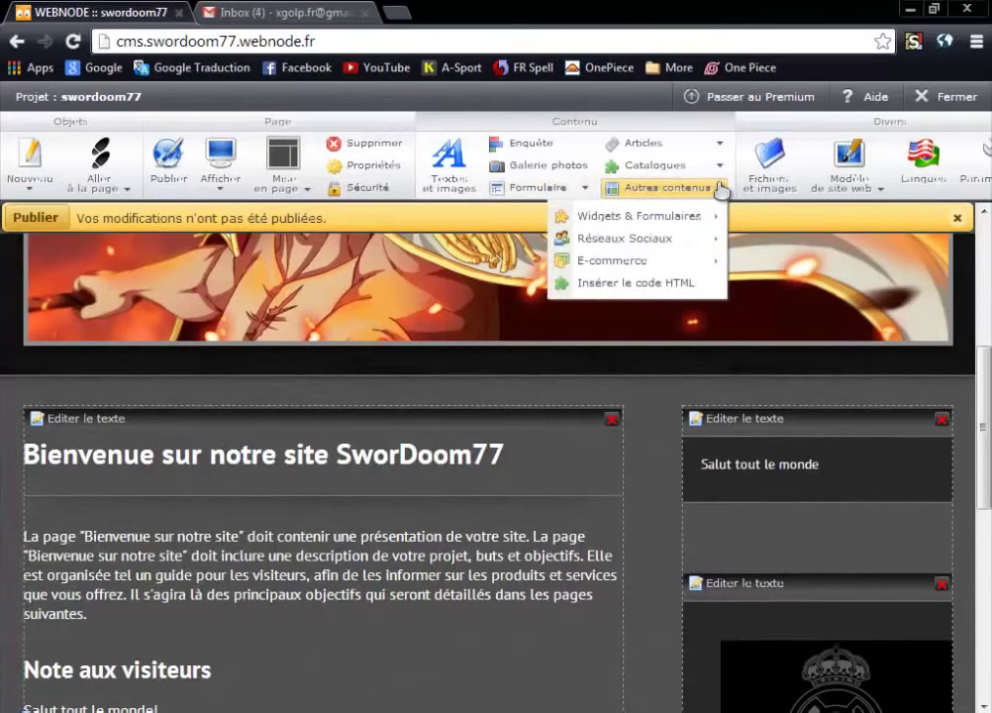
left_click(708, 218)
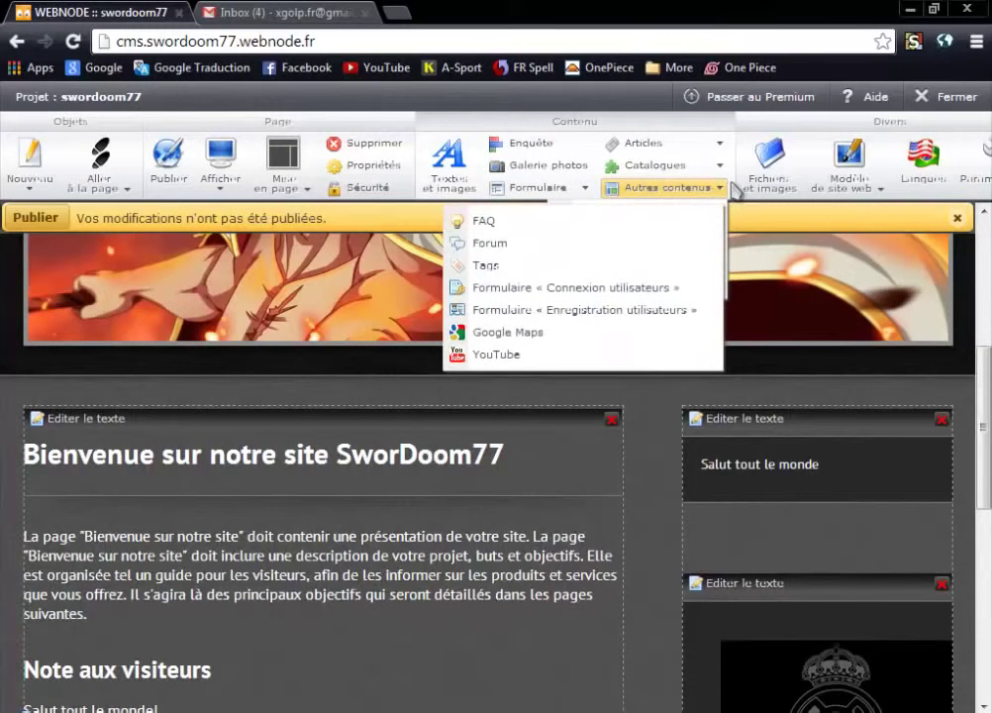
left_click(719, 190)
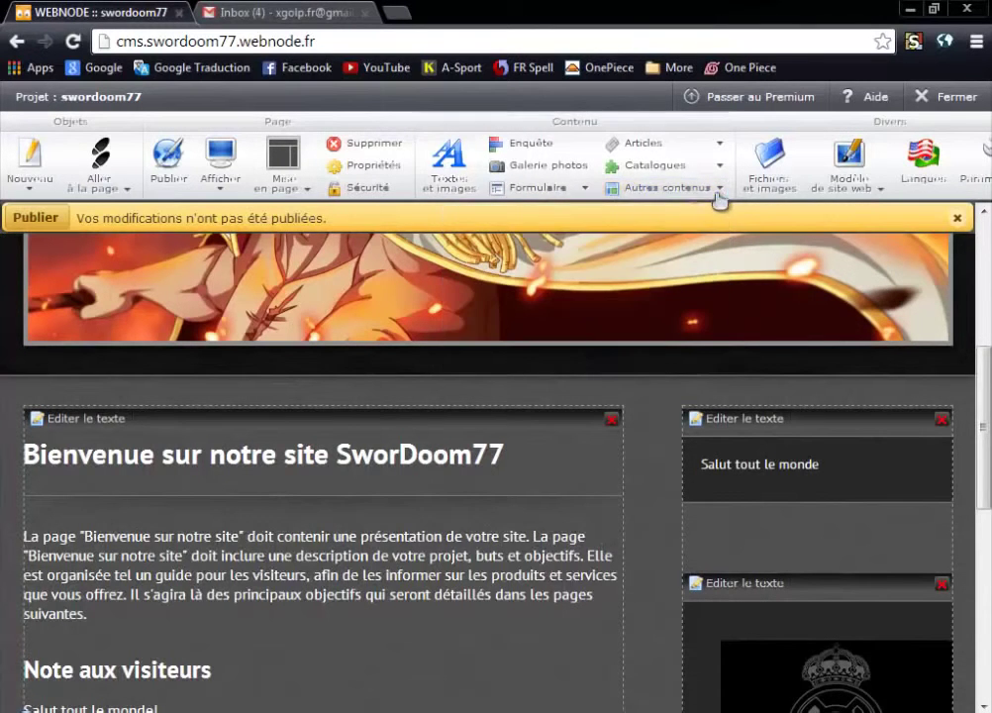
left_click(720, 191)
left_click(705, 216)
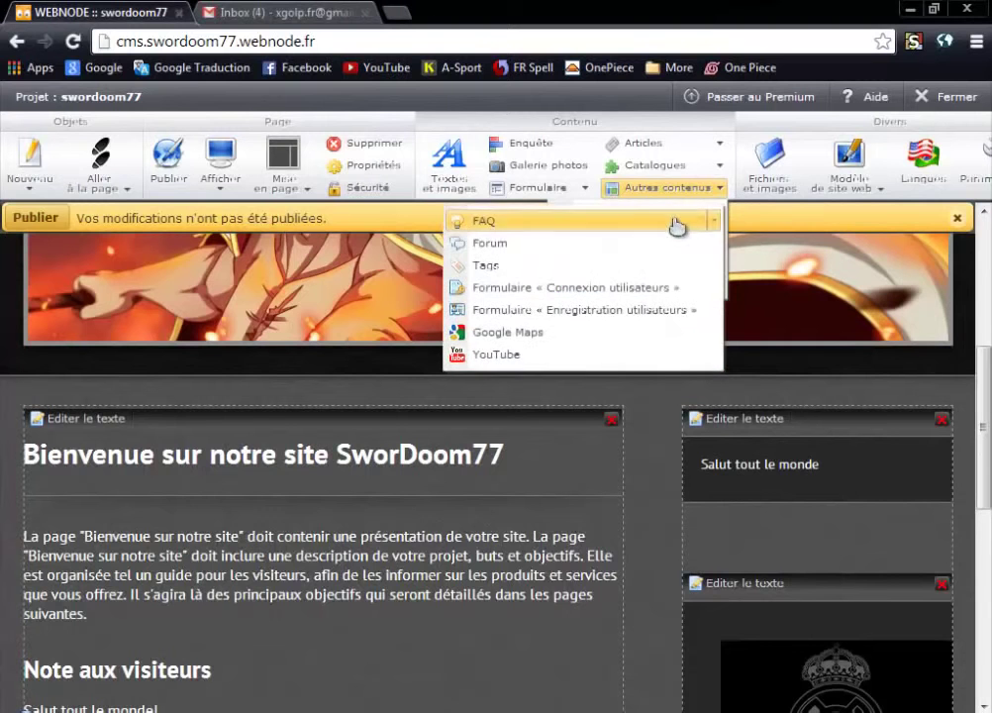
left_click(719, 188)
mouse_move(614, 242)
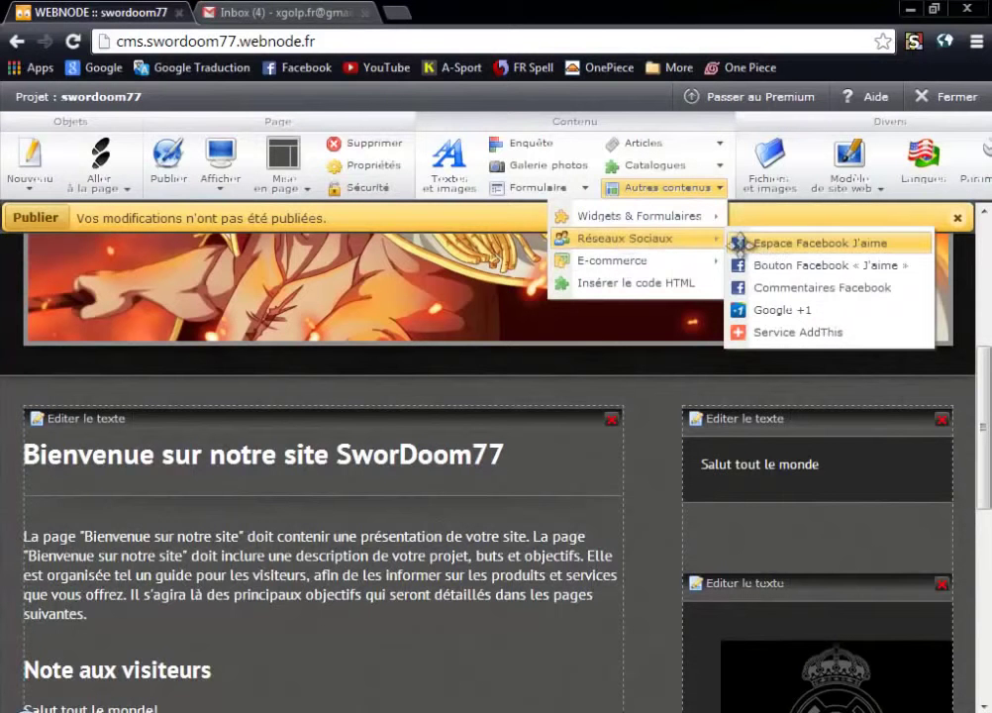
left_click_drag(759, 244, 753, 451)
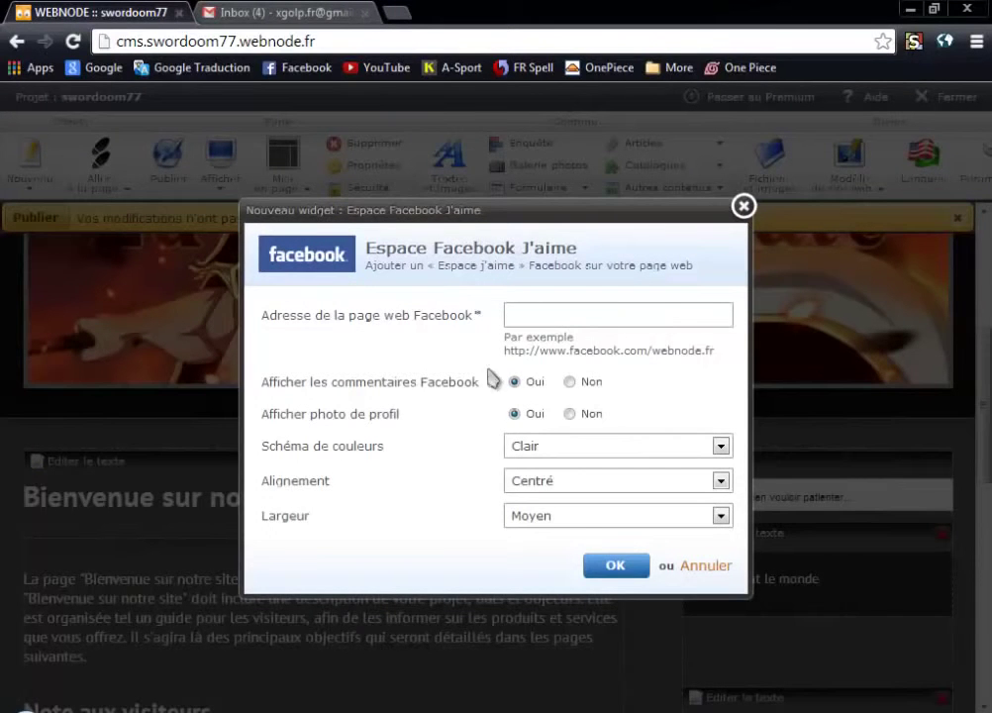
Toggle the Facebook comments option off and on, then cancel the Facebook Like widget.
left_click(571, 383)
left_click(530, 385)
left_click(699, 568)
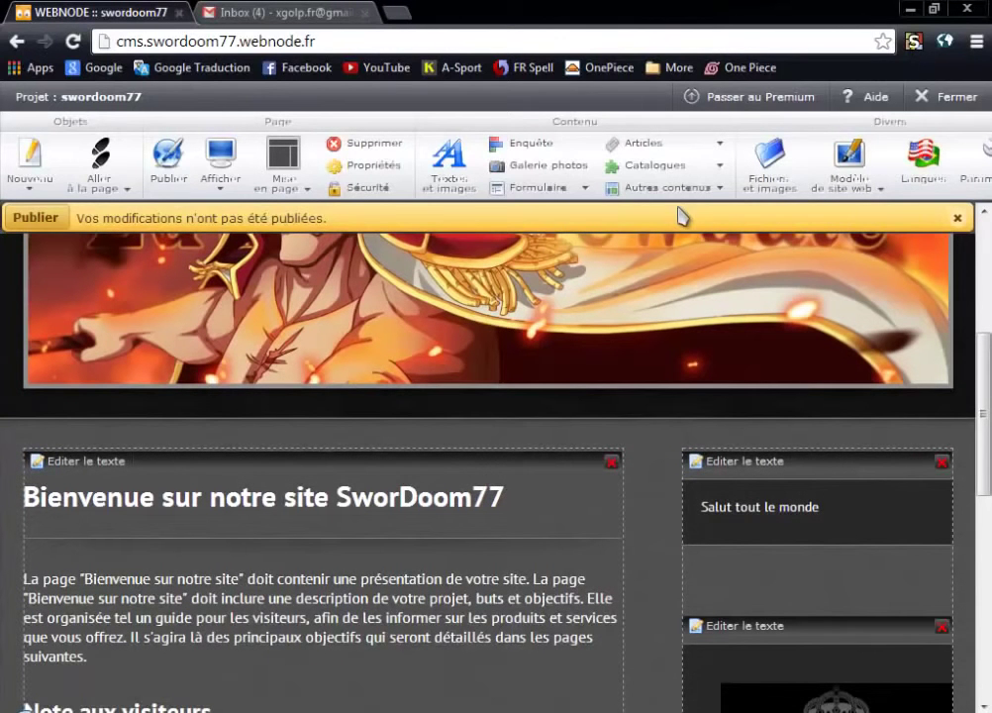
Look over the Catalogues and Articles options, then go to the Contactez nous page.
left_click(720, 166)
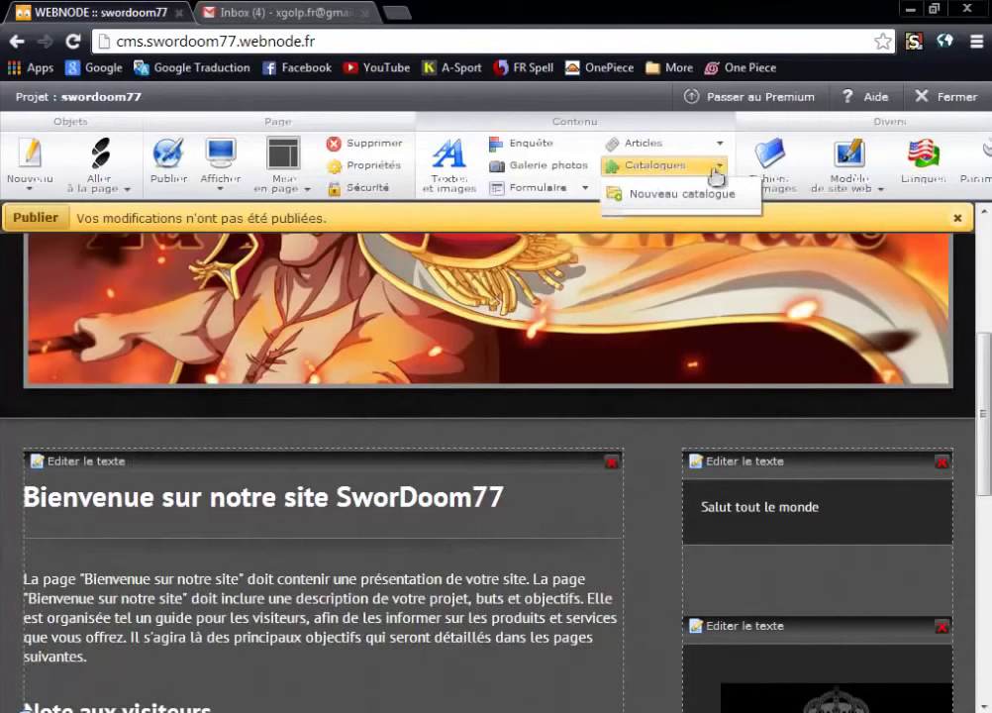
left_click(713, 145)
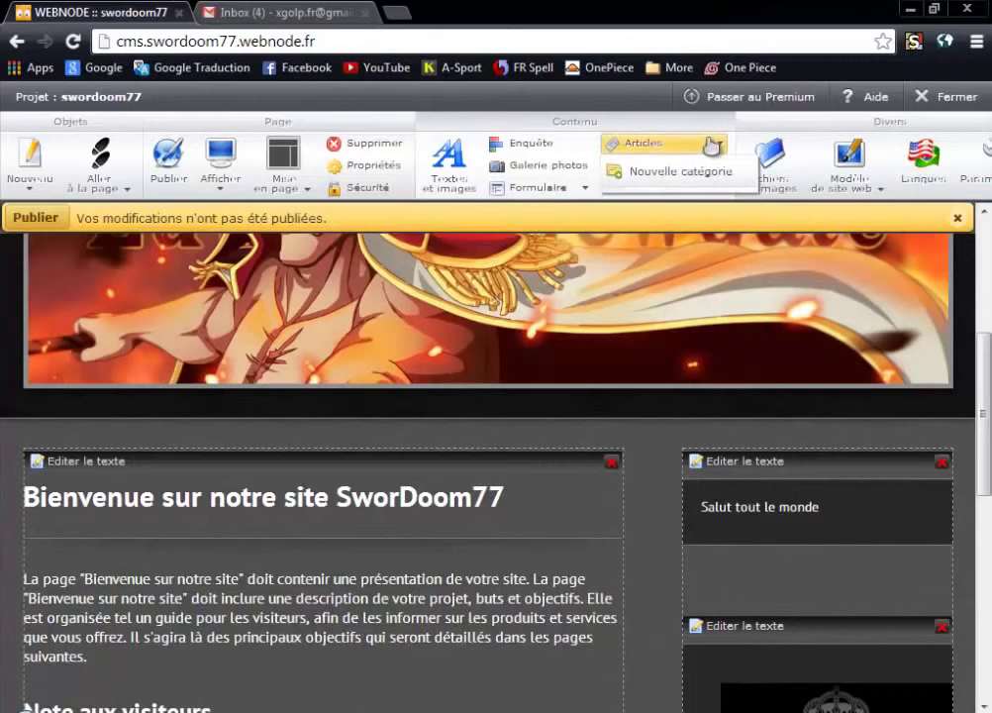
scroll(439, 562, "down", 8)
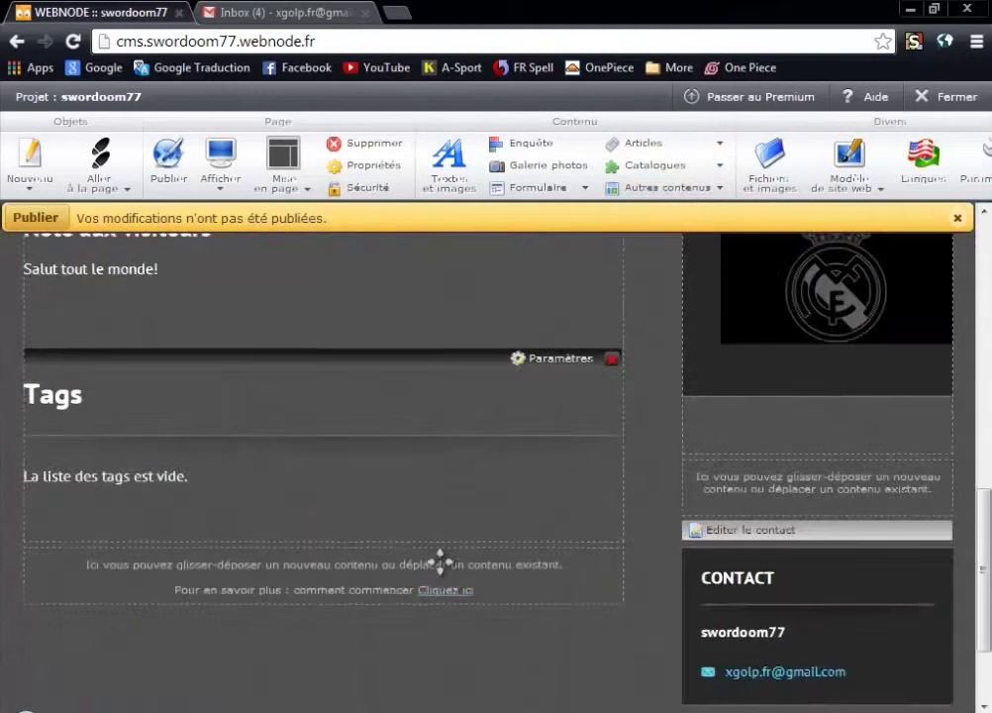
scroll(443, 569, "up", 12)
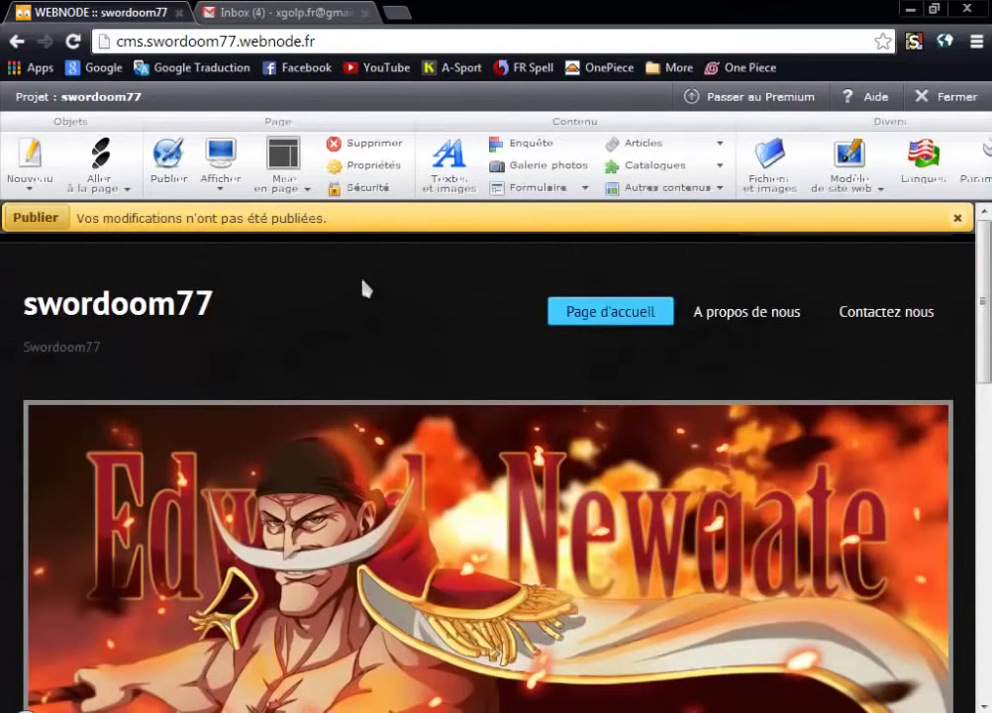
left_click(886, 322)
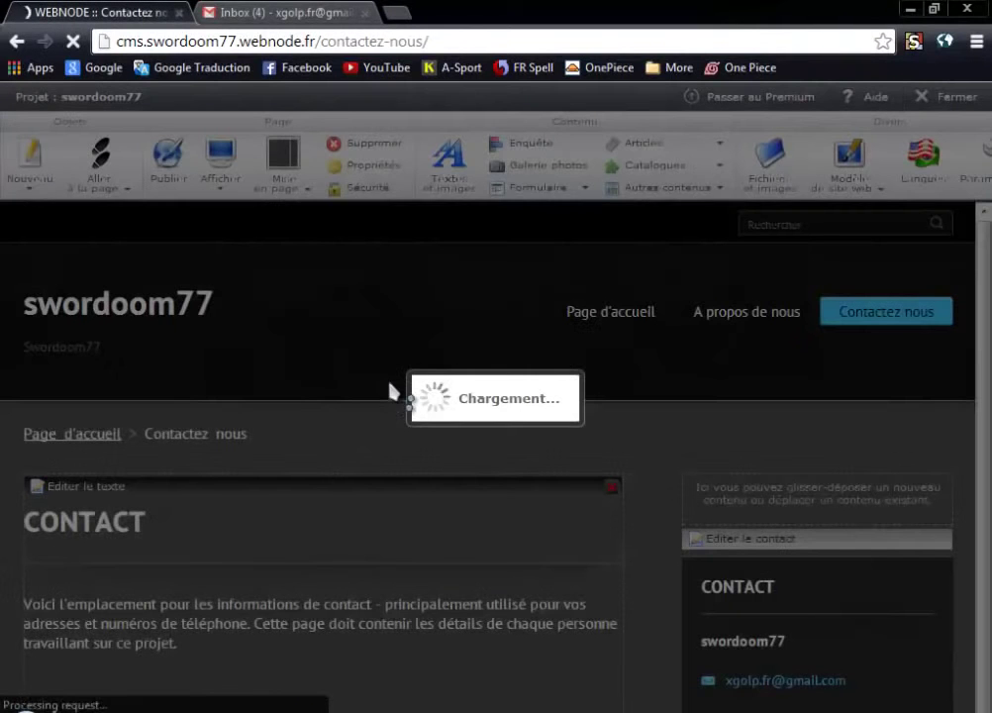
Scroll through the Contactez nous page and its CONTACT text block.
scroll(376, 387, "down", 4)
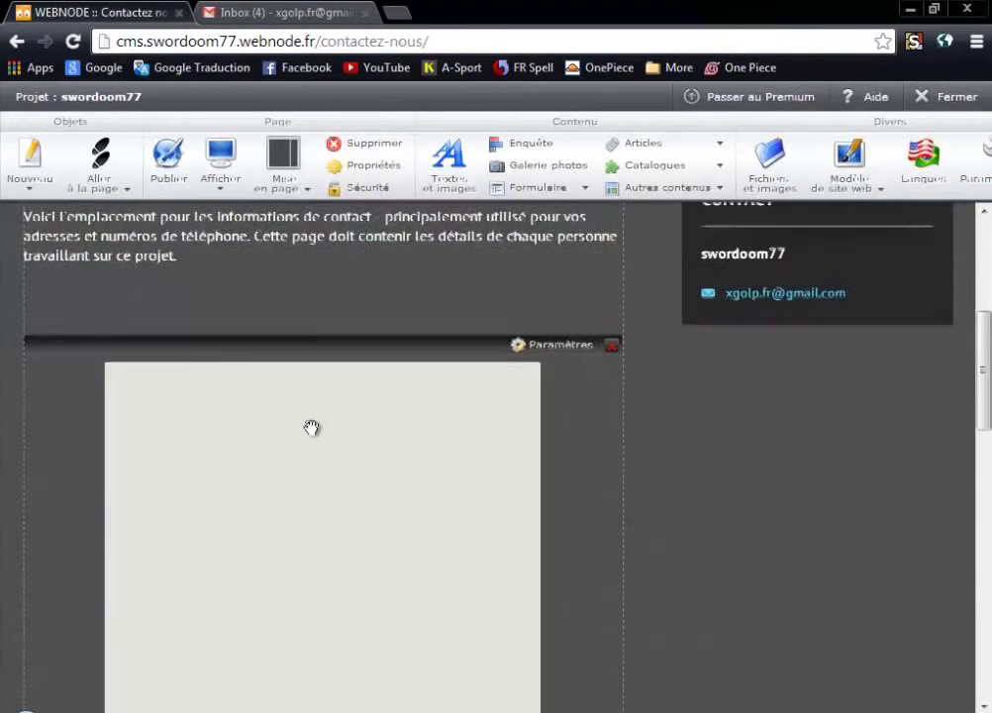
scroll(164, 433, "up", 2)
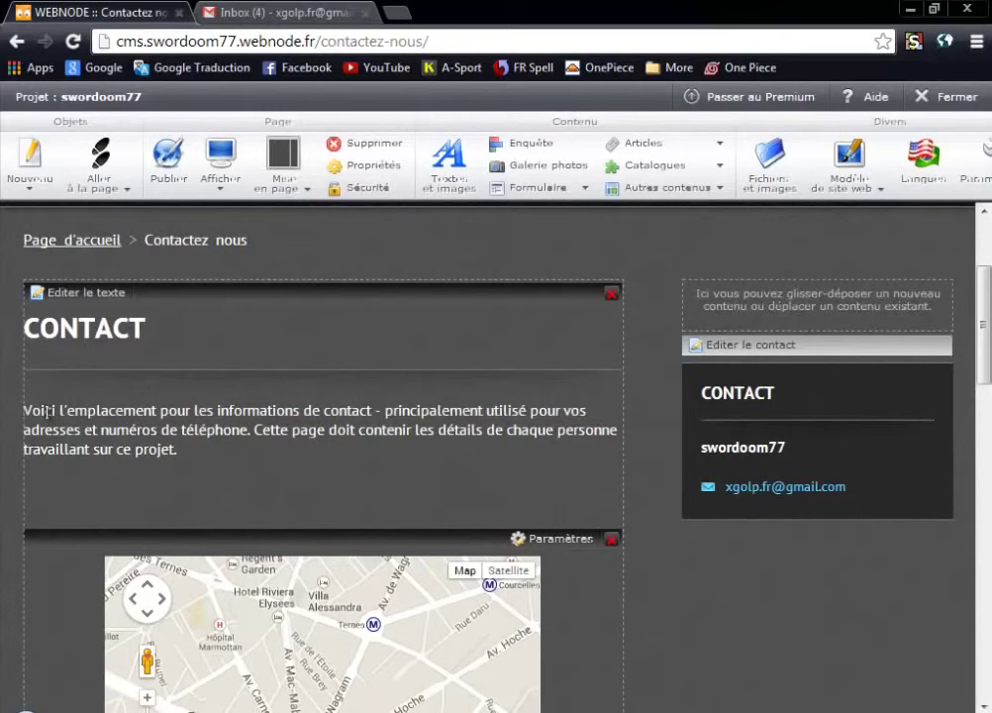
left_click_drag(114, 410, 127, 410)
left_click(239, 409)
scroll(129, 424, "down", 1)
scroll(158, 411, "up", 1)
scroll(246, 416, "down", 4)
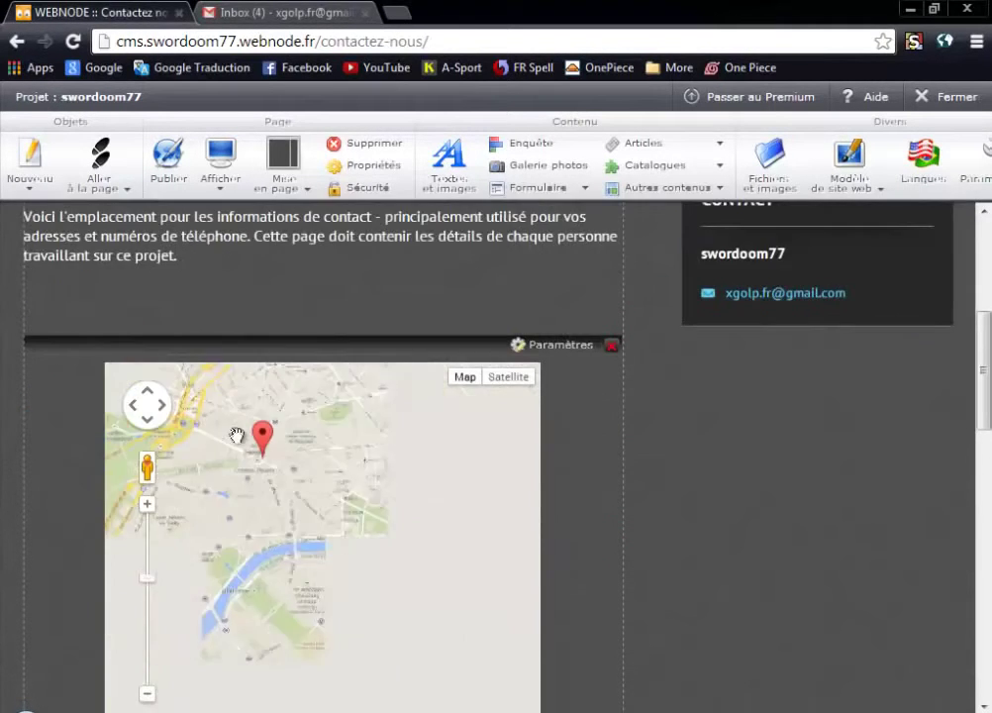
scroll(601, 551, "down", 4)
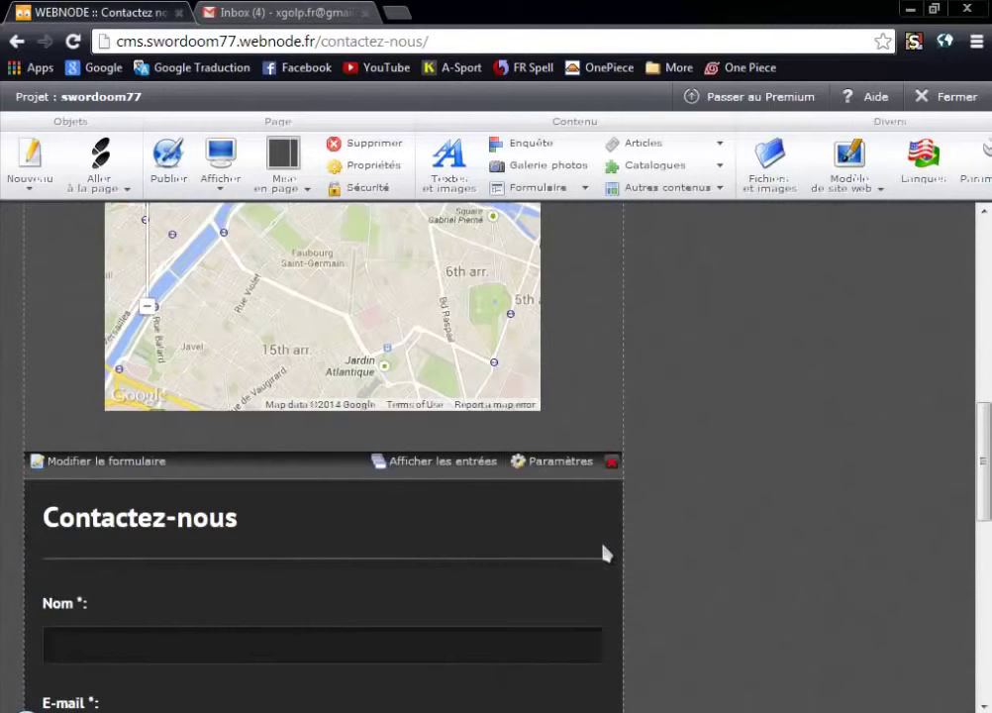
scroll(634, 560, "down", 5)
scroll(525, 535, "up", 3)
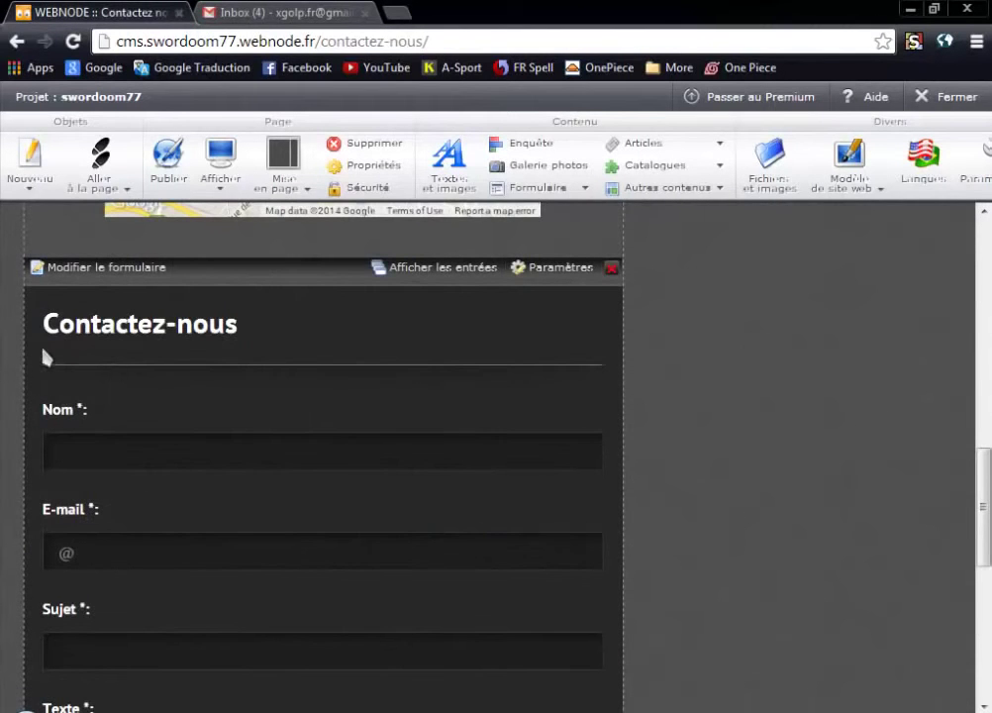
Inspect the Contactez-nous form heading and the contact e-mail further down the page.
left_click_drag(42, 323, 291, 327)
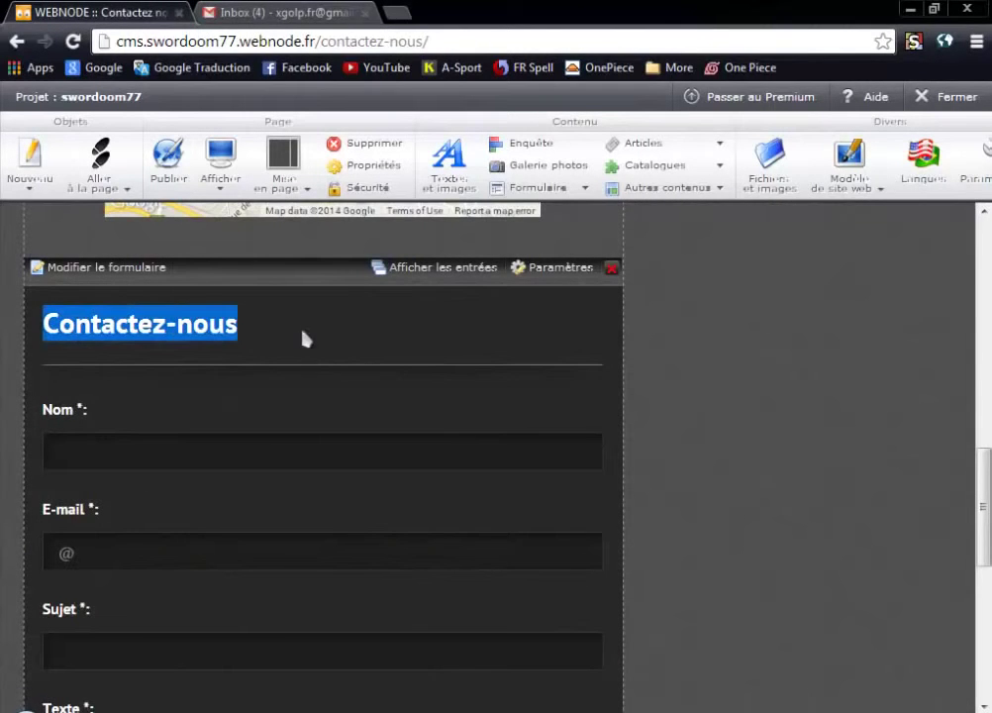
scroll(179, 352, "down", 5)
scroll(213, 423, "down", 1)
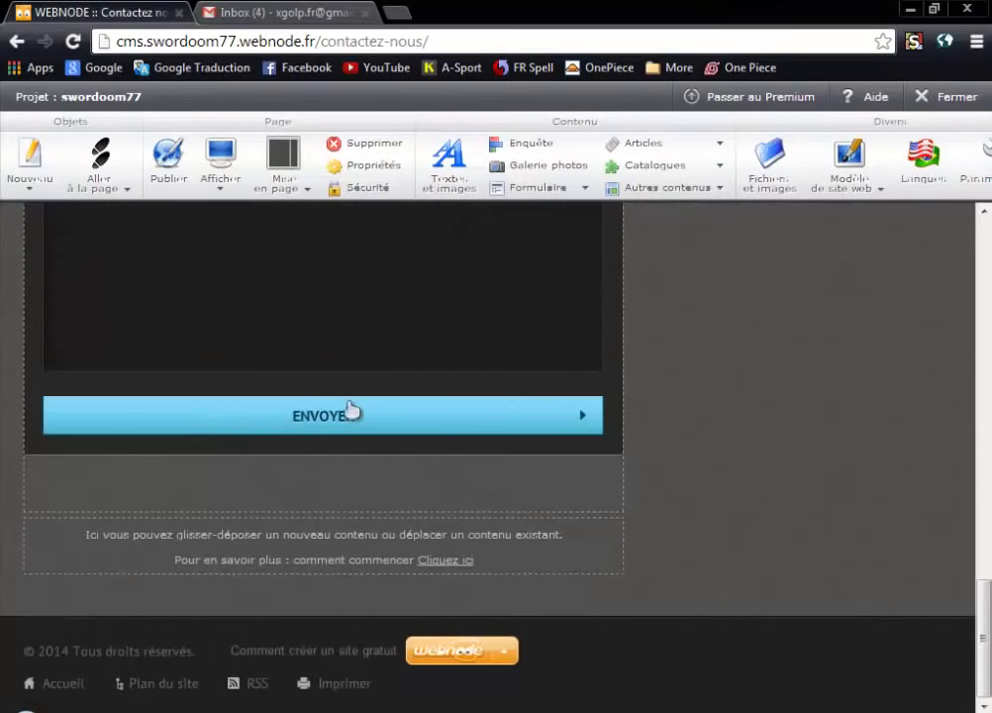
scroll(729, 405, "up", 14)
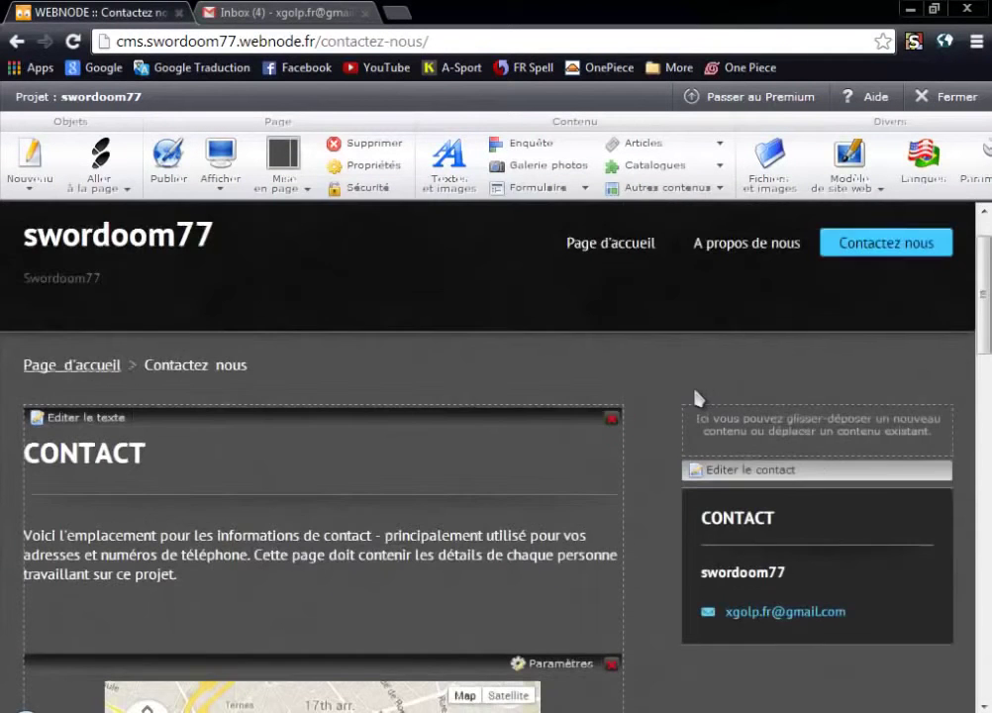
scroll(694, 397, "down", 2)
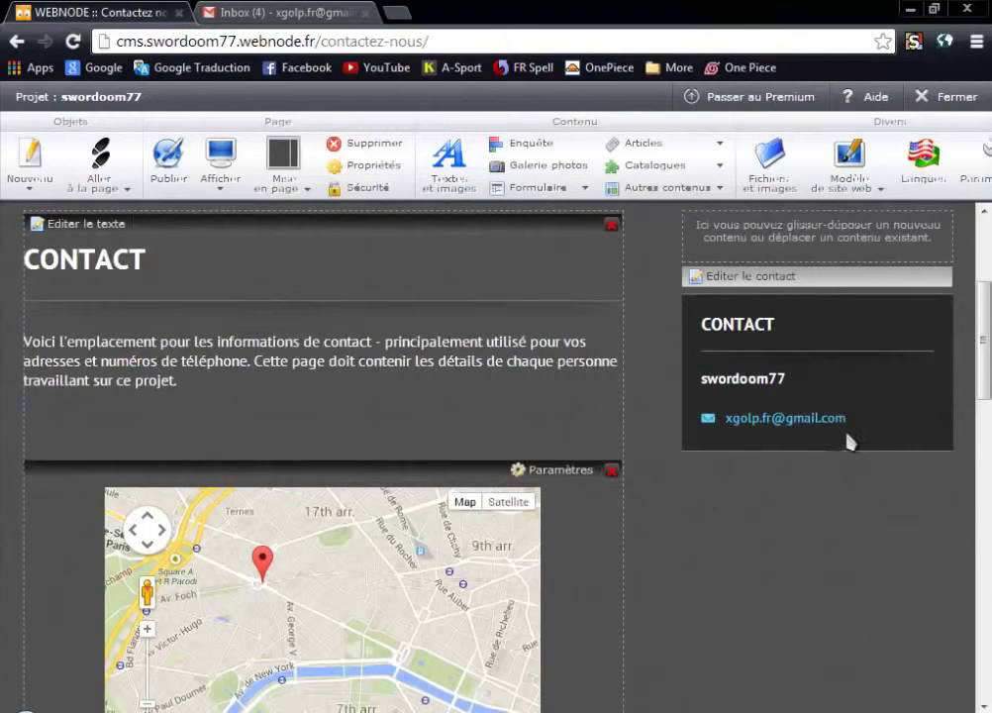
left_click_drag(848, 418, 705, 418)
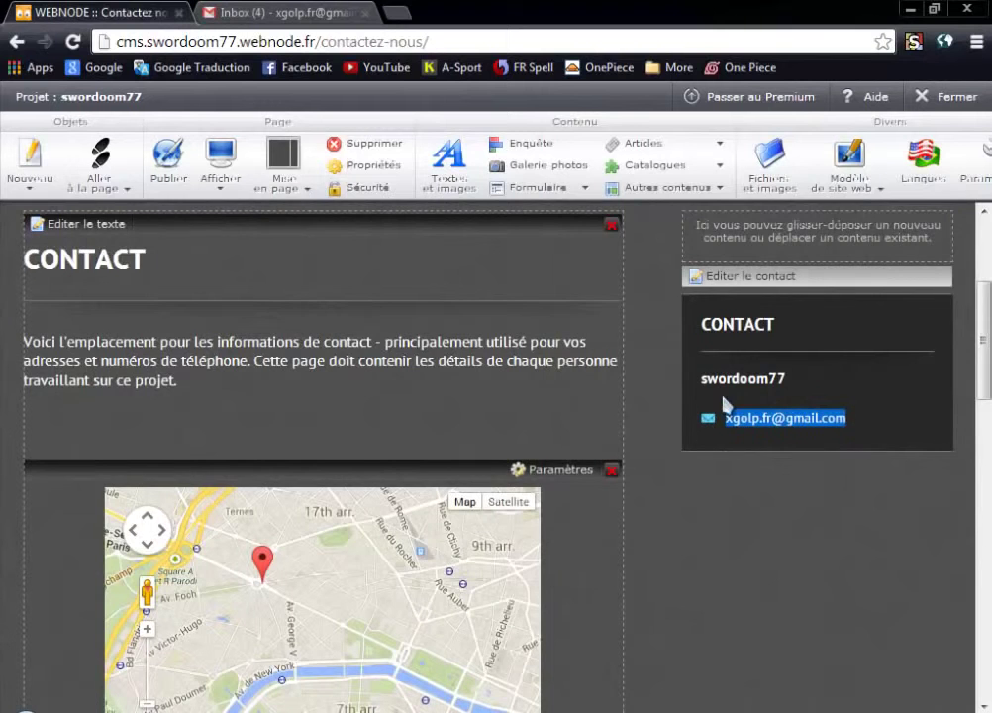
left_click(536, 441)
scroll(578, 408, "up", 3)
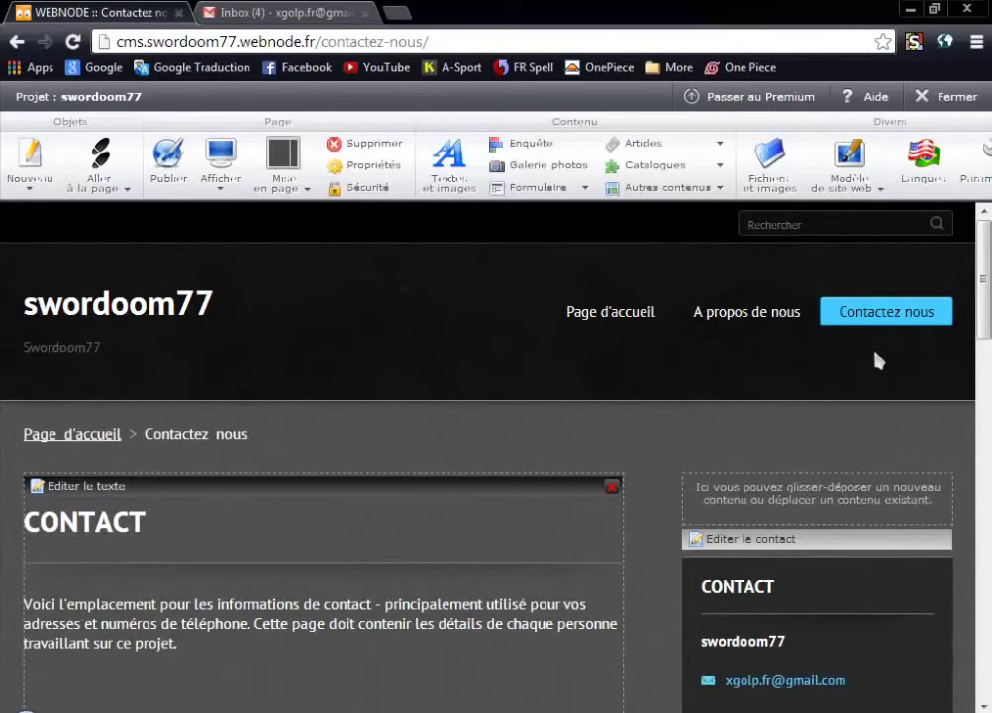
Create a blank page titled 'des vidéos' under Page d'accueil via Nouveau > Page.
left_click(124, 198)
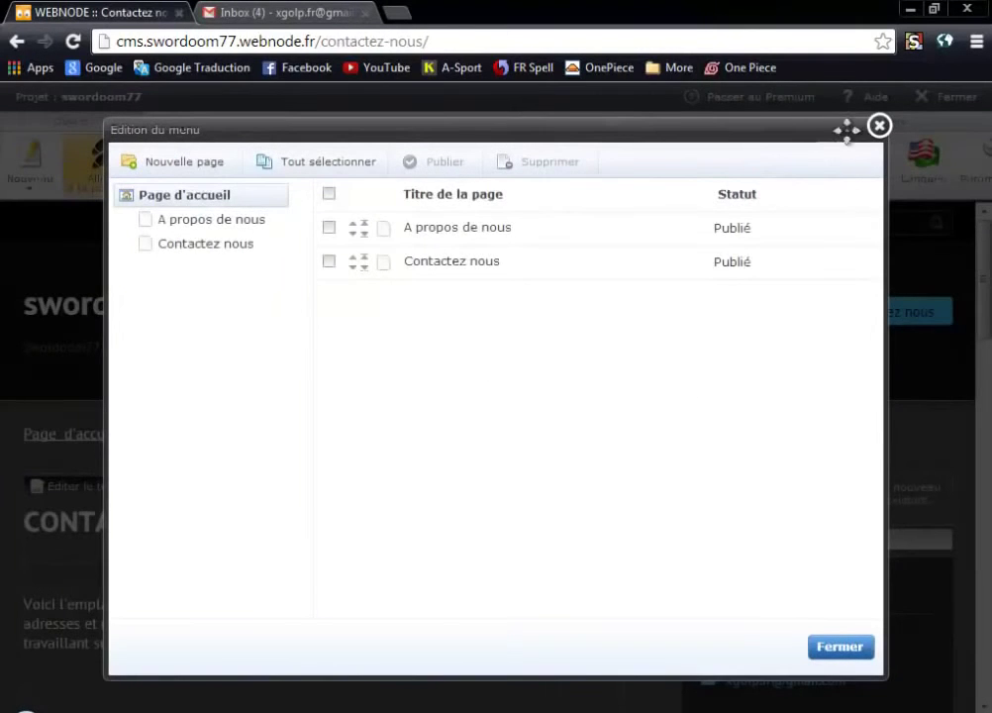
left_click(879, 126)
left_click(32, 196)
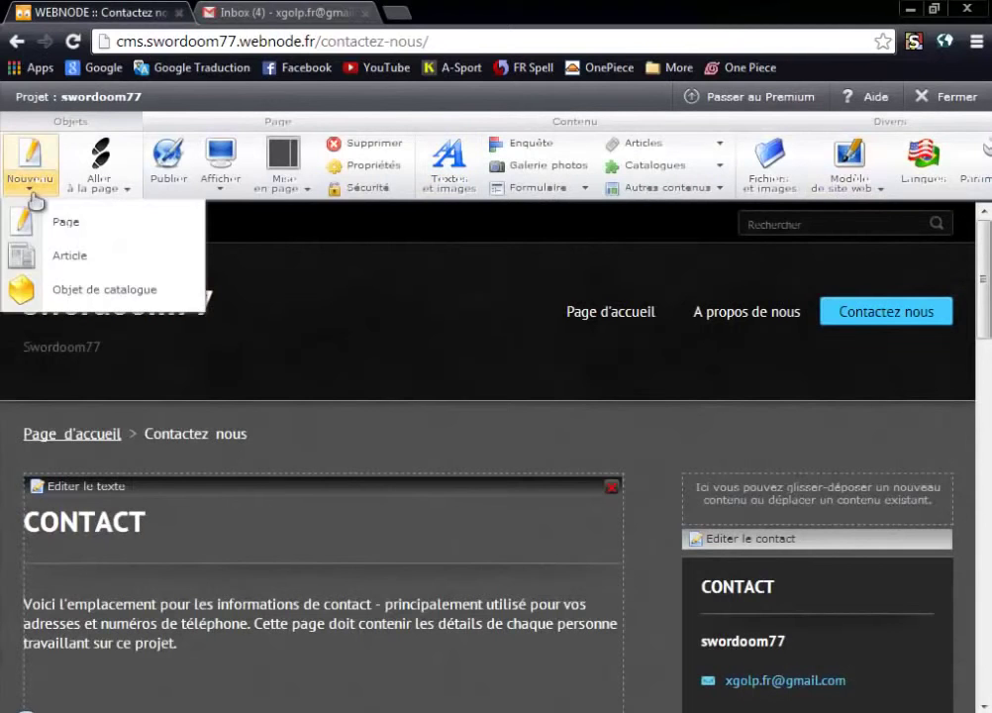
left_click(33, 188)
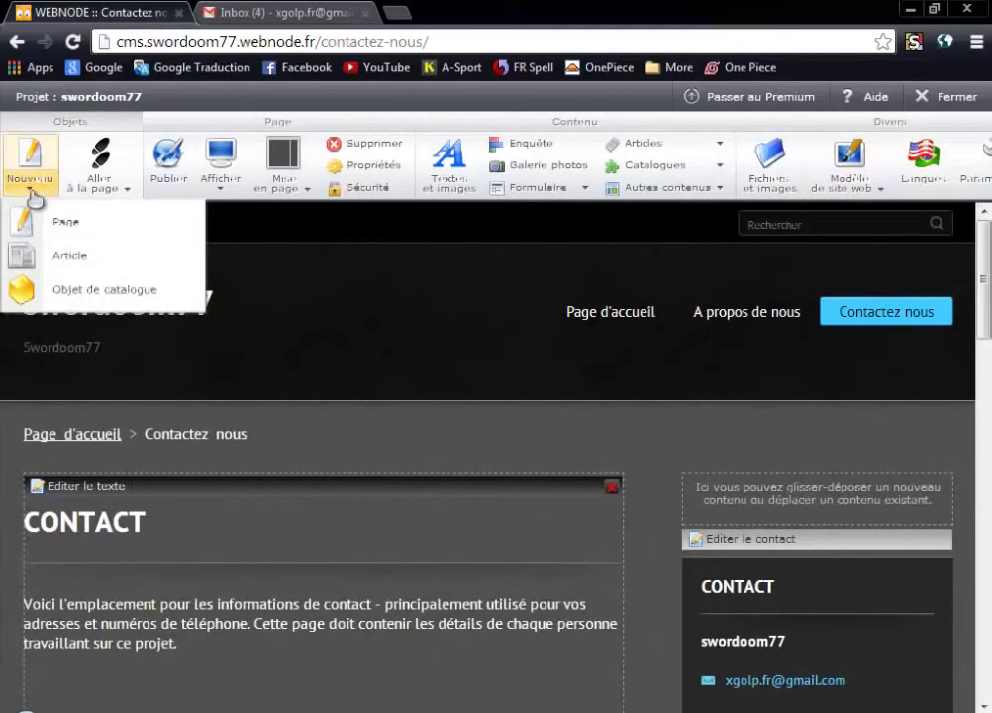
left_click(66, 226)
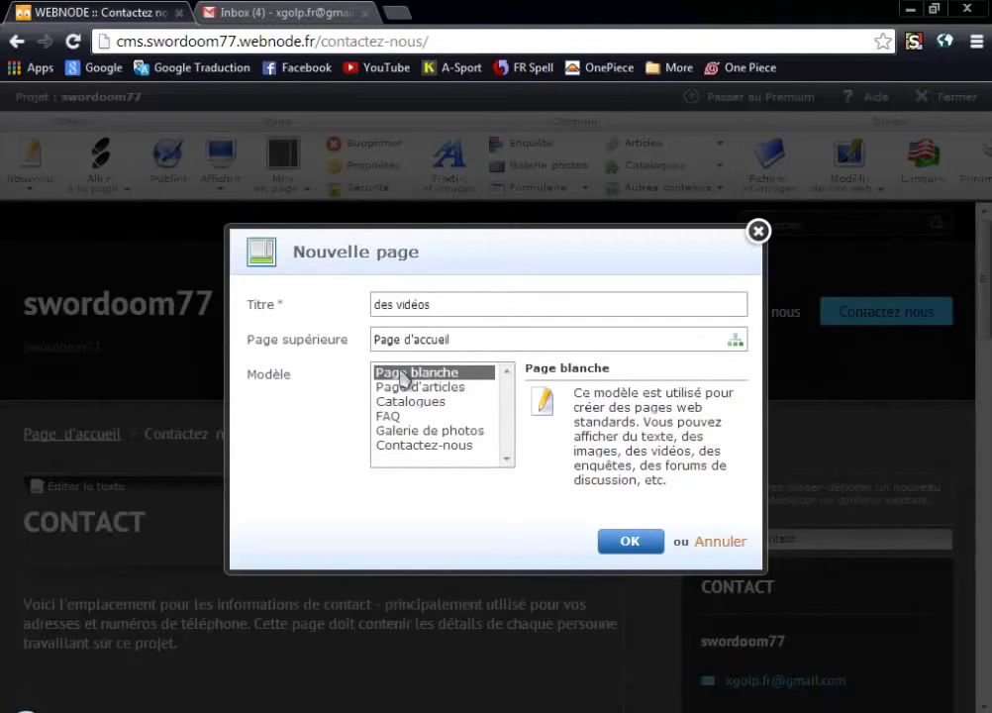
left_click(631, 541)
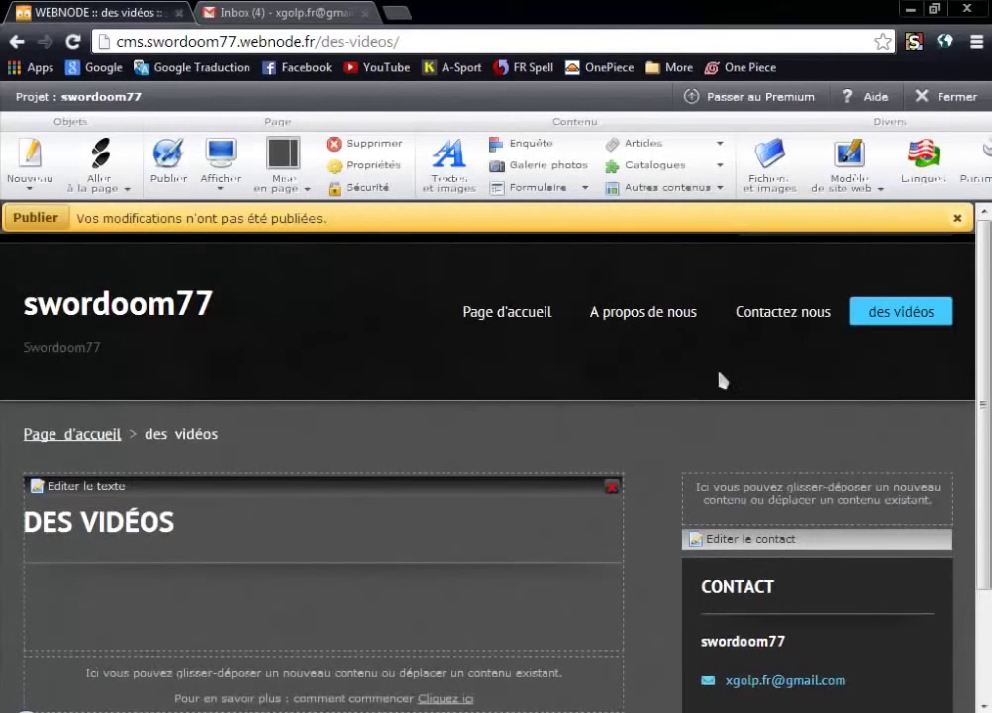
View the new des vidéos page, then return to the Page d'accueil in the editor.
left_click(899, 313)
scroll(298, 387, "down", 2)
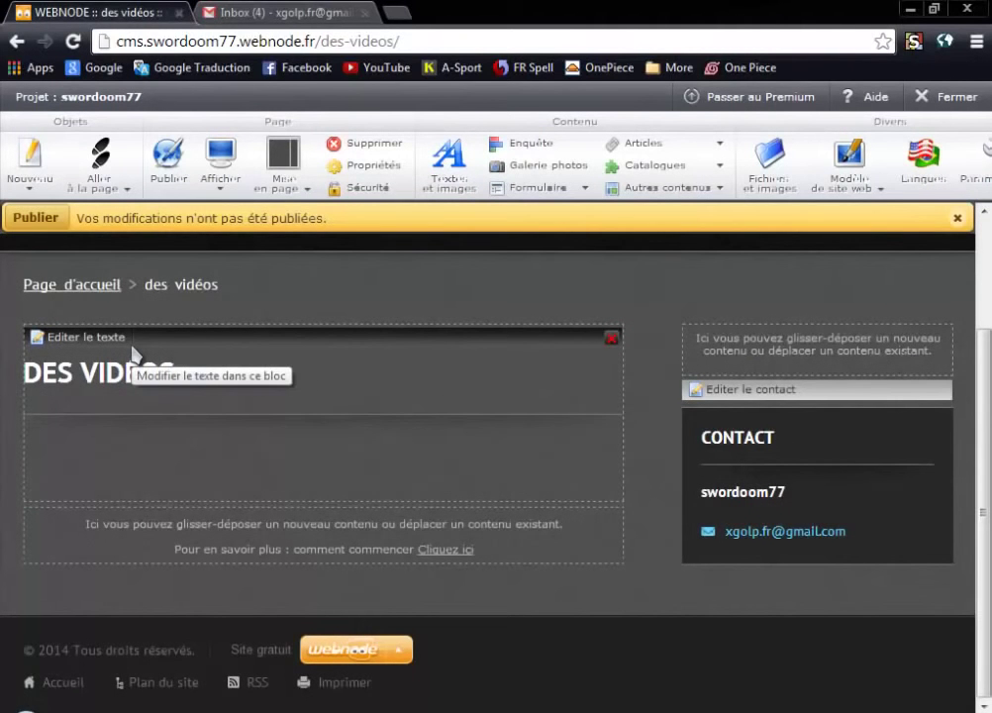
scroll(466, 468, "up", 2)
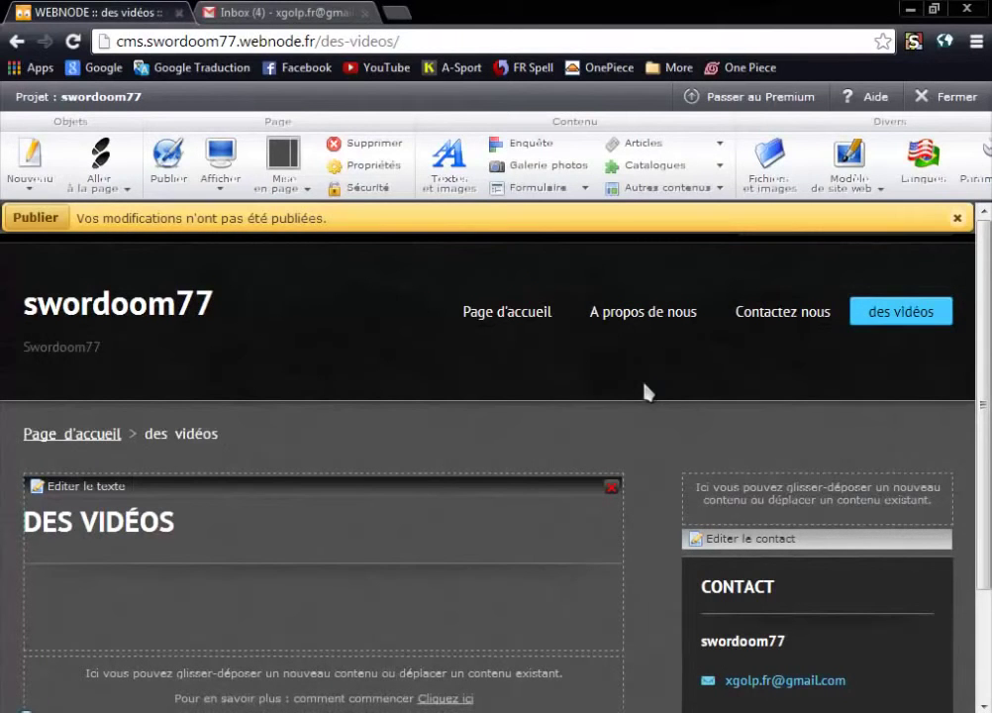
scroll(644, 362, "down", 2)
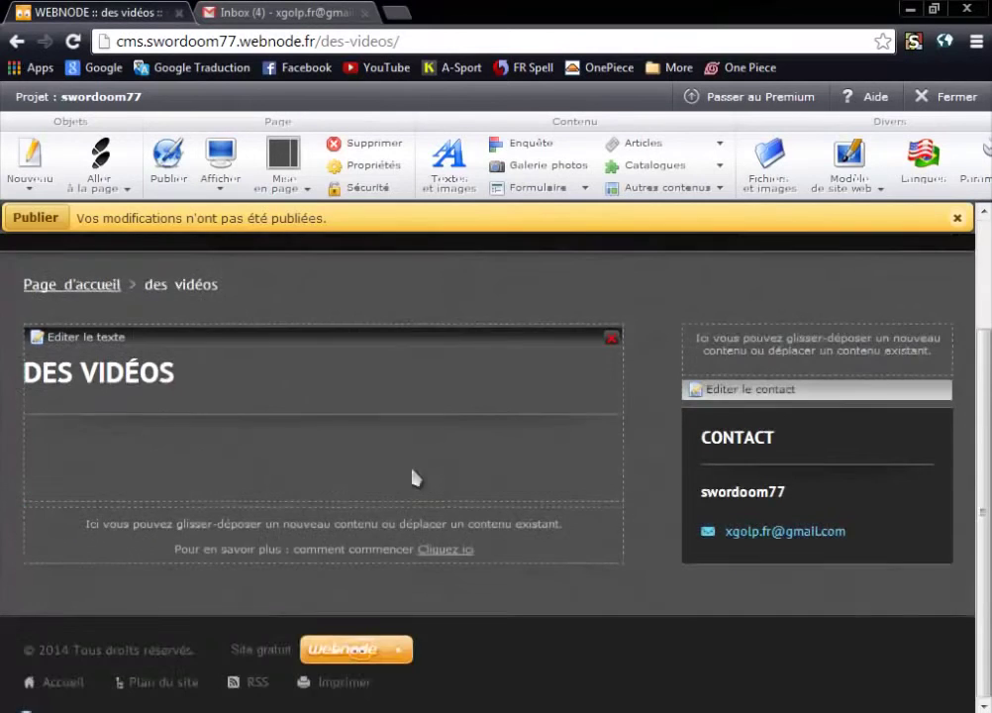
scroll(595, 356, "up", 2)
left_click(538, 317)
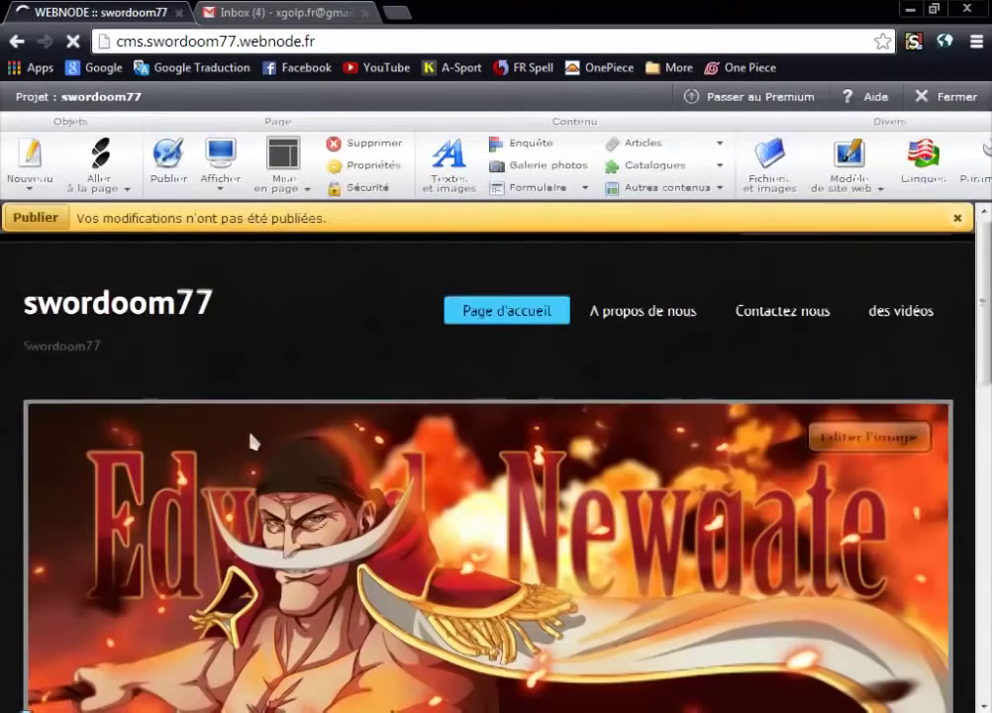
scroll(297, 456, "down", 10)
scroll(354, 470, "up", 3)
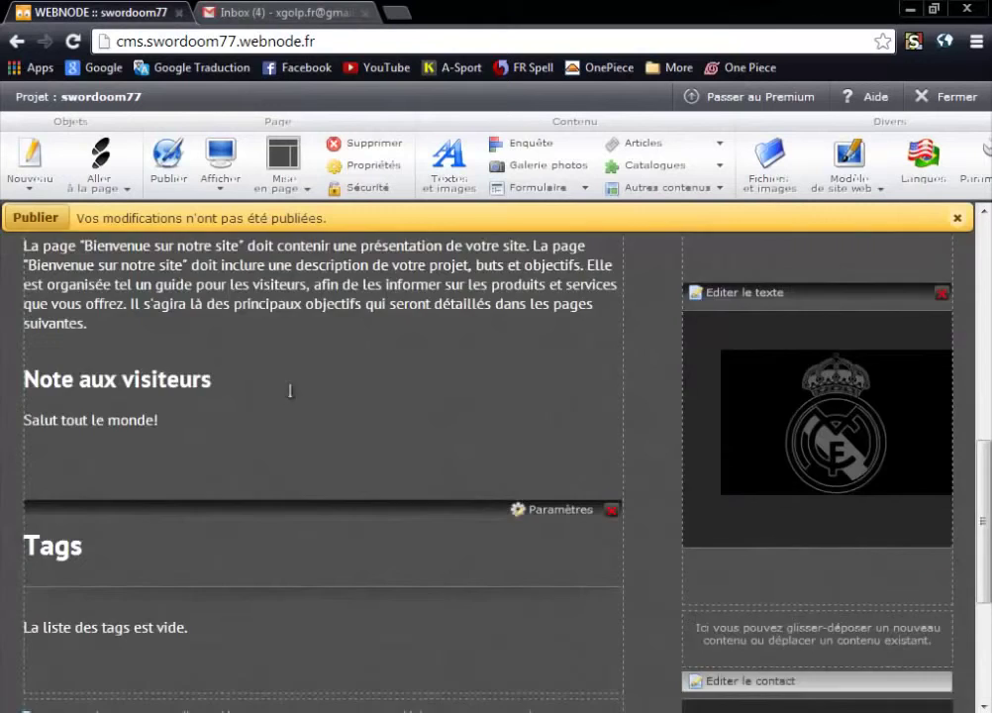
scroll(290, 391, "up", 5)
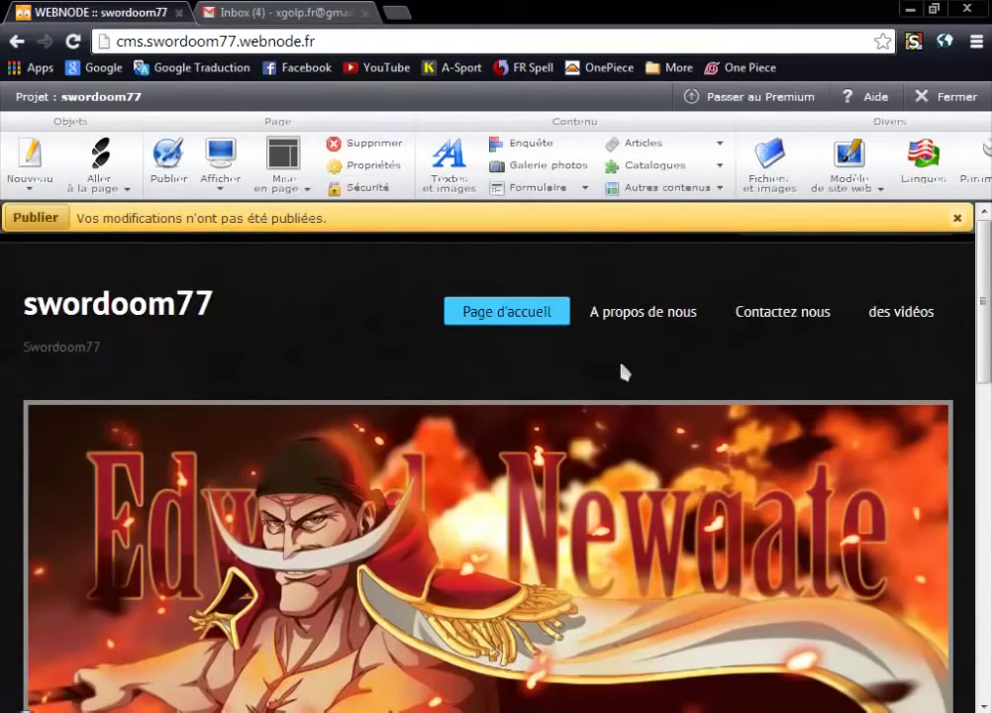
mouse_move(516, 279)
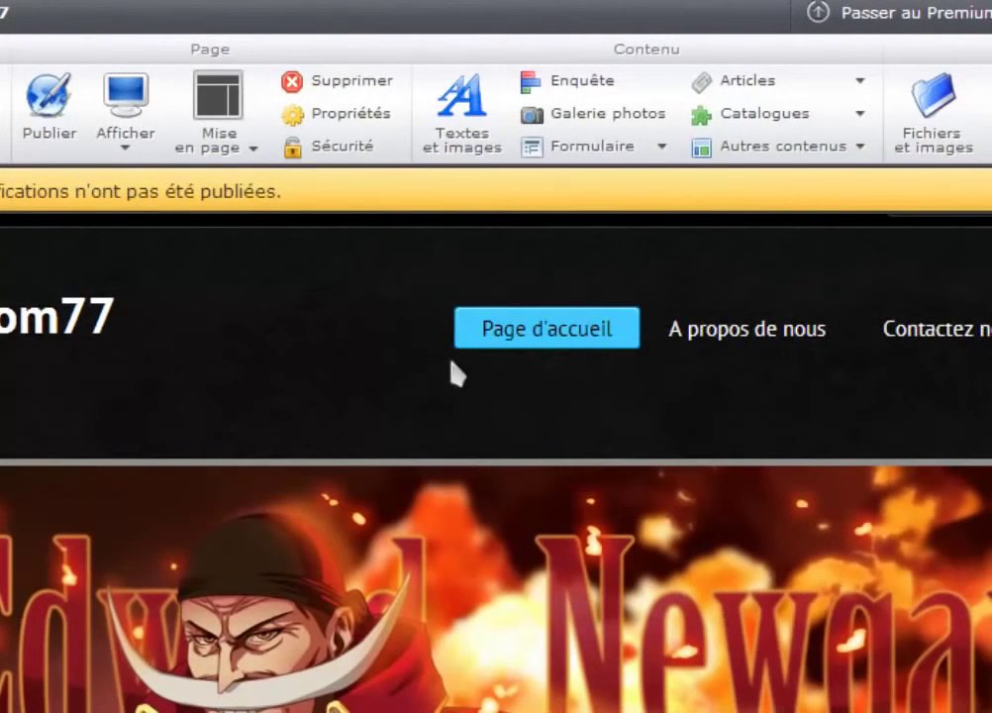
In Editer le menu, move 'des vidéos' to sit right after 'A propos de nous'.
mouse_move(434, 294)
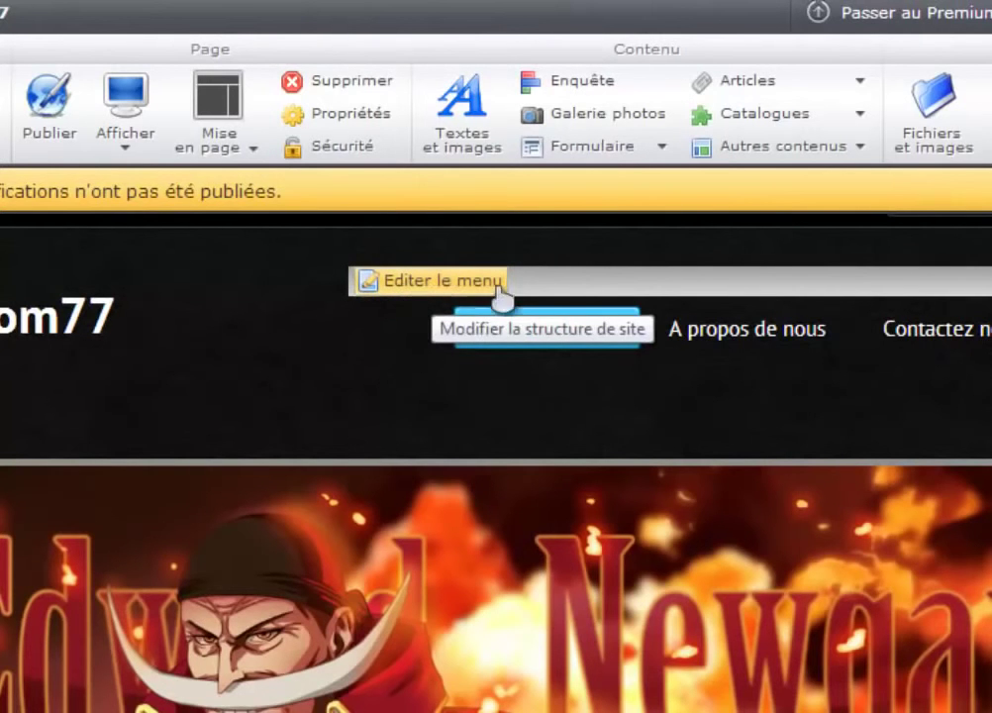
left_click(416, 287)
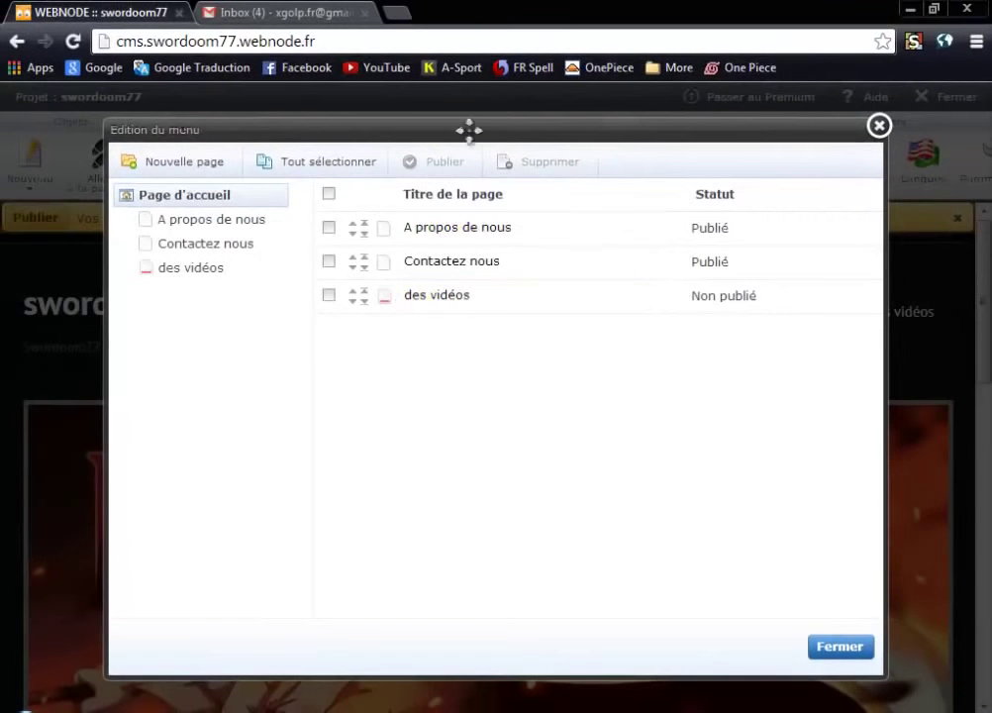
left_click_drag(470, 130, 440, 239)
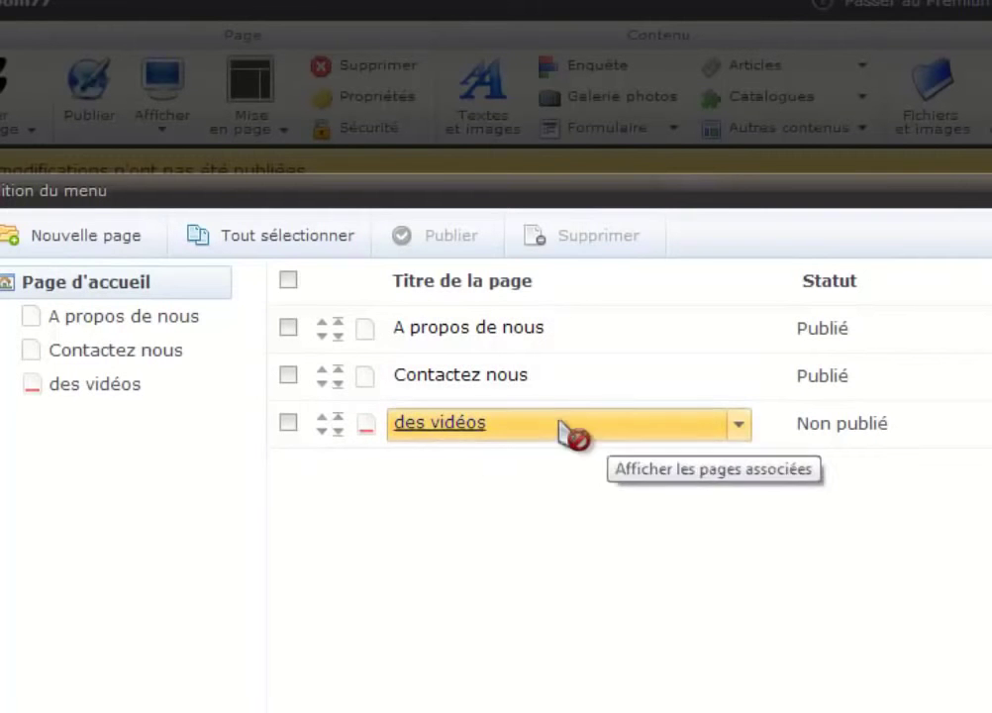
left_click_drag(561, 422, 365, 355)
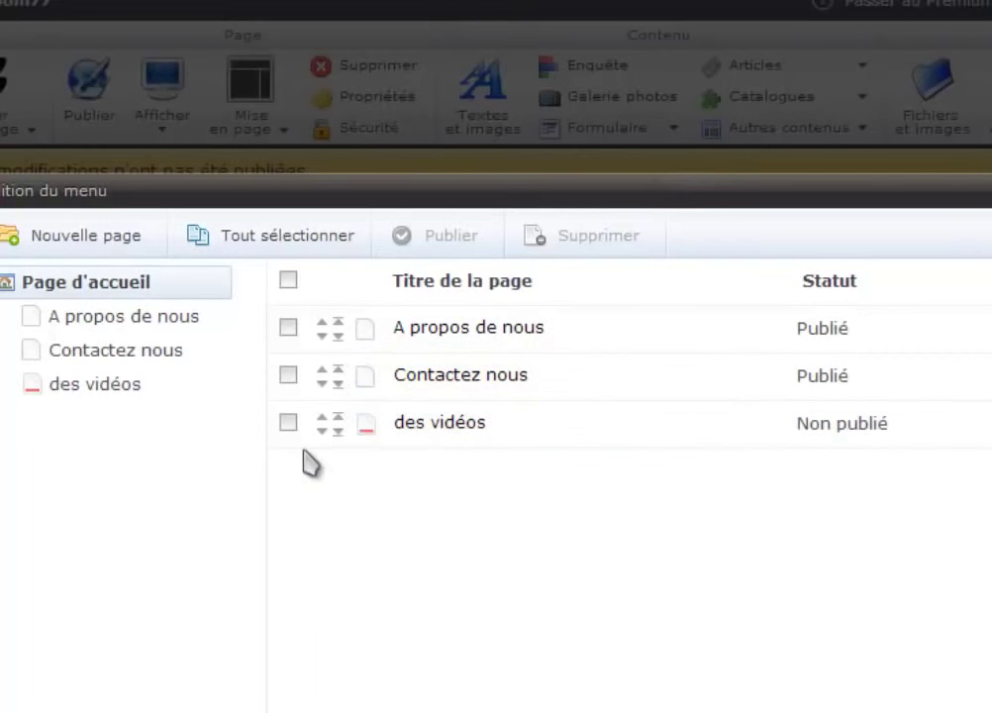
left_click(338, 416)
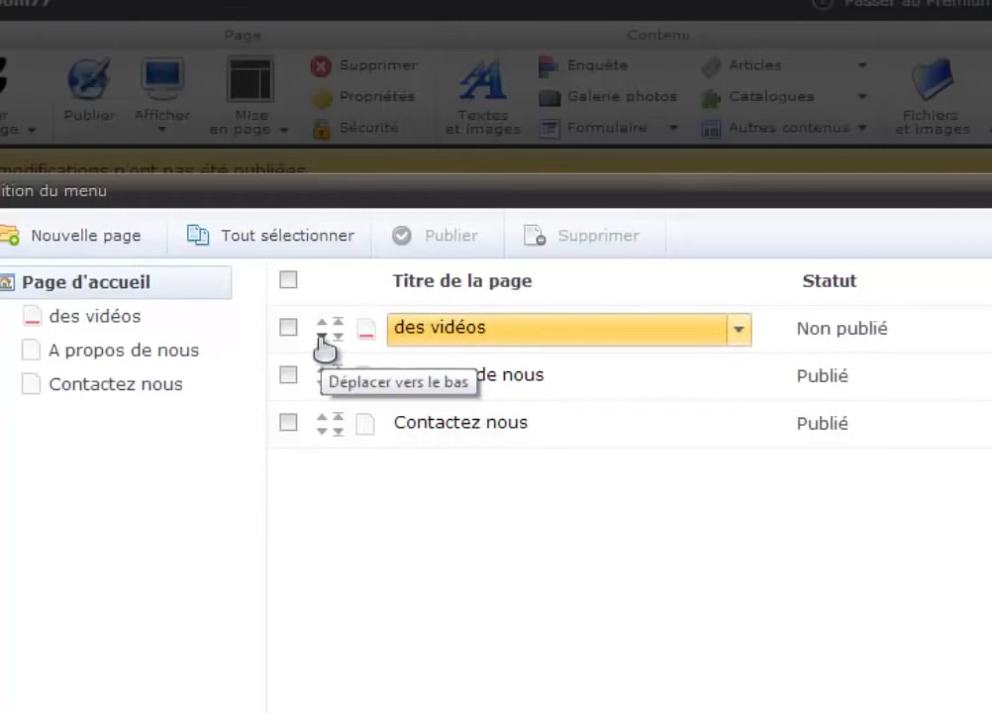
left_click(321, 338)
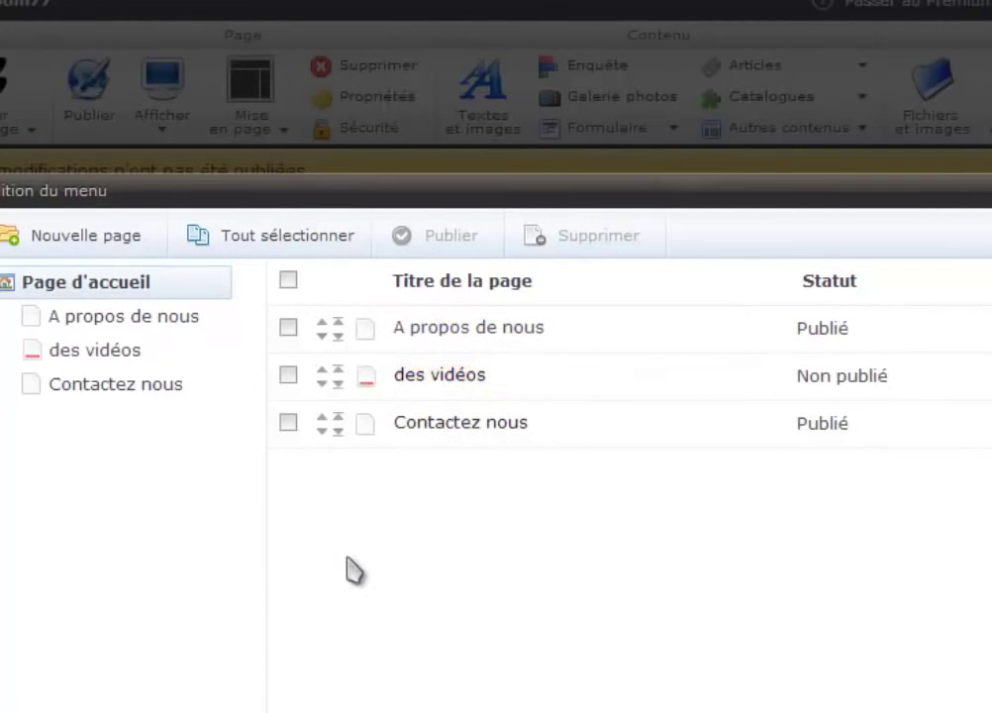
left_click_drag(659, 233, 684, 442)
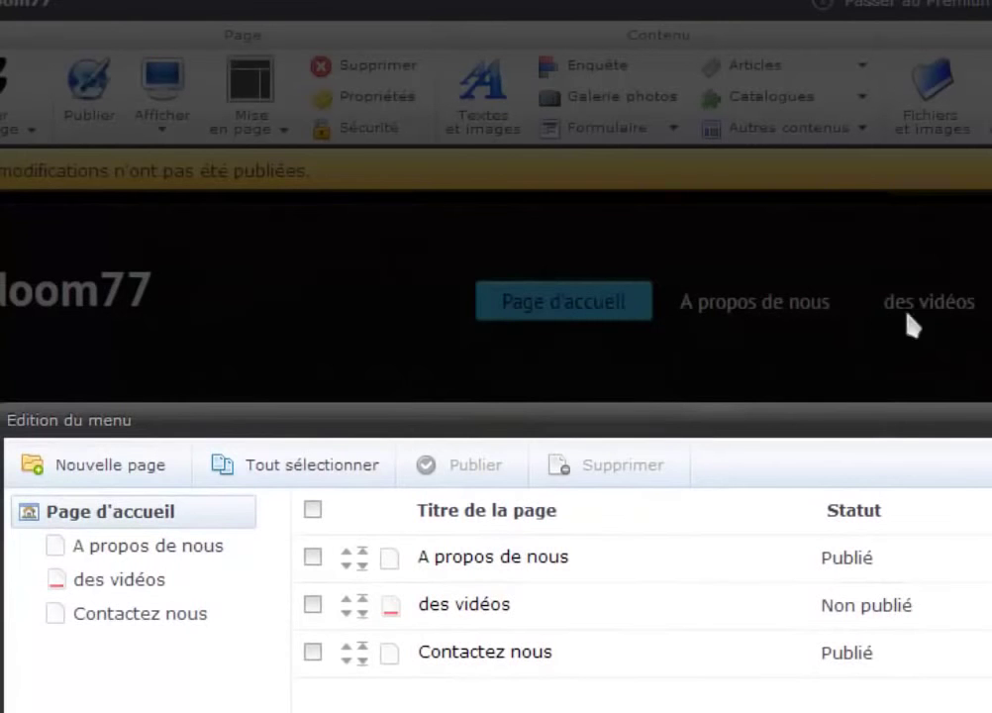
left_click_drag(738, 425, 685, 176)
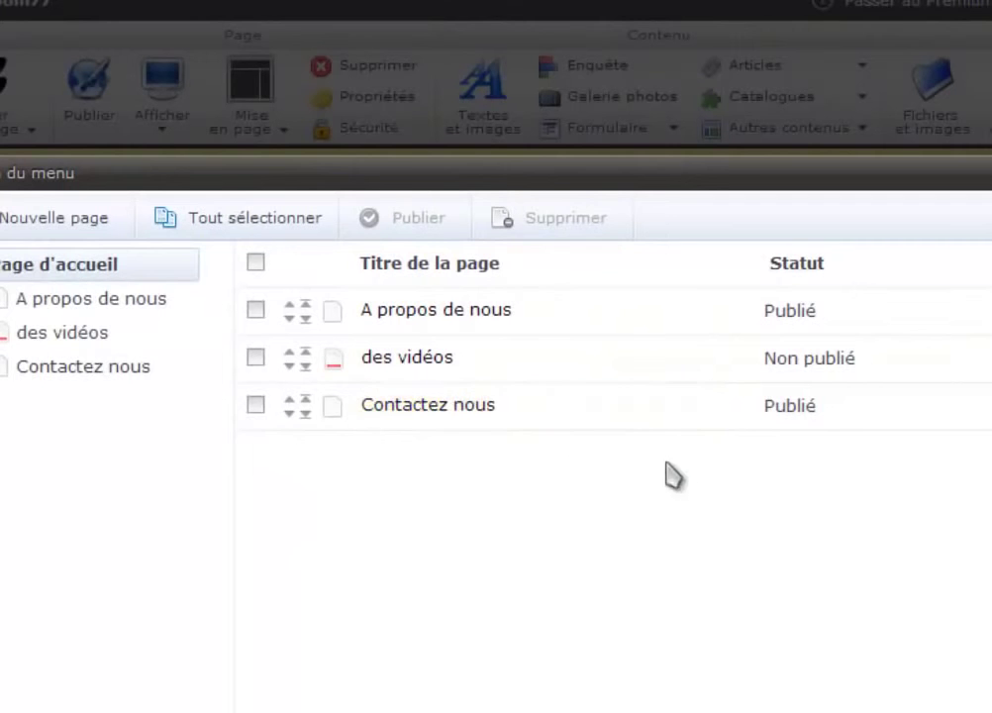
Close the menu dialog and publish the pending site changes with Publier.
left_click(256, 406)
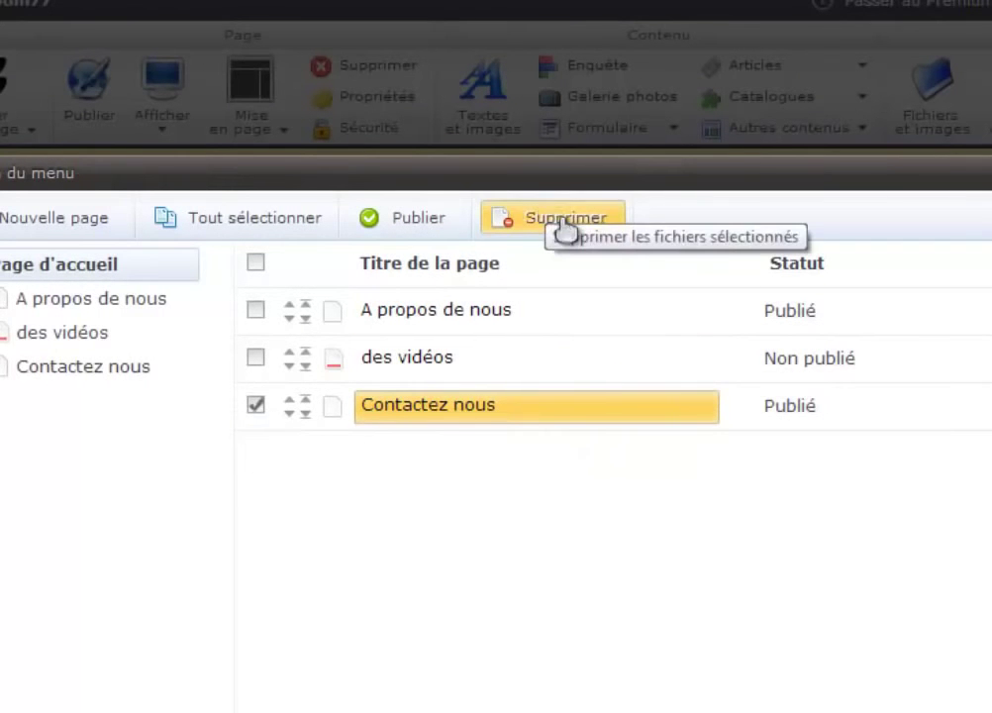
left_click(255, 407)
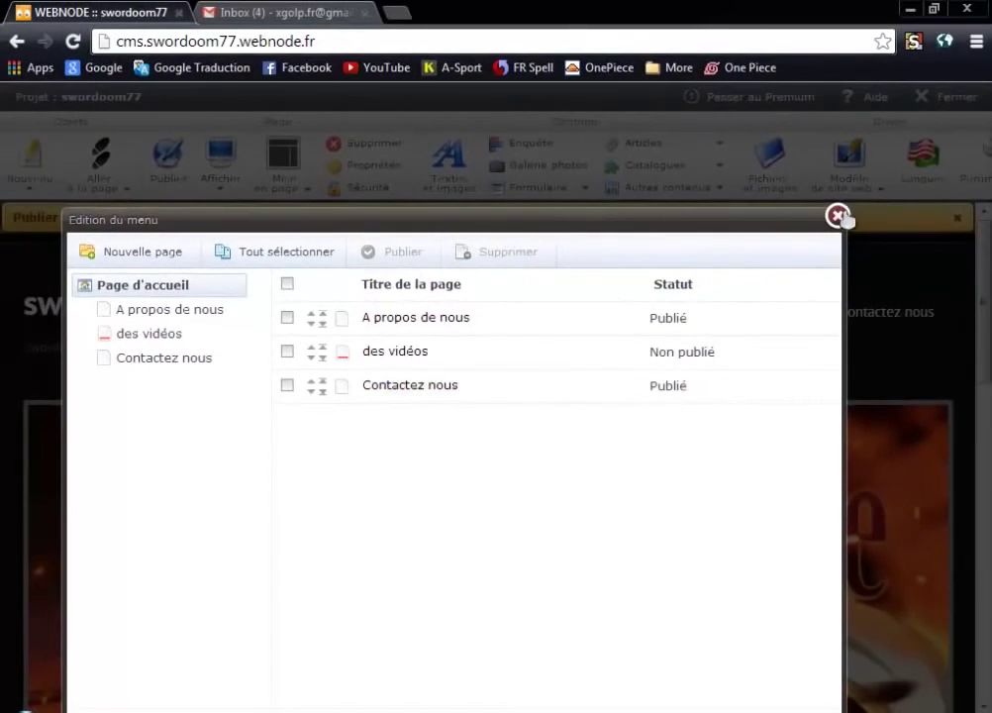
left_click(837, 215)
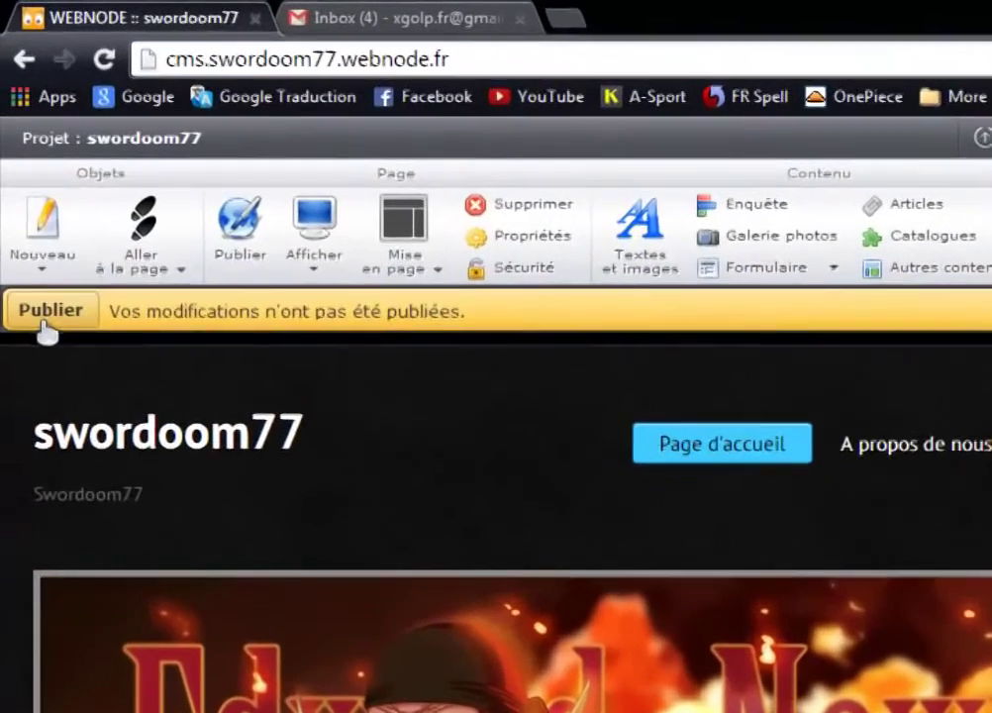
left_click(44, 311)
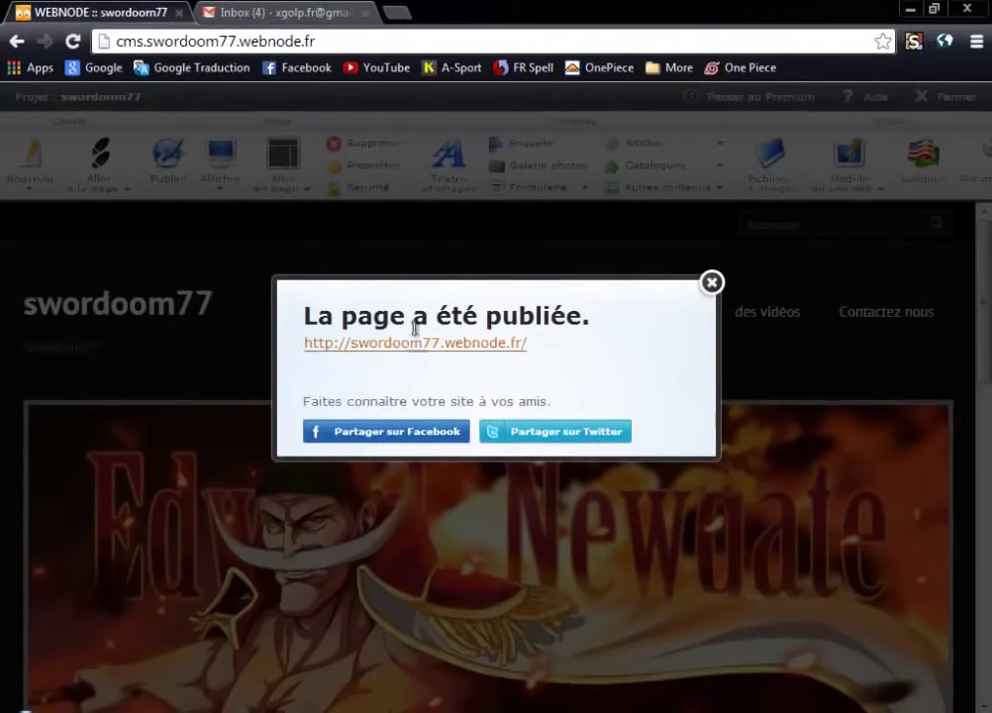
Check the live swordoom77 site, then publish the des vidéos page.
left_click(418, 344)
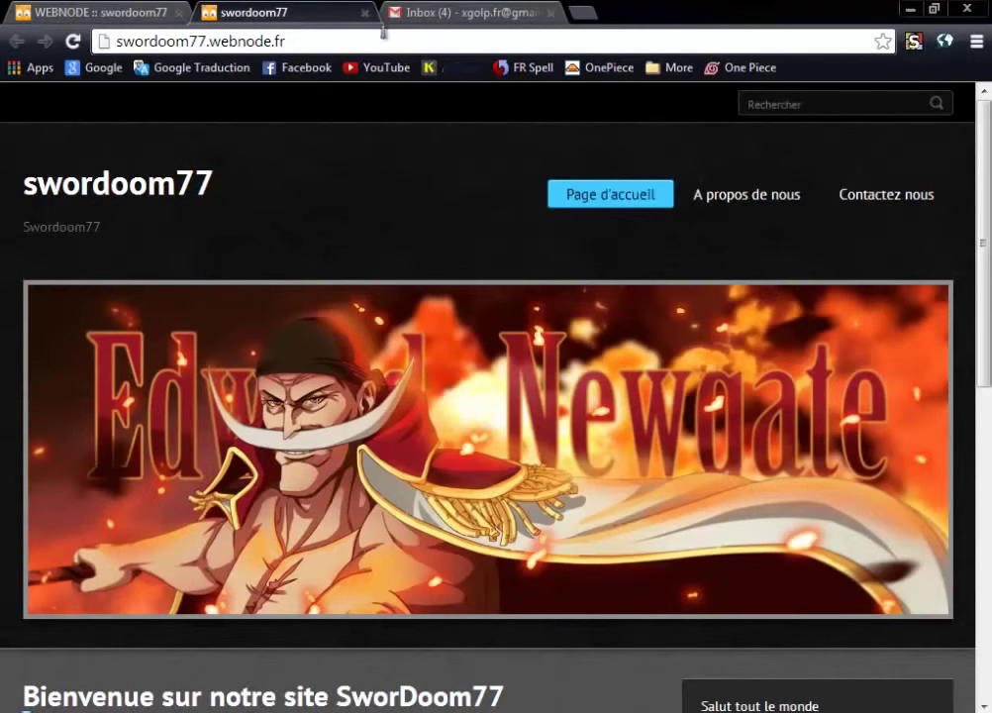
left_click(364, 13)
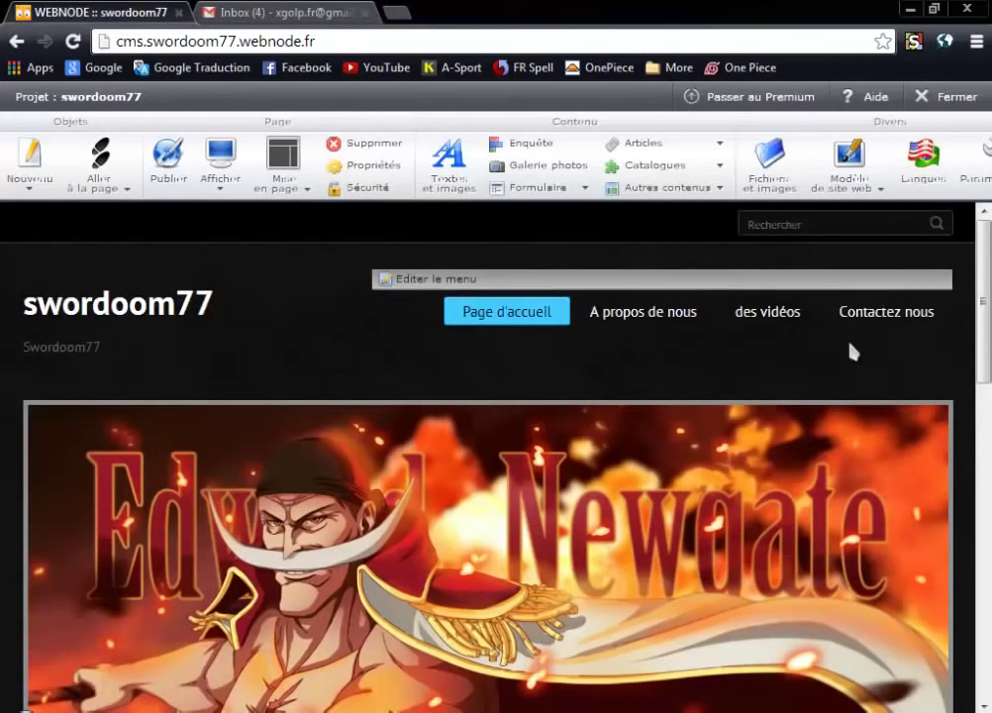
left_click(768, 315)
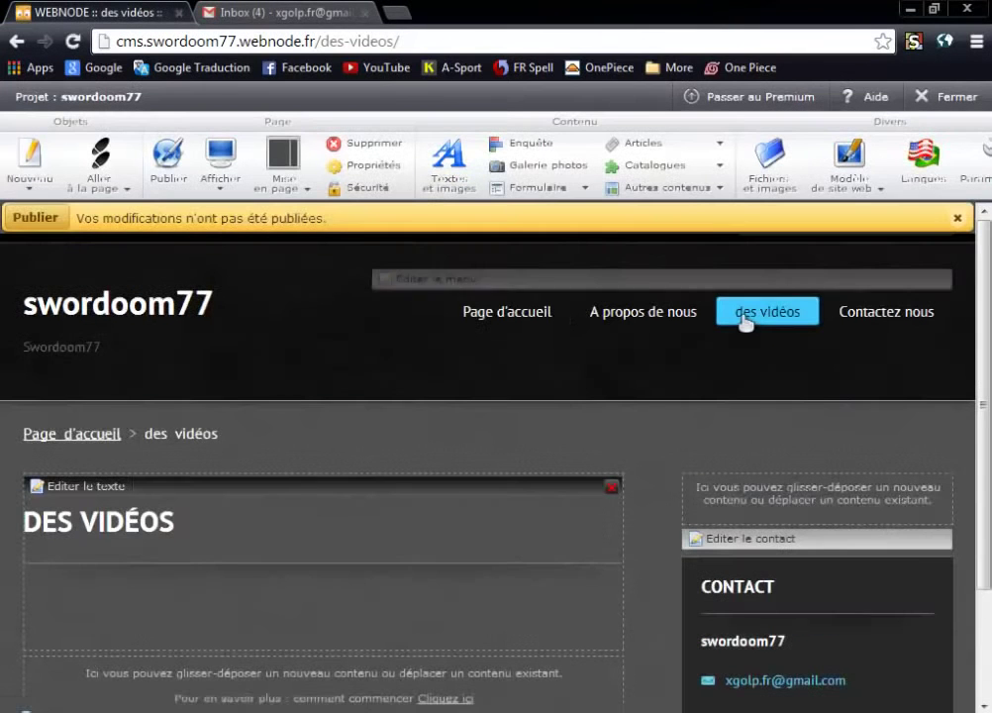
left_click(36, 218)
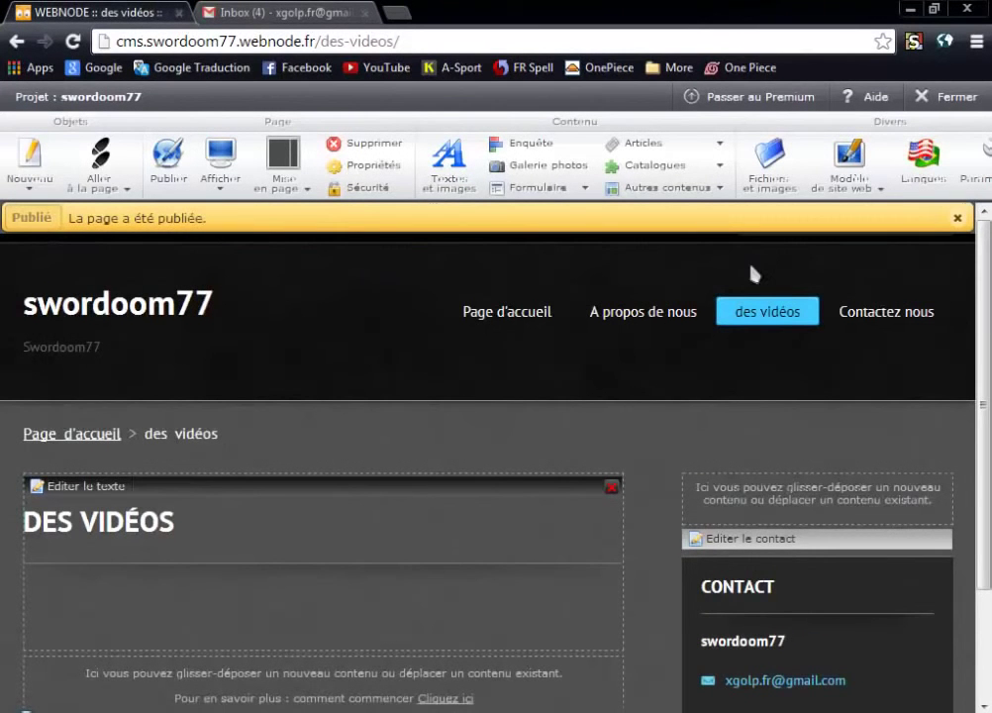
Review the Contactez nous, home and A propos de nous pages, then open a new browser tab.
left_click(887, 311)
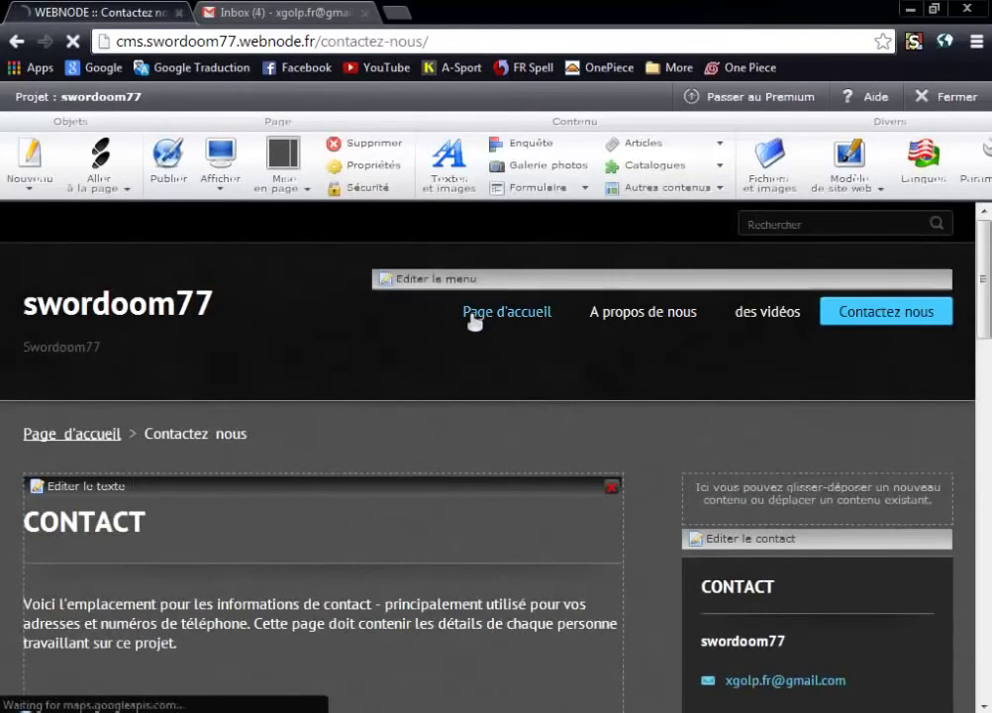
left_click(474, 315)
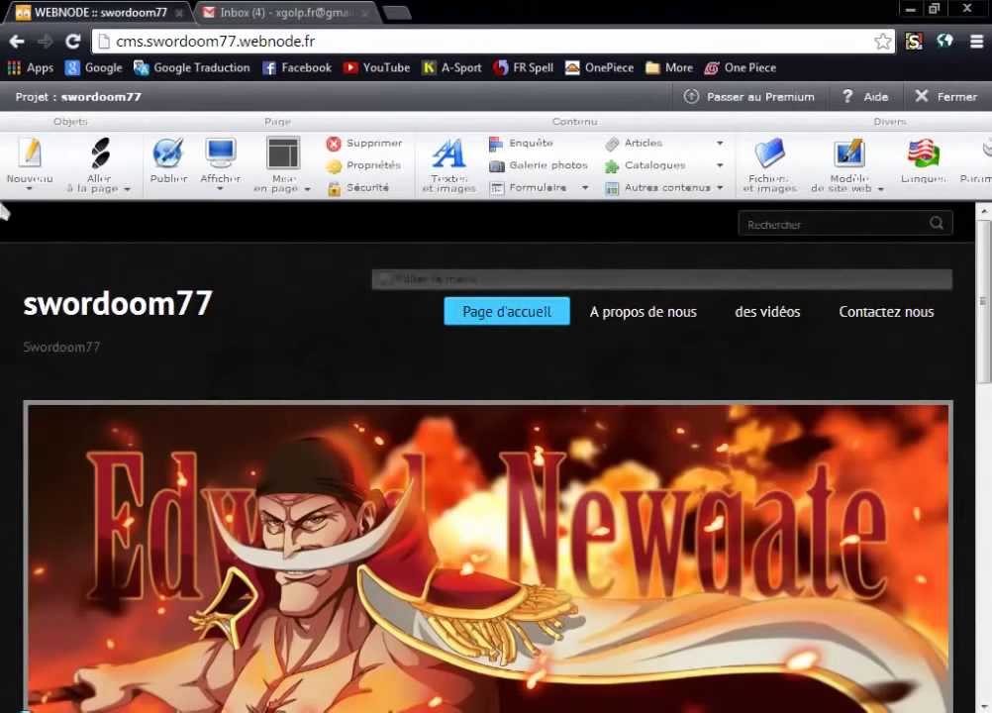
left_click(666, 313)
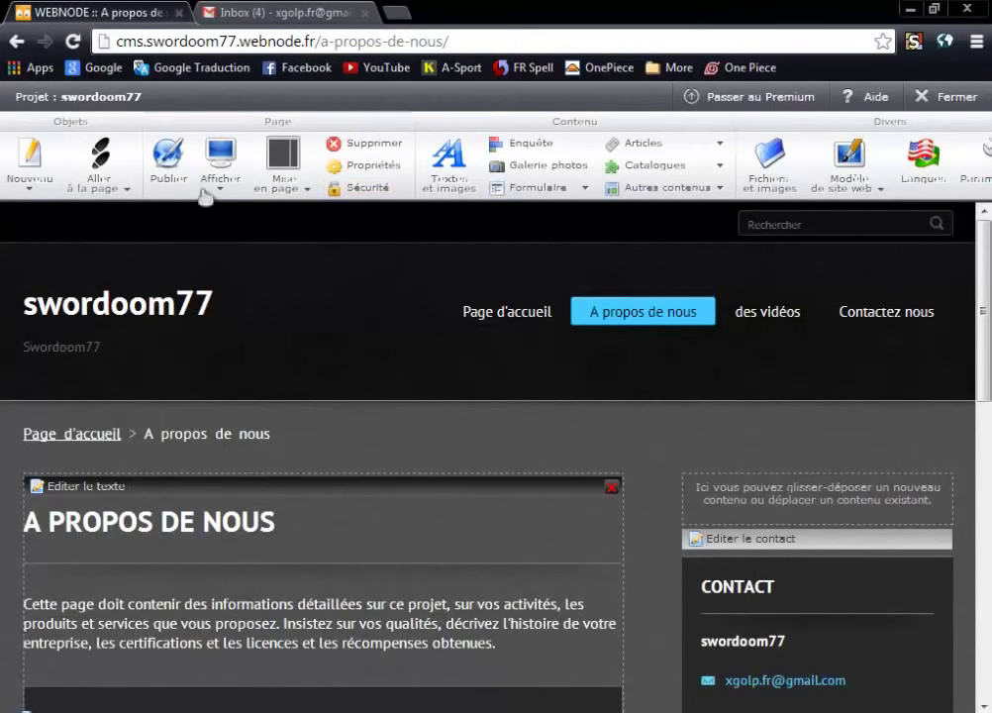
scroll(416, 306, "down", 4)
scroll(383, 310, "up", 4)
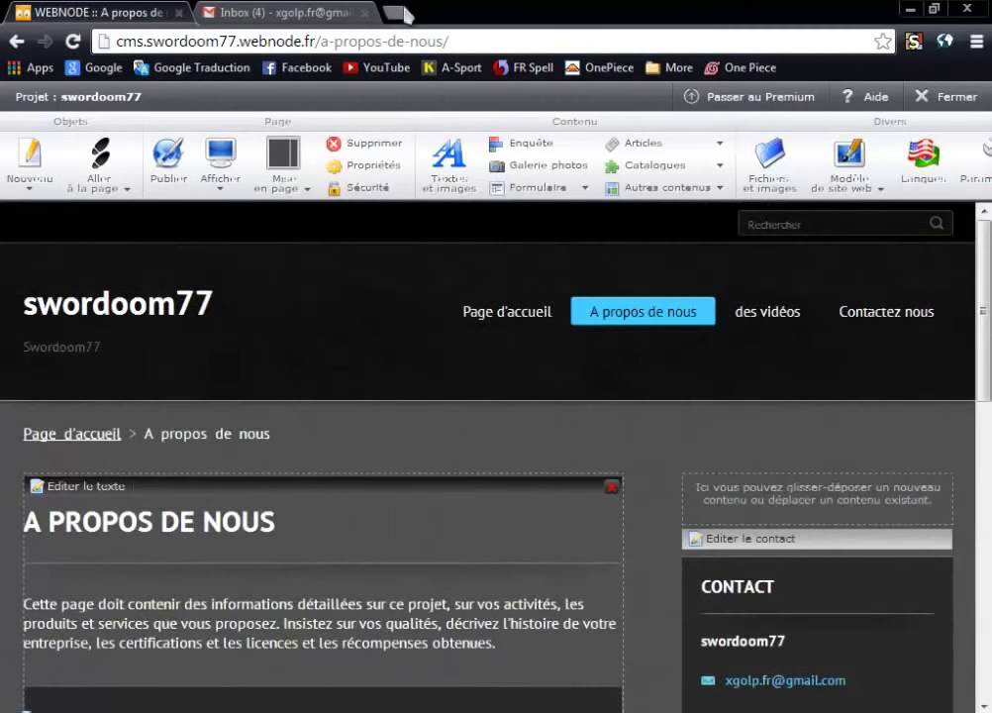
left_click(398, 12)
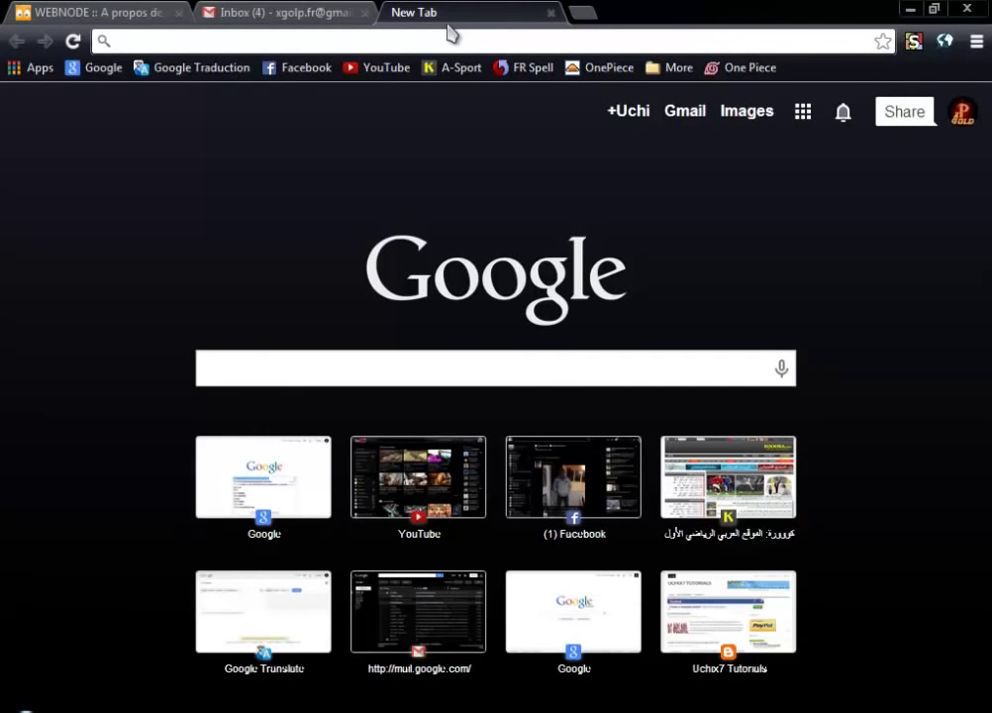
Load the live site swordoom77.webnode.fr and look over its home page.
type("swordoom")
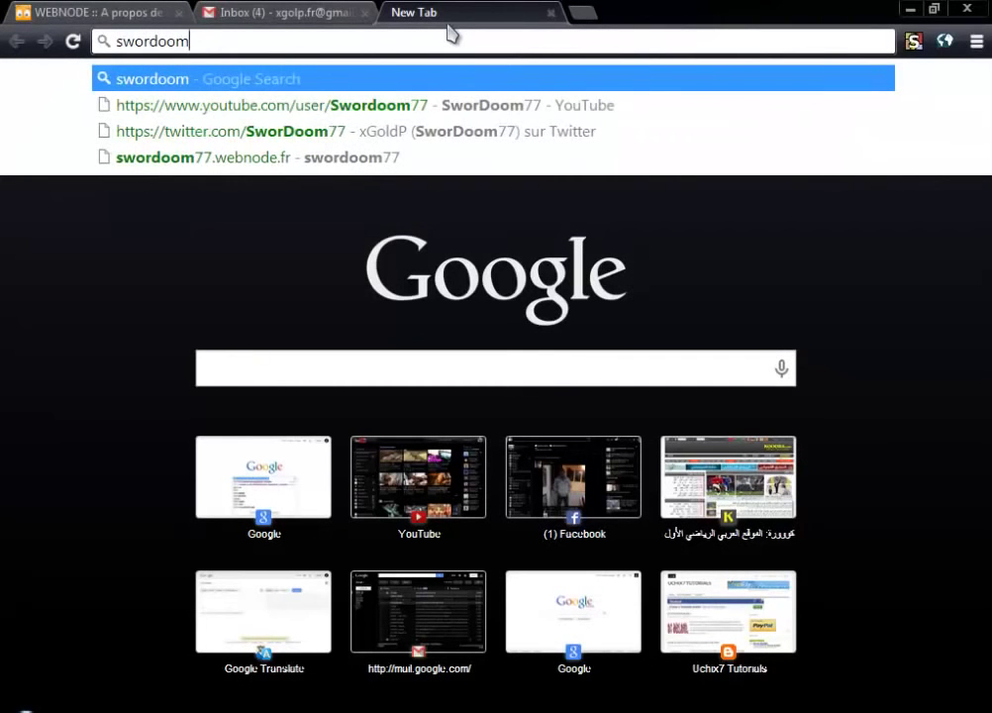
type("77.web")
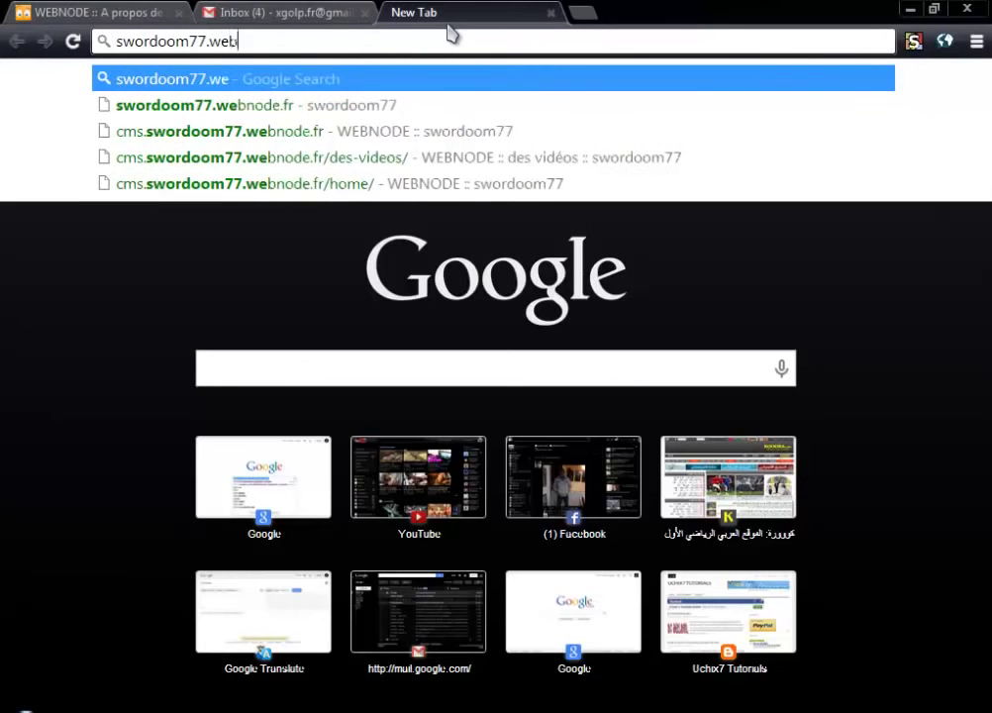
type("node.fr")
key("Return")
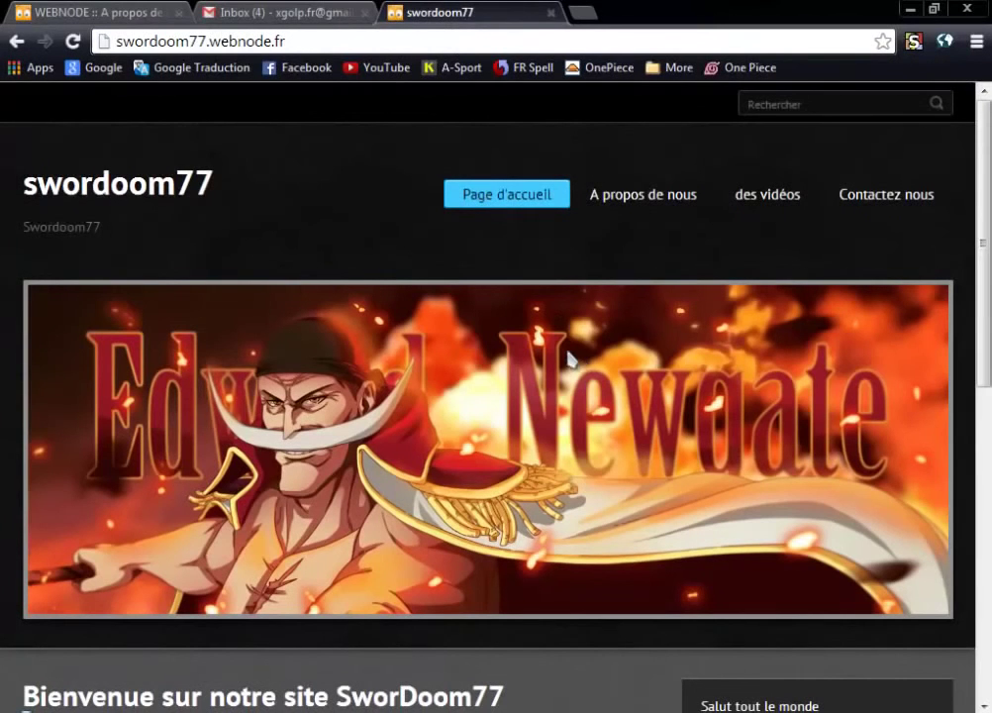
scroll(567, 356, "down", 7)
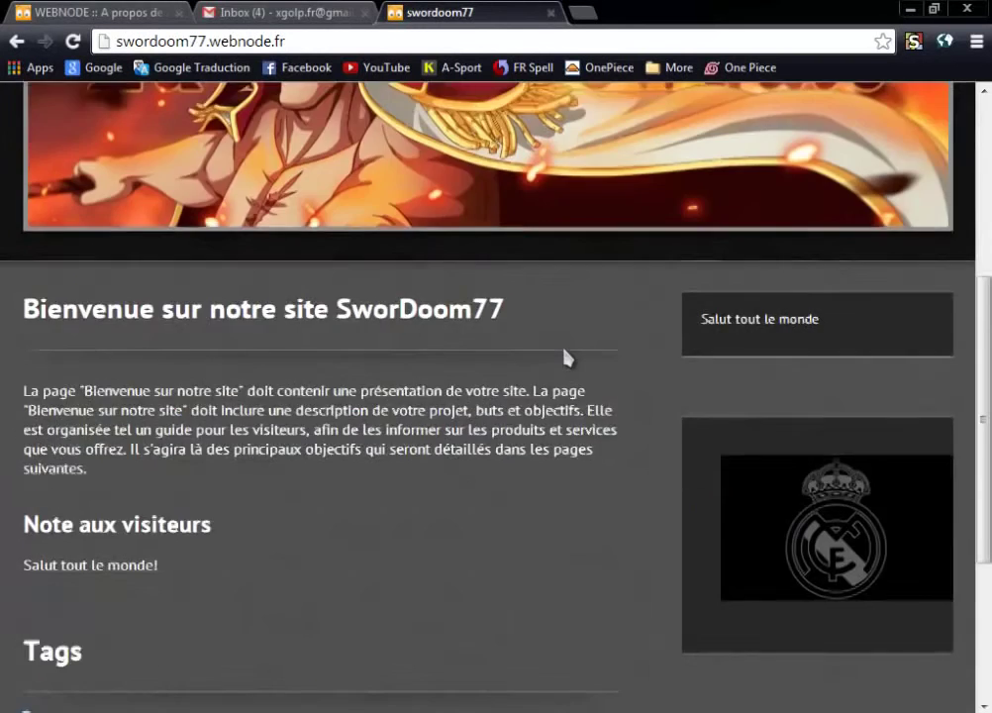
scroll(566, 356, "up", 7)
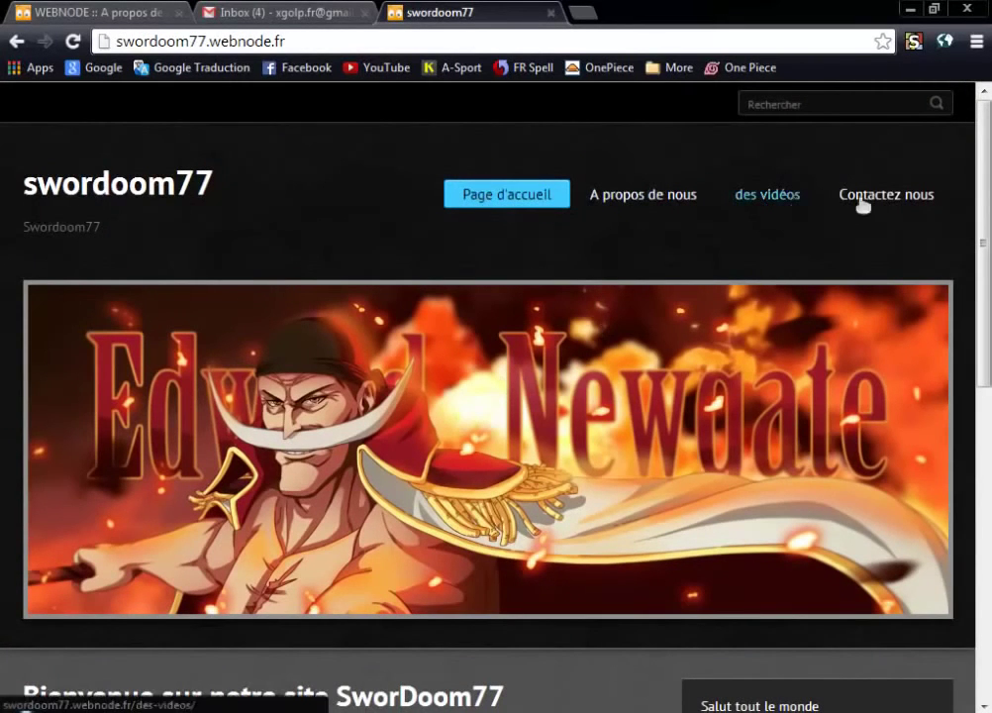
View the published des vidéos, Contactez nous and A propos de nous pages, then go back to the editor.
left_click(769, 196)
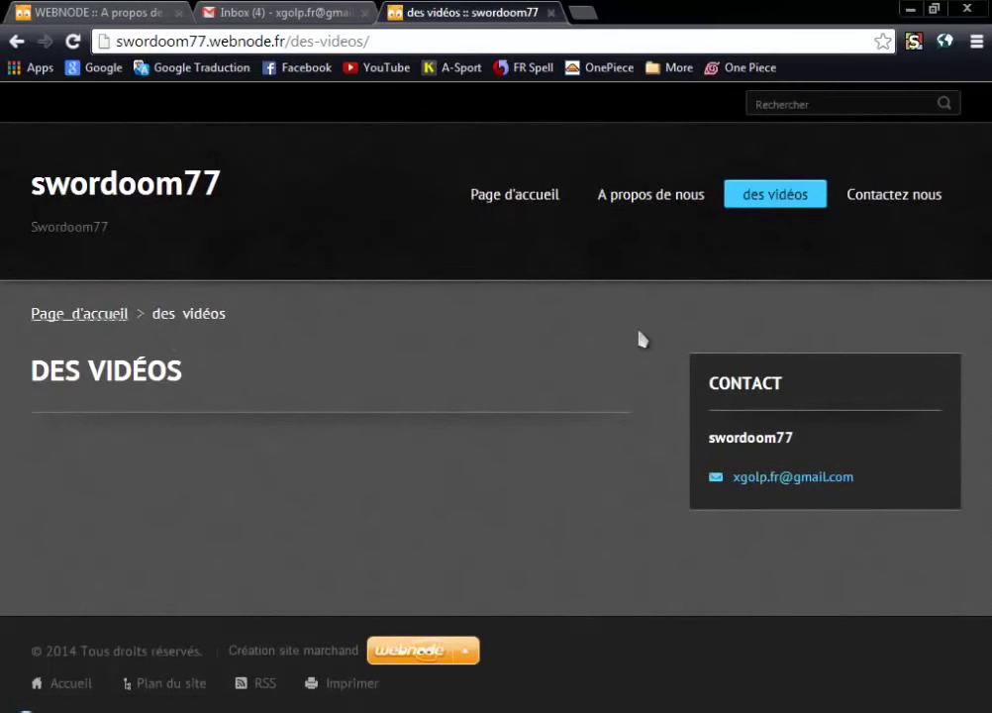
left_click(886, 198)
scroll(248, 472, "down", 3)
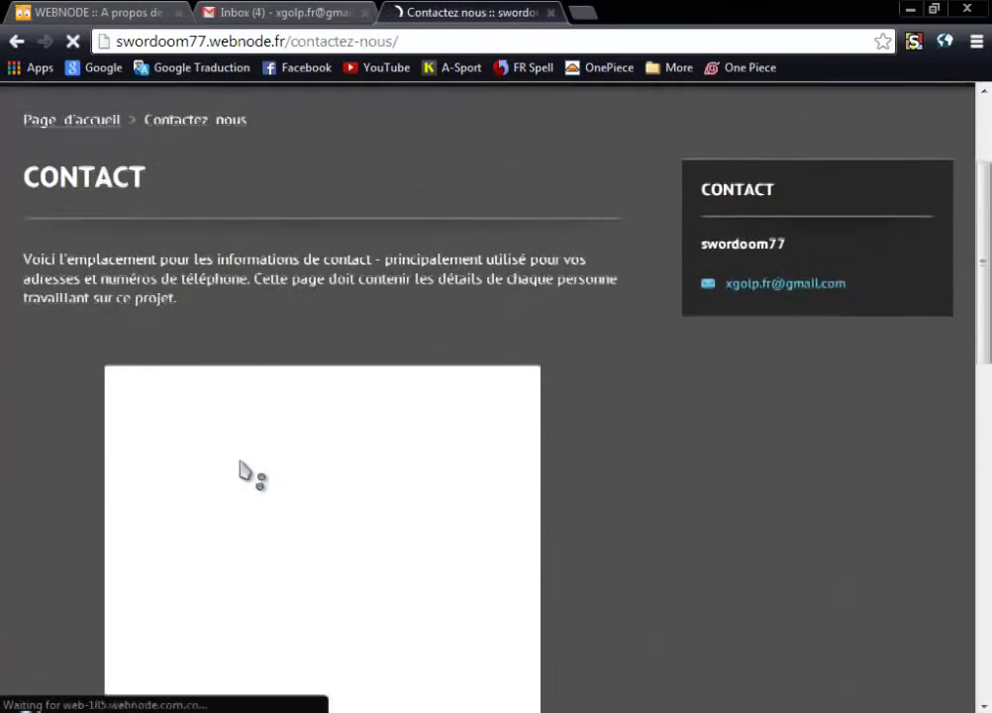
scroll(245, 461, "down", 4)
scroll(632, 365, "up", 10)
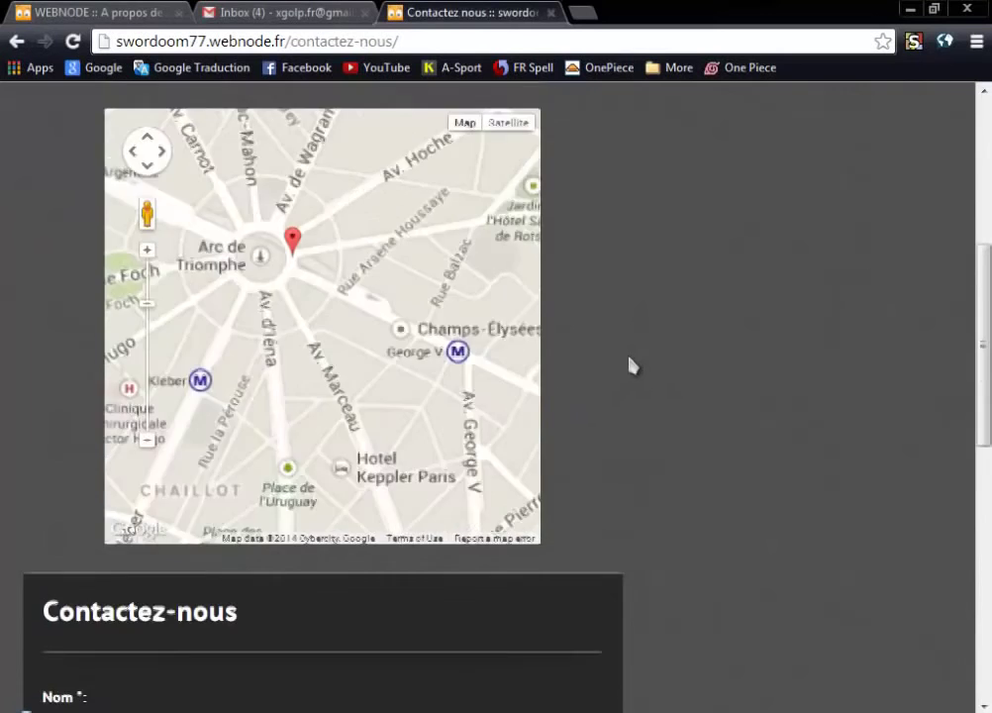
left_click(643, 195)
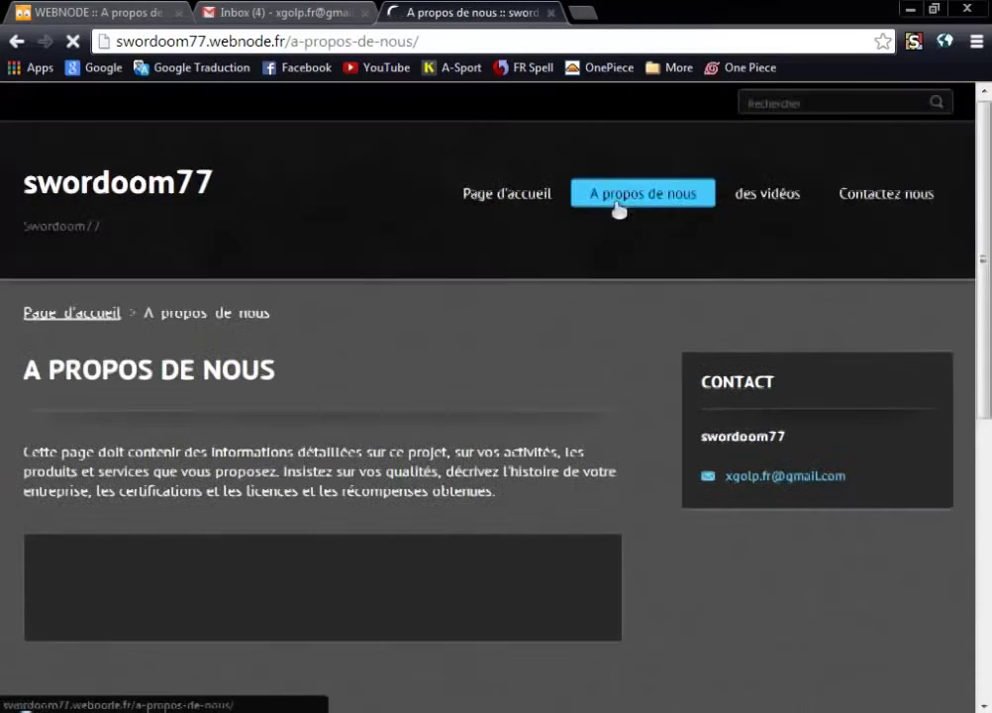
scroll(384, 310, "down", 2)
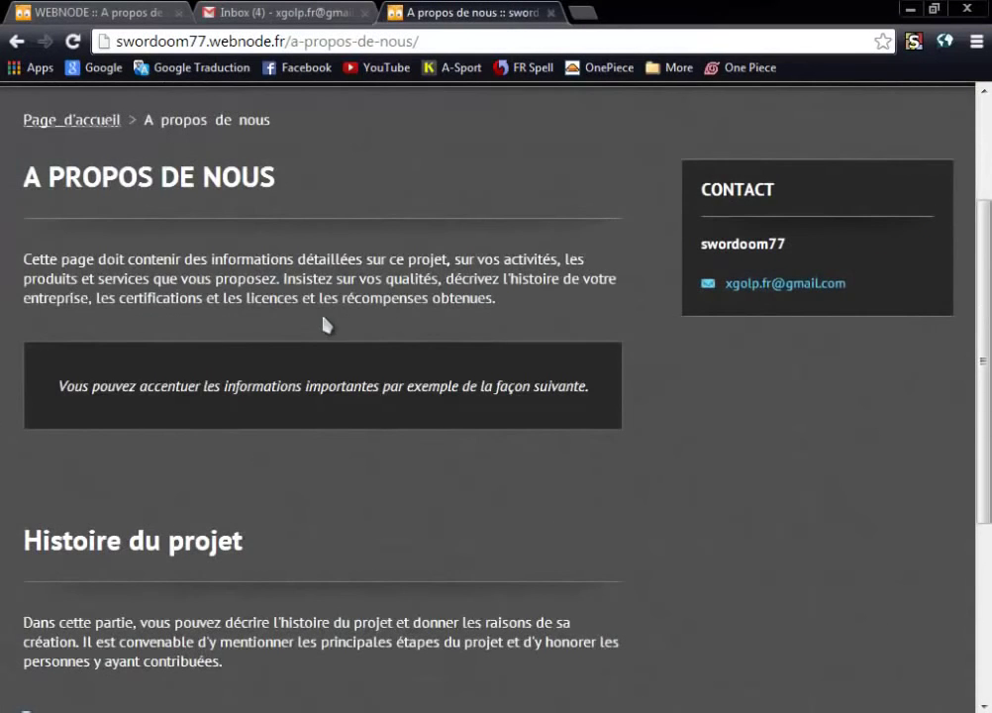
scroll(322, 325, "down", 3)
scroll(323, 325, "up", 5)
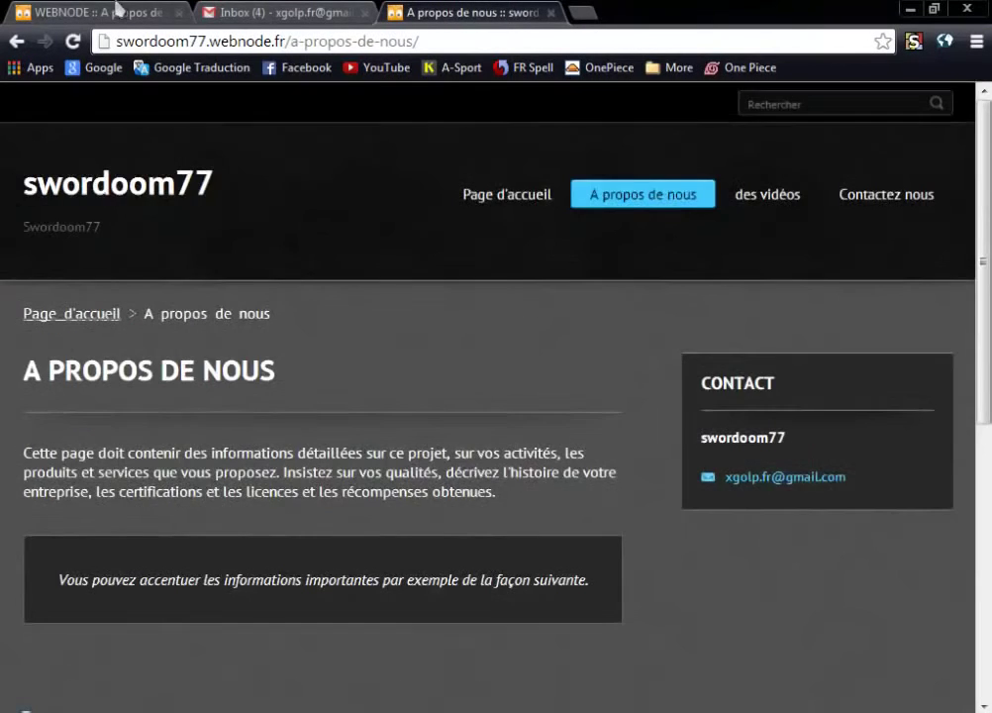
left_click(117, 10)
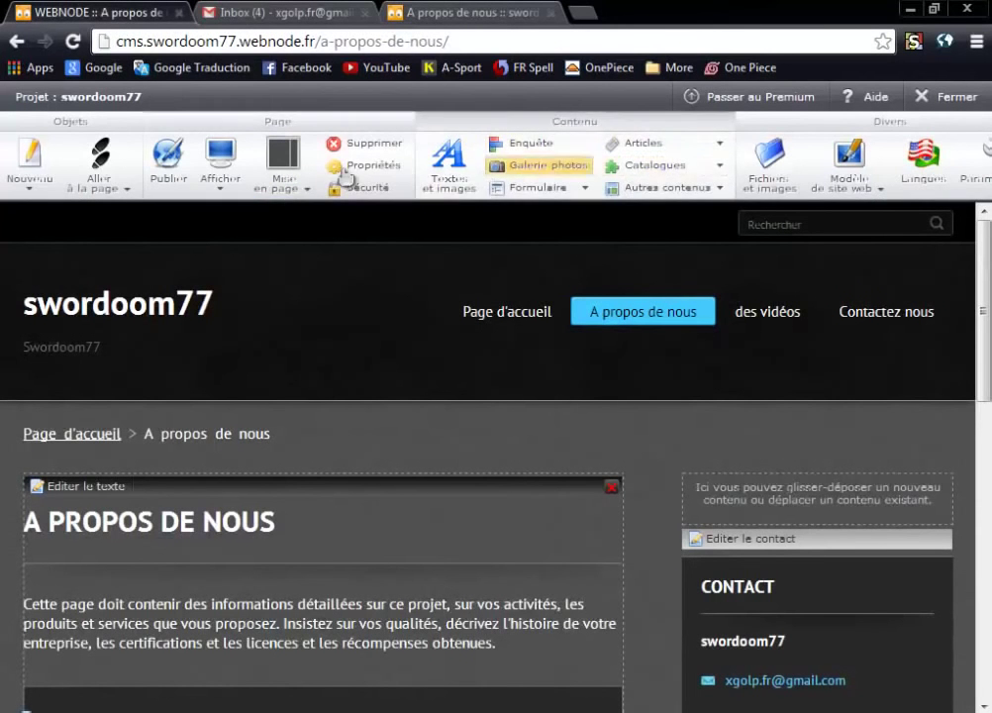
Place an Articles category on the A propos de nous page and title it 'test'.
left_click(718, 146)
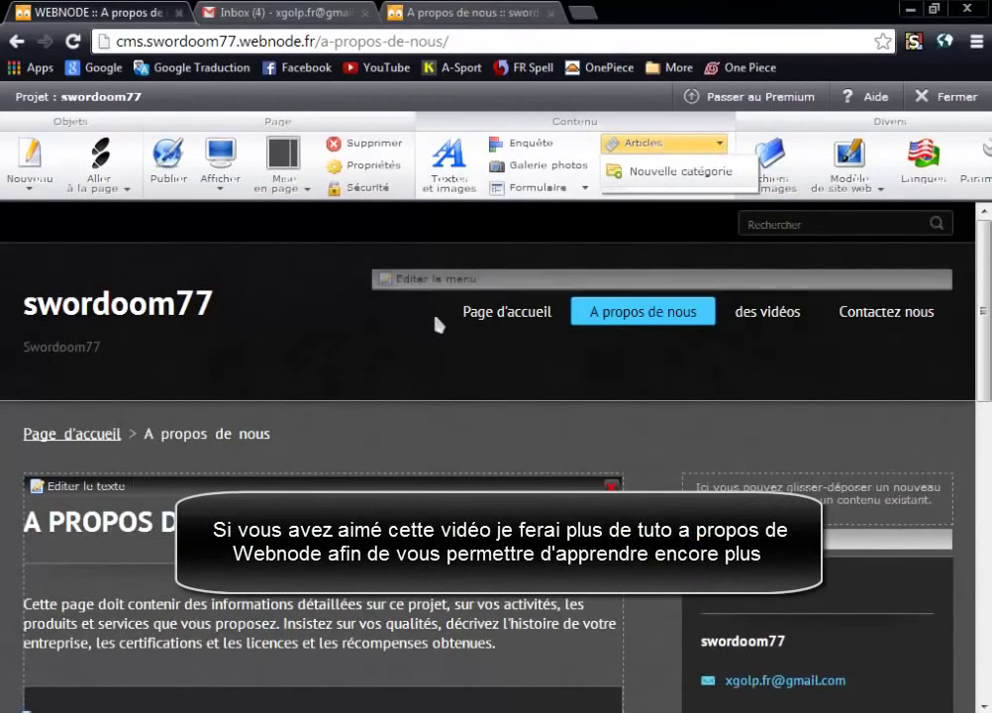
left_click(412, 355)
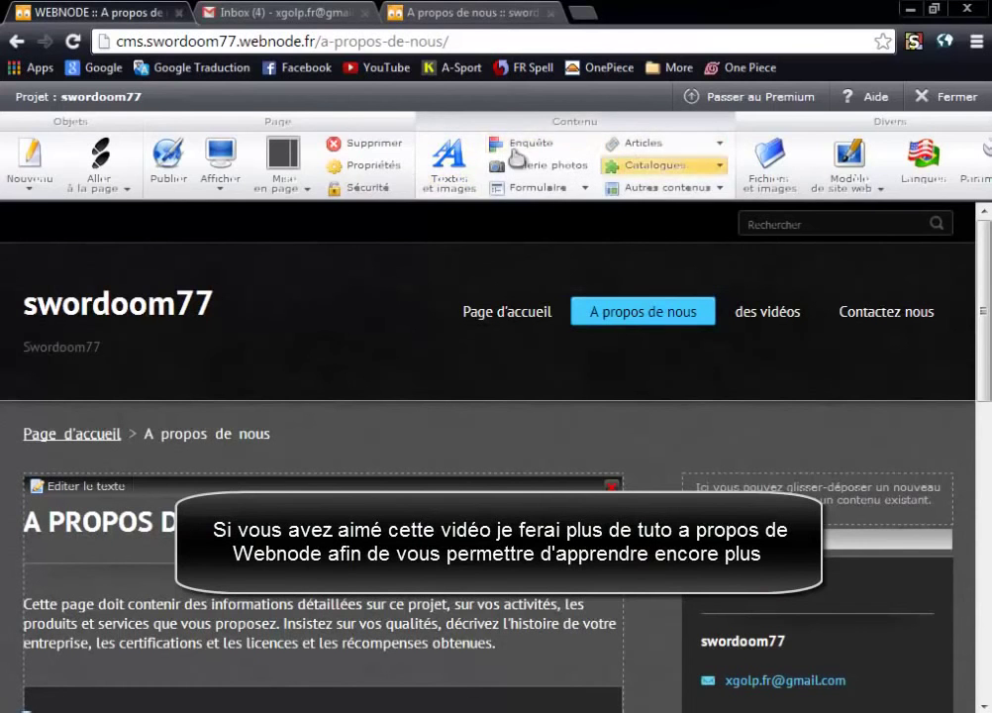
left_click(705, 148)
left_click(654, 177)
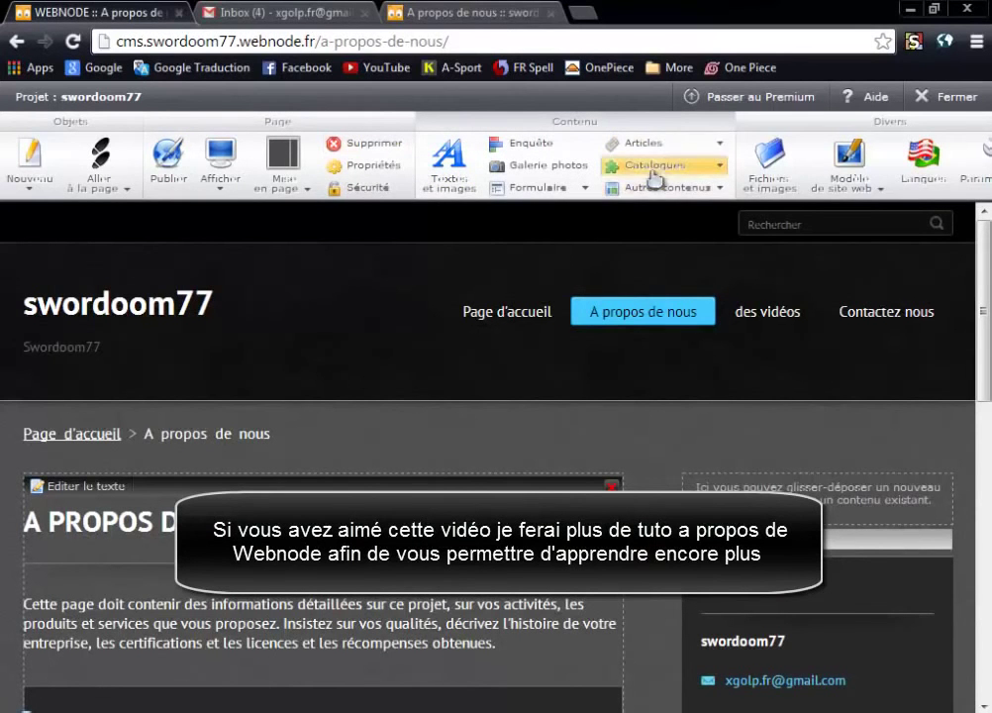
left_click_drag(646, 147, 292, 295)
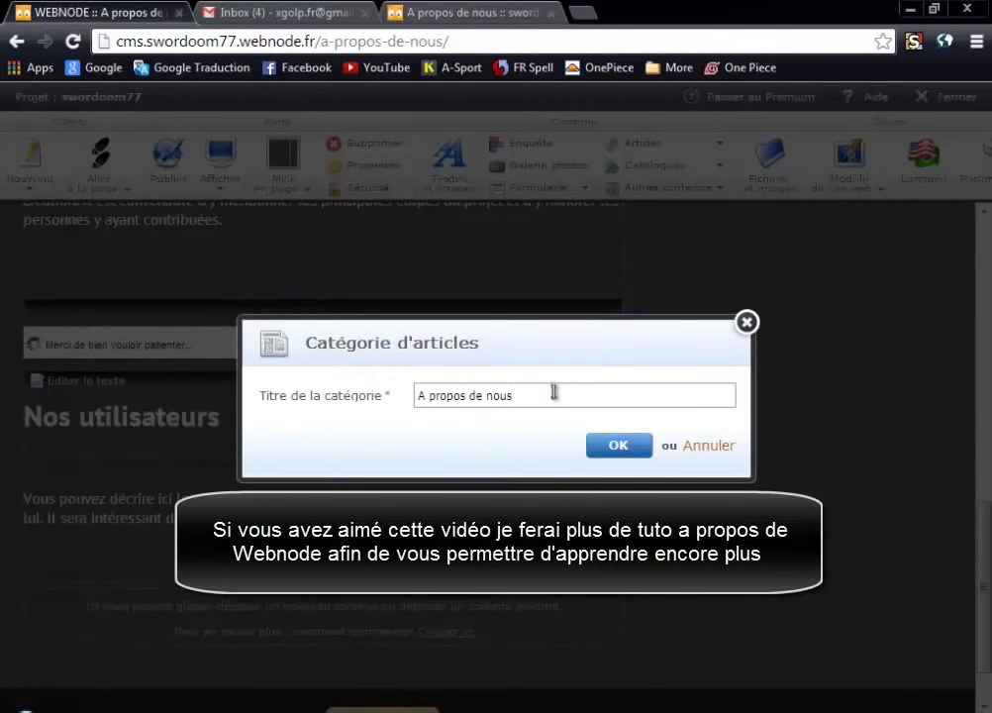
left_click_drag(553, 392, 412, 399)
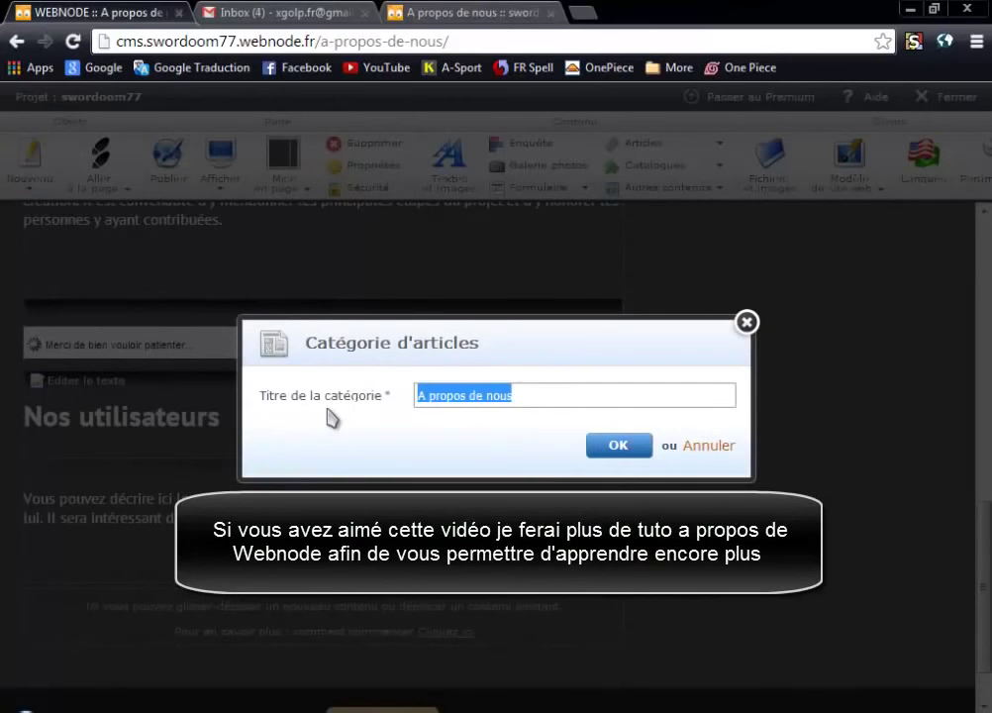
type("test")
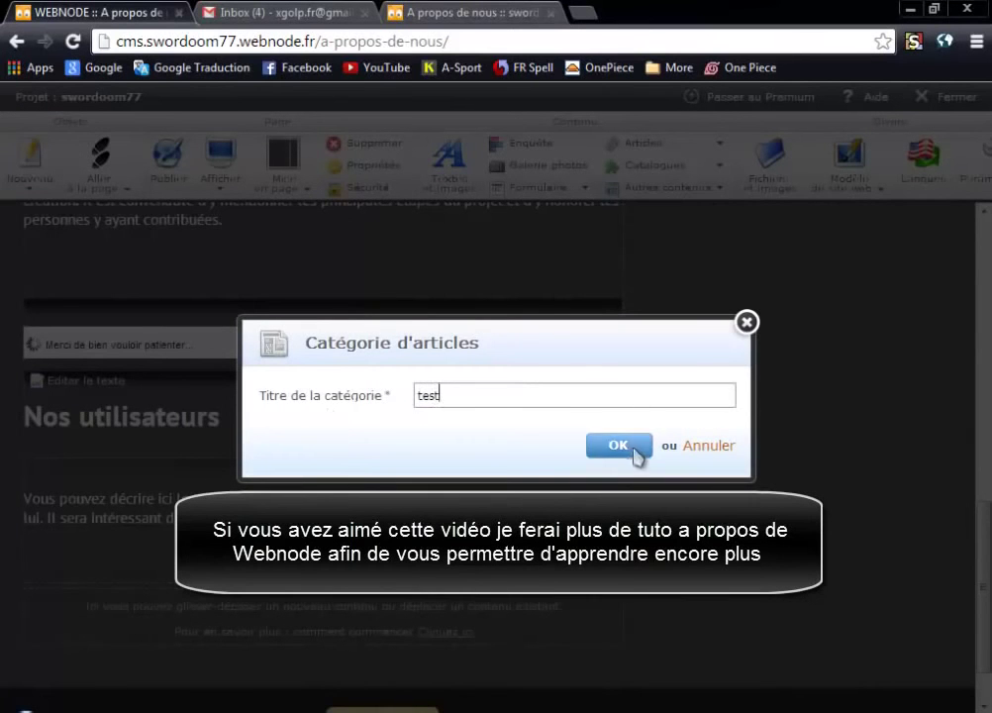
left_click(636, 449)
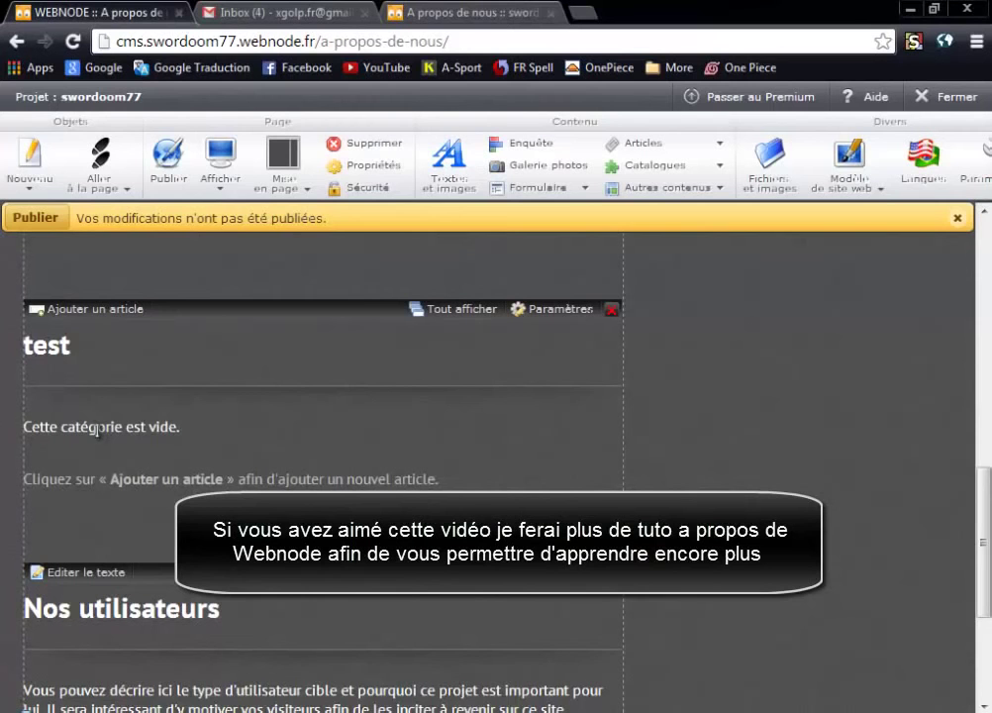
left_click(84, 310)
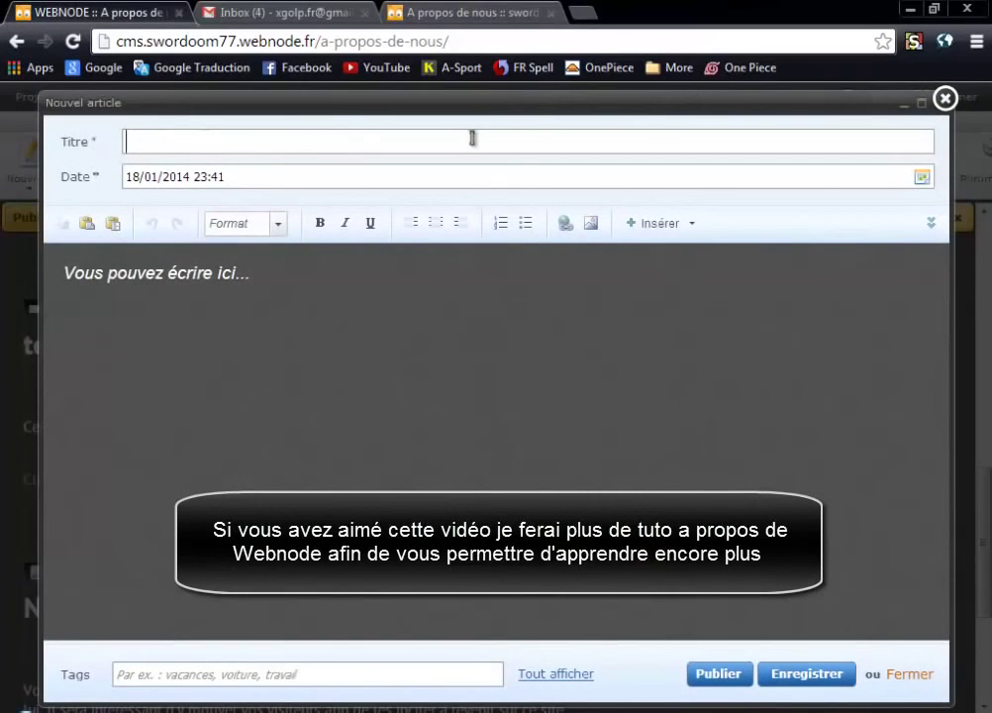
left_click_drag(414, 183, 2, 187)
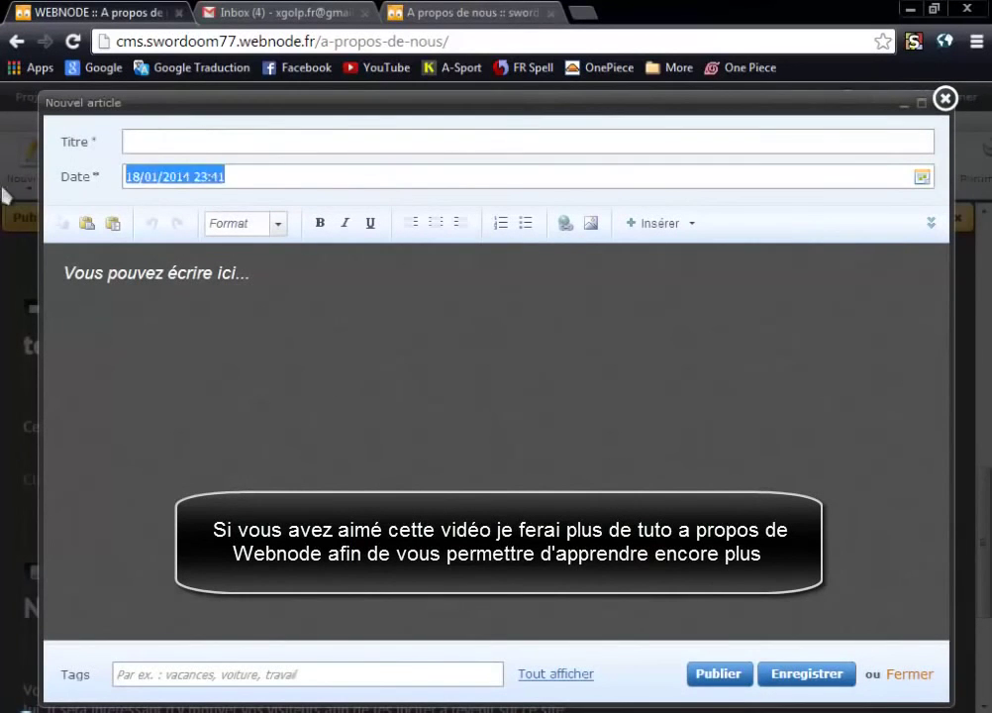
left_click(331, 181)
left_click(345, 311)
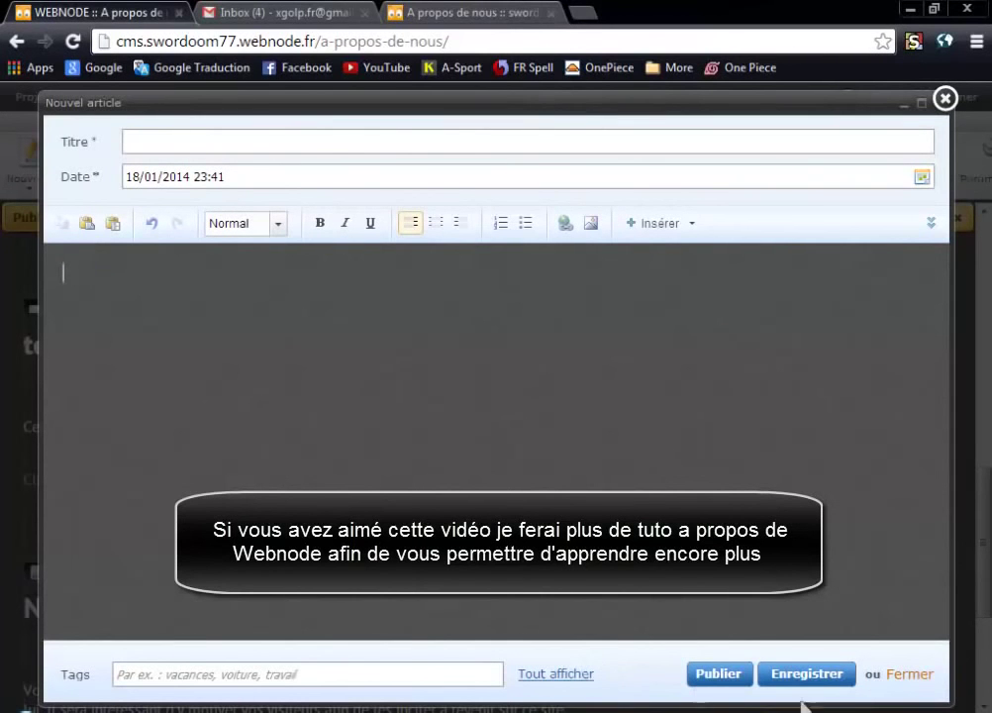
left_click(944, 99)
scroll(288, 424, "down", 1)
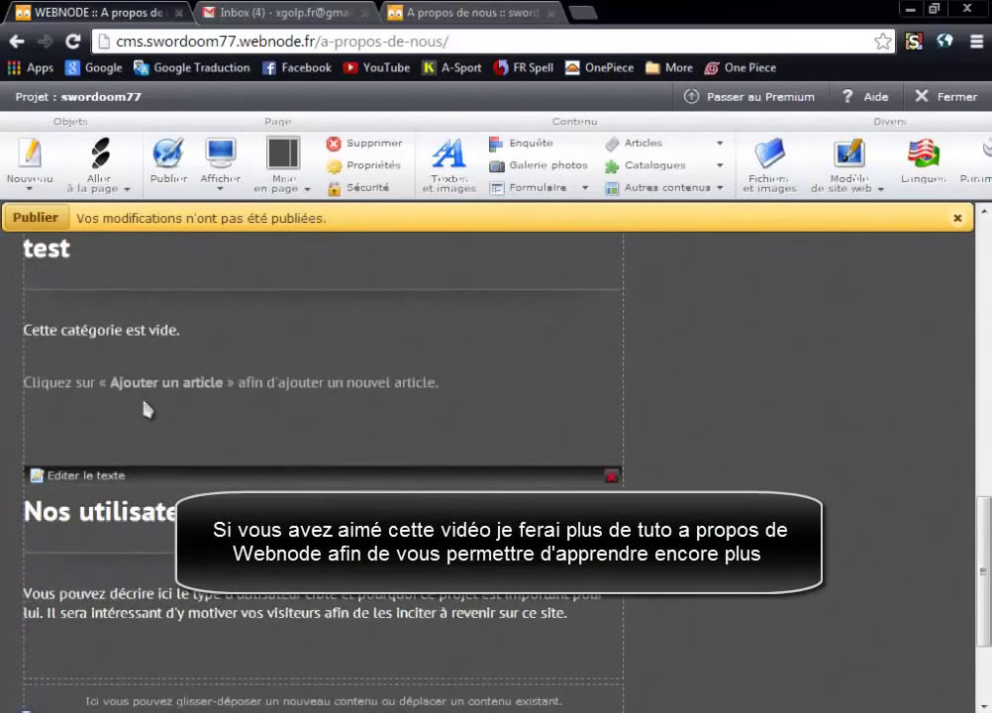
scroll(147, 407, "up", 1)
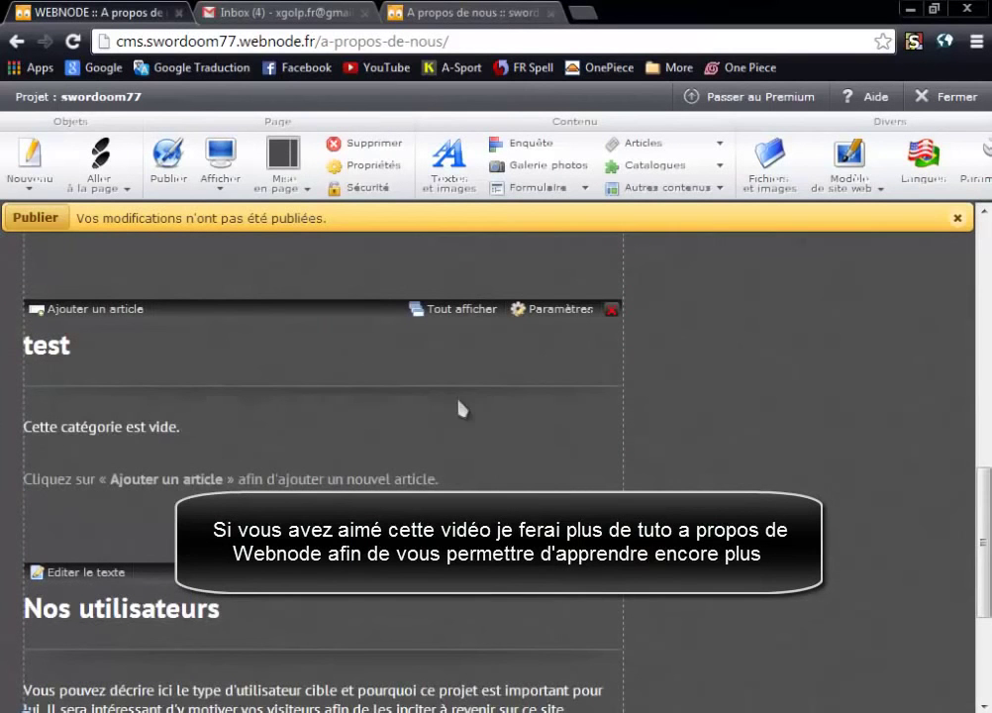
In the test category's settings, class articles by Titre in Croissant order.
left_click(541, 310)
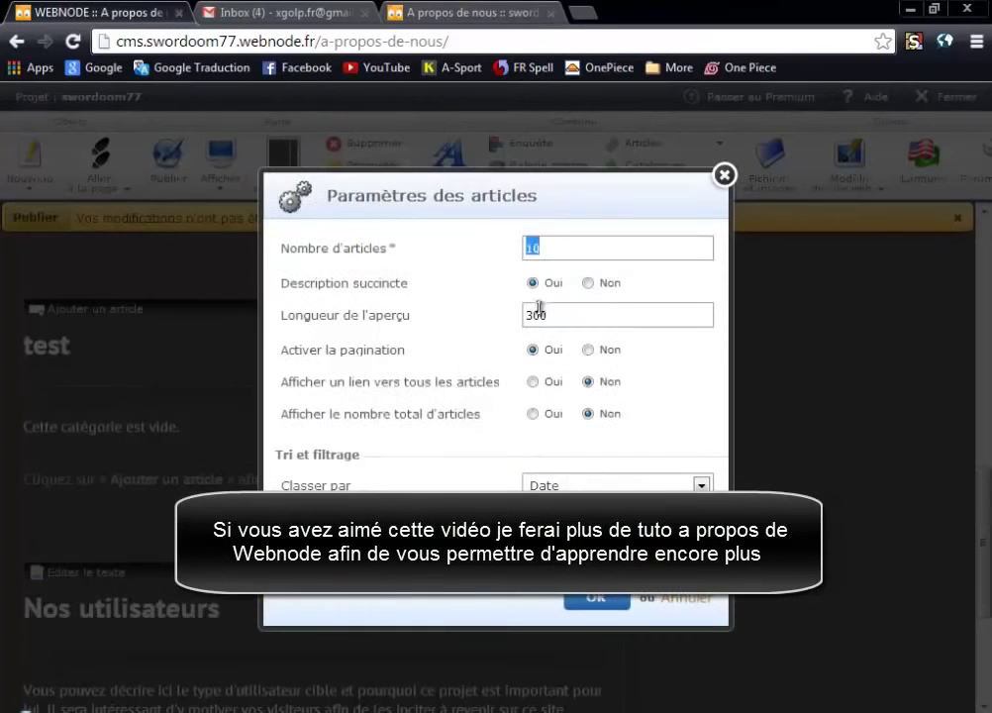
left_click(458, 205)
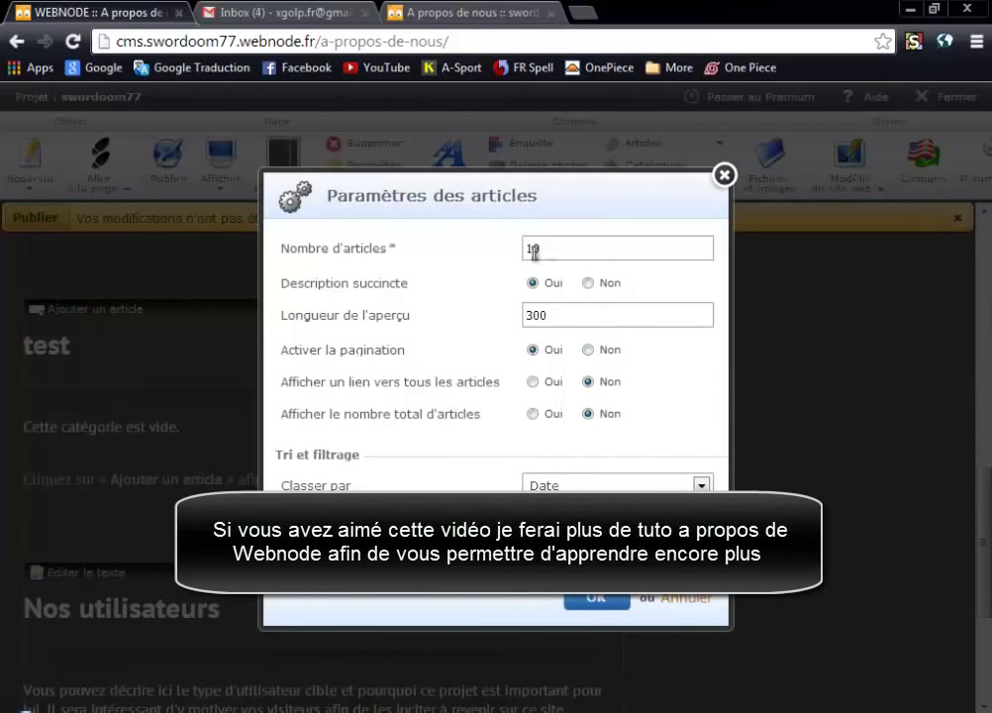
left_click(582, 251)
left_click(582, 487)
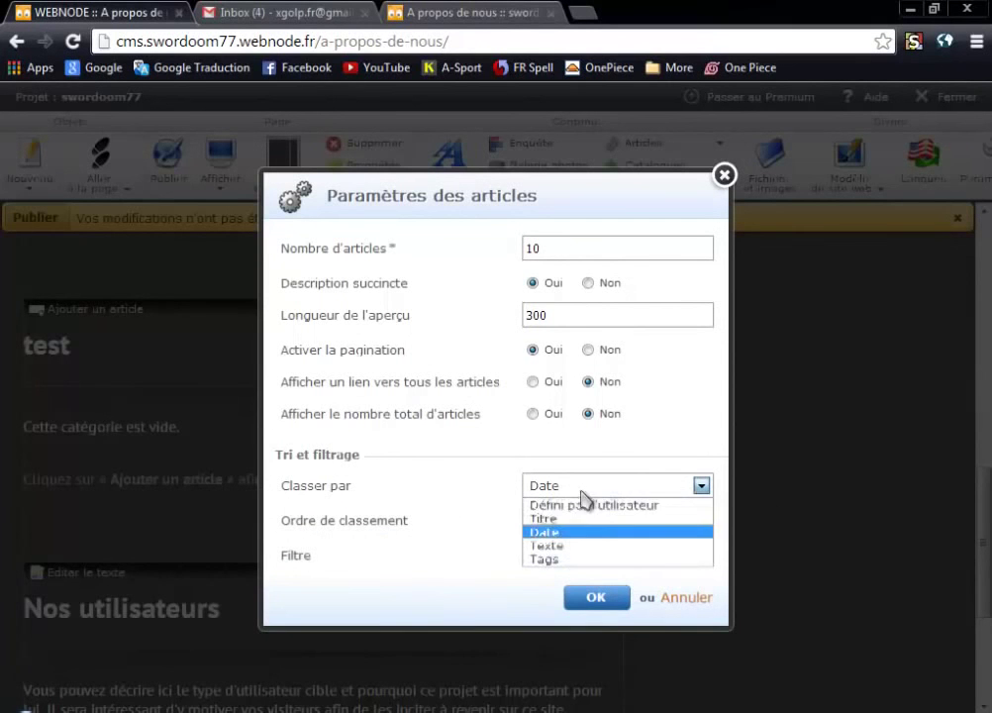
left_click(585, 545)
left_click(580, 490)
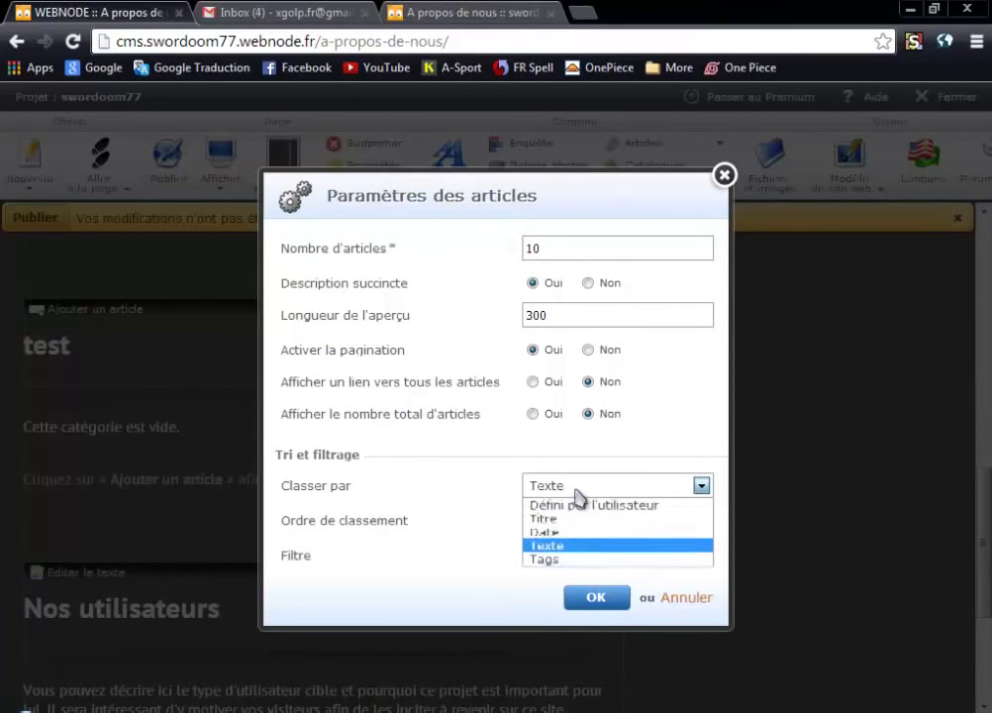
left_click(530, 519)
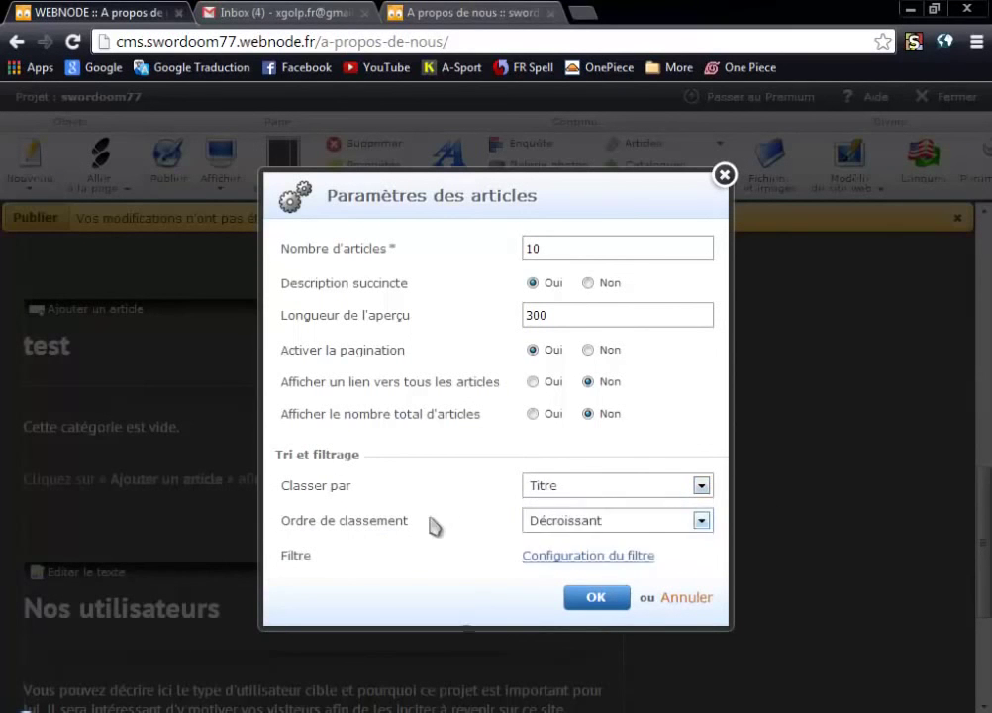
left_click(565, 532)
left_click(580, 557)
Apply the sort settings, publish the page and close the Webnode editor.
left_click(596, 598)
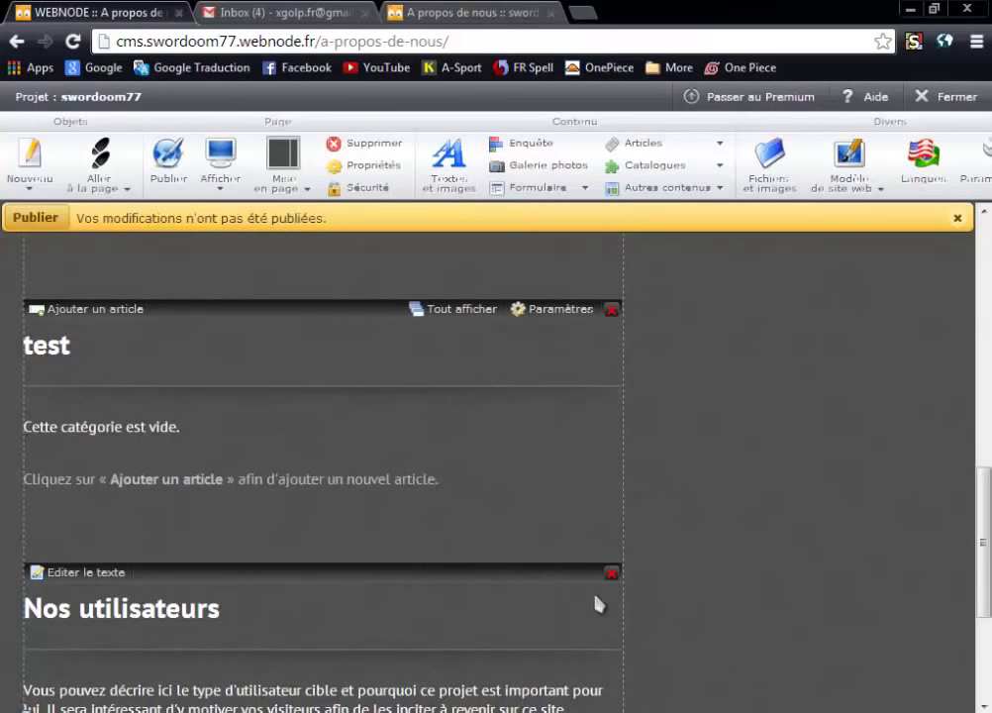
left_click(5, 221)
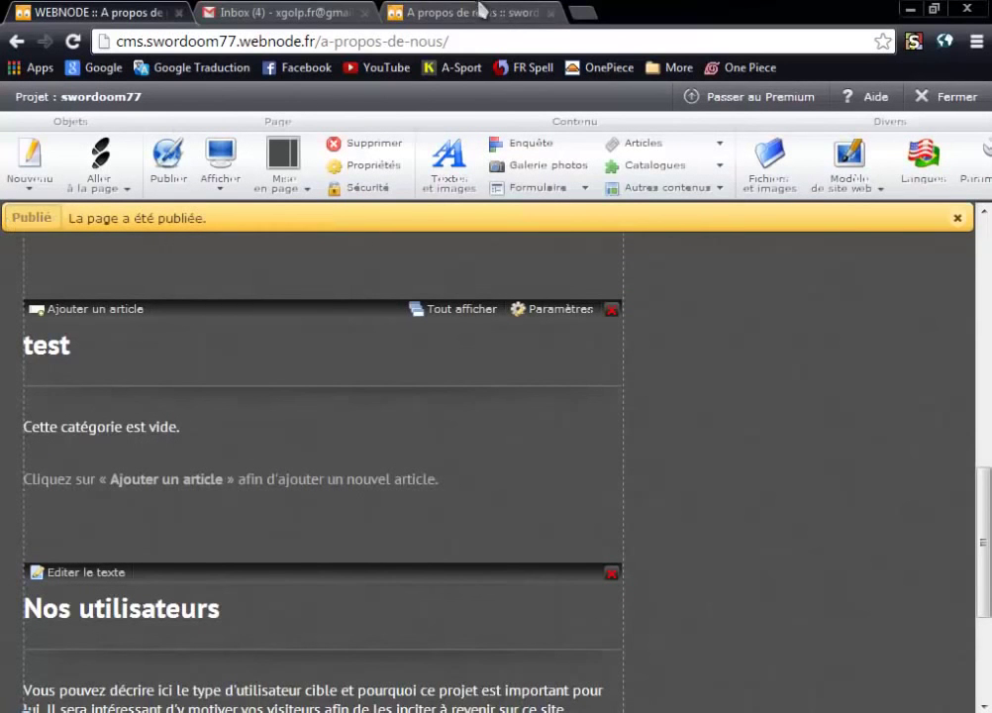
left_click(179, 14)
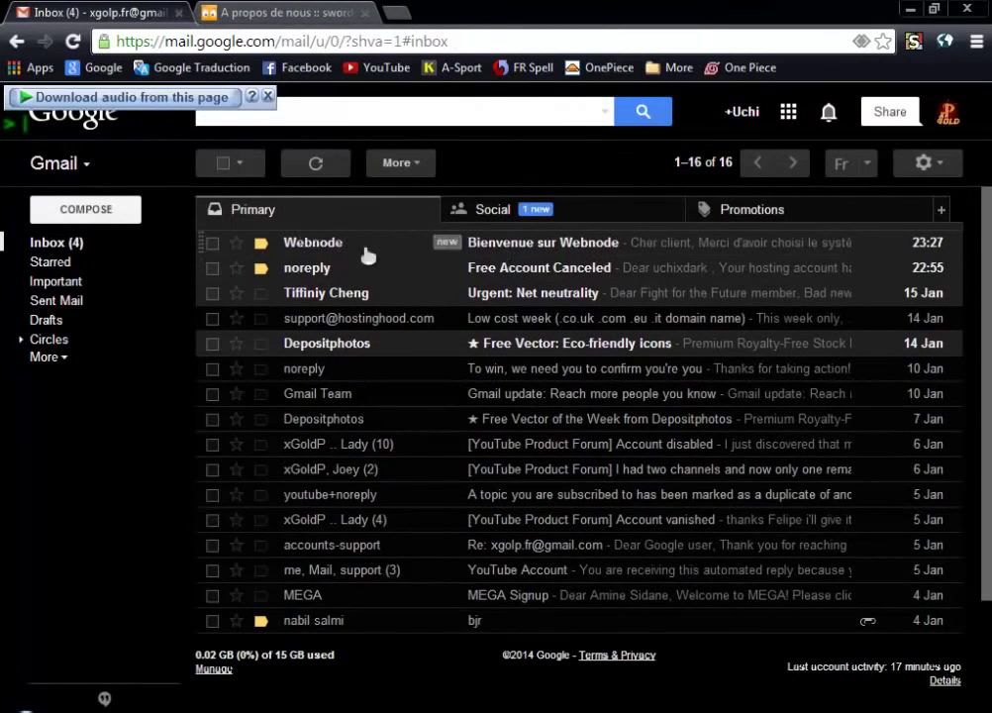
Open the 'Bienvenue sur Webnode' email and follow its 'Pour vérifier et compléter votre inscription' link.
left_click(557, 242)
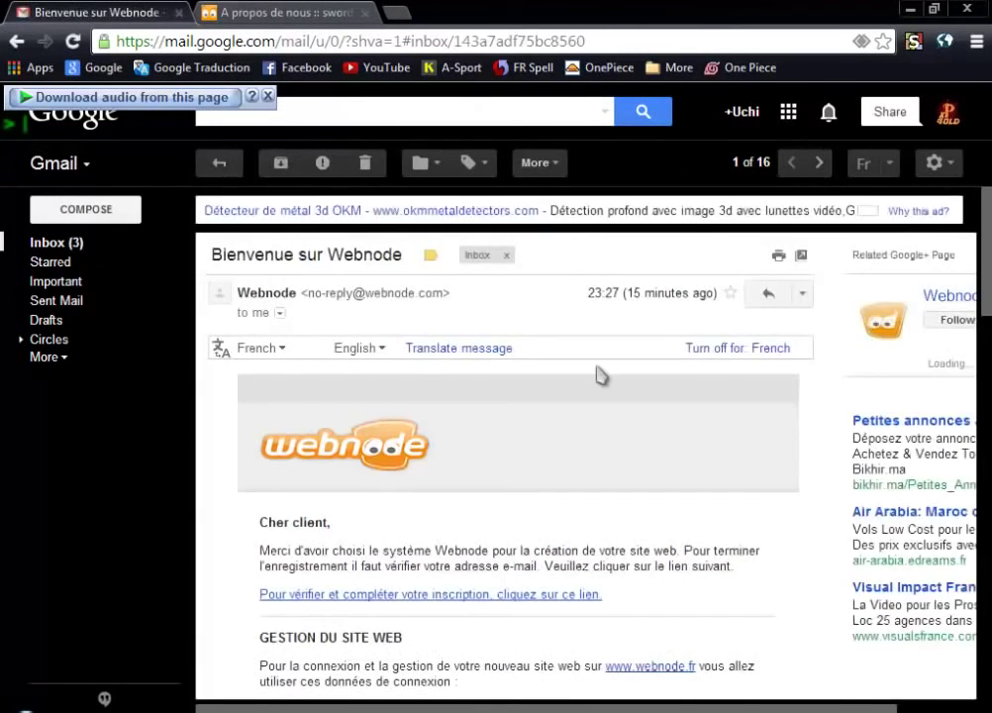
scroll(562, 440, "down", 3)
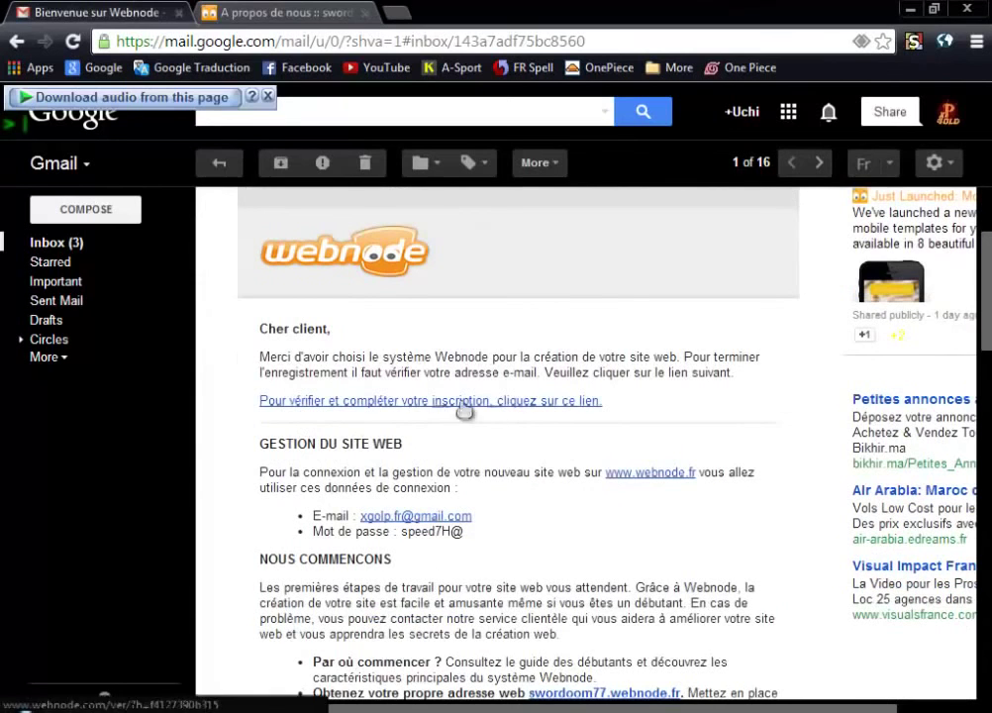
left_click(297, 402)
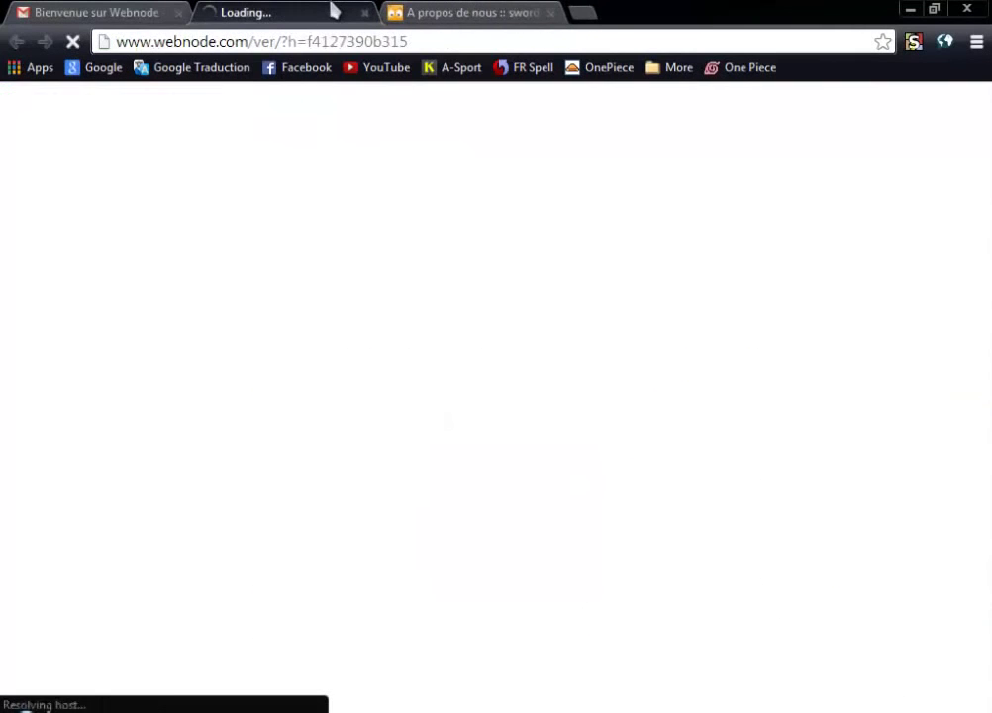